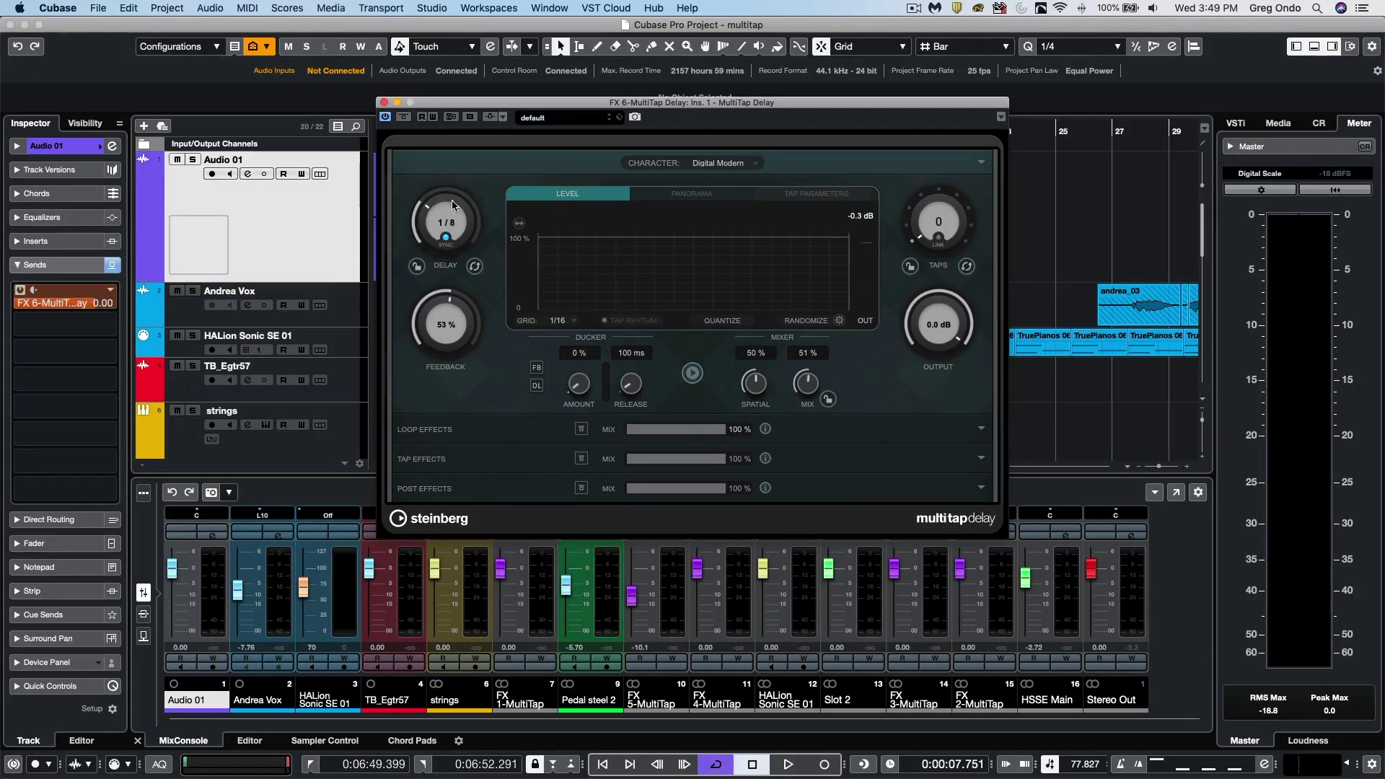
Keep the delay synced at 1/8, raise feedback to about 59%, and set the mixer Mix to 51%.
left_click(446, 237)
left_click(447, 238)
left_click_drag(428, 319, 448, 294)
left_click_drag(796, 423, 793, 437)
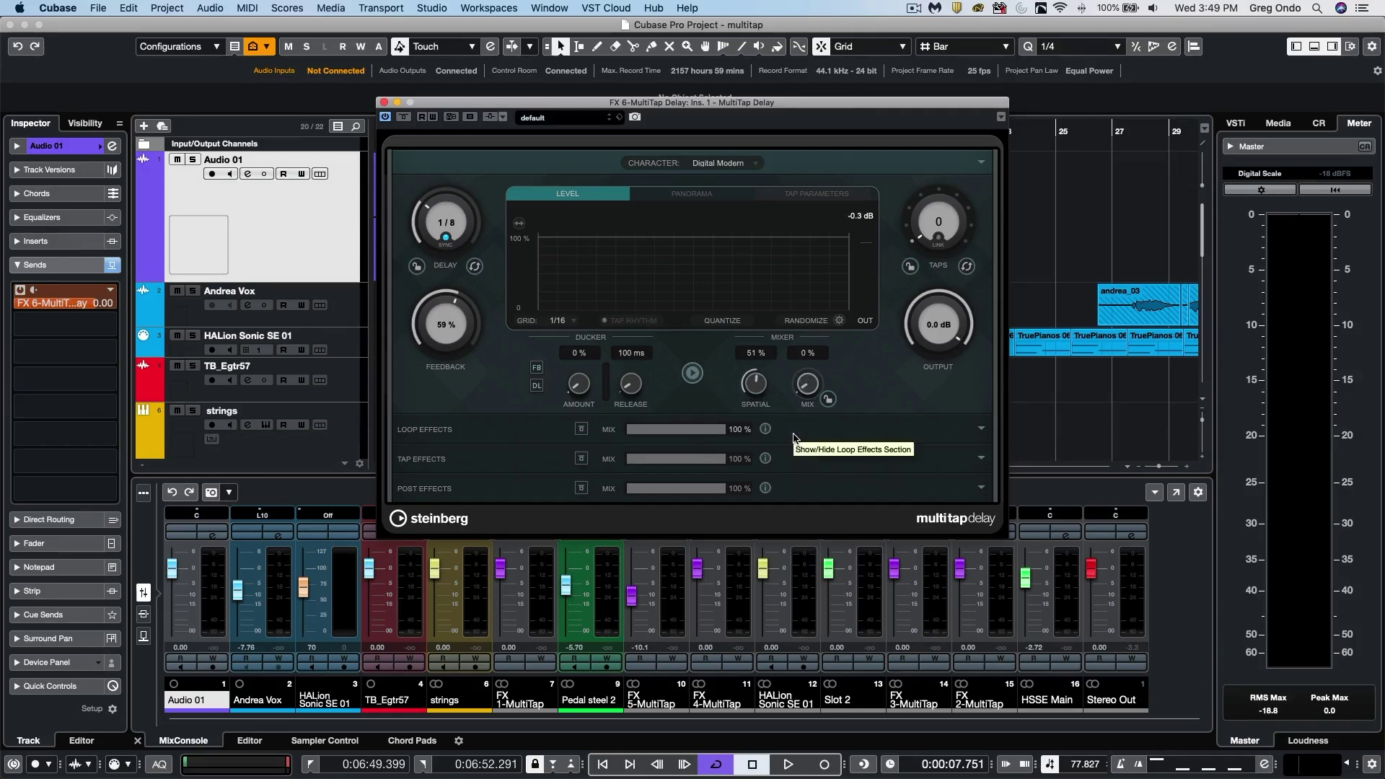
left_click_drag(798, 420, 799, 407)
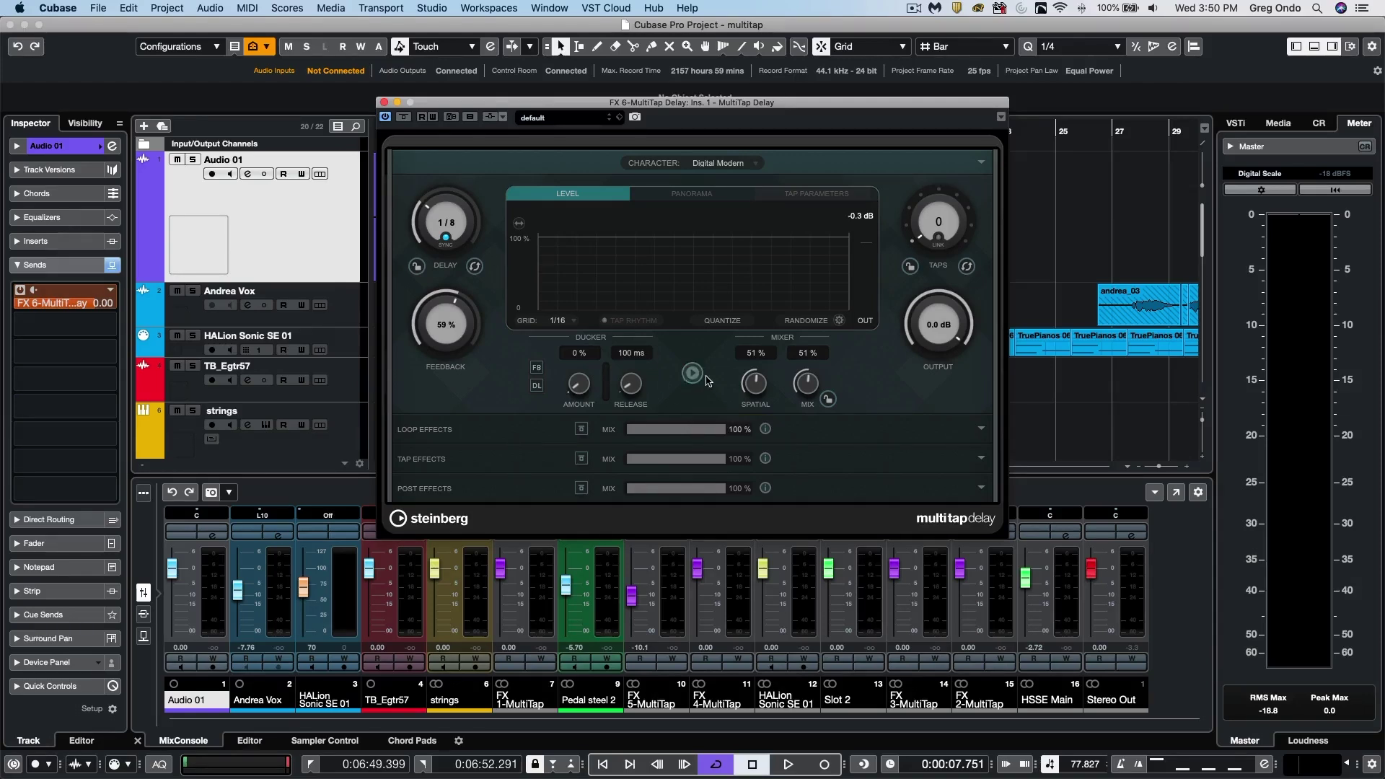
Set the delay time to 1/2, audition it with the sample sound, and erase the delay line.
left_click(693, 374)
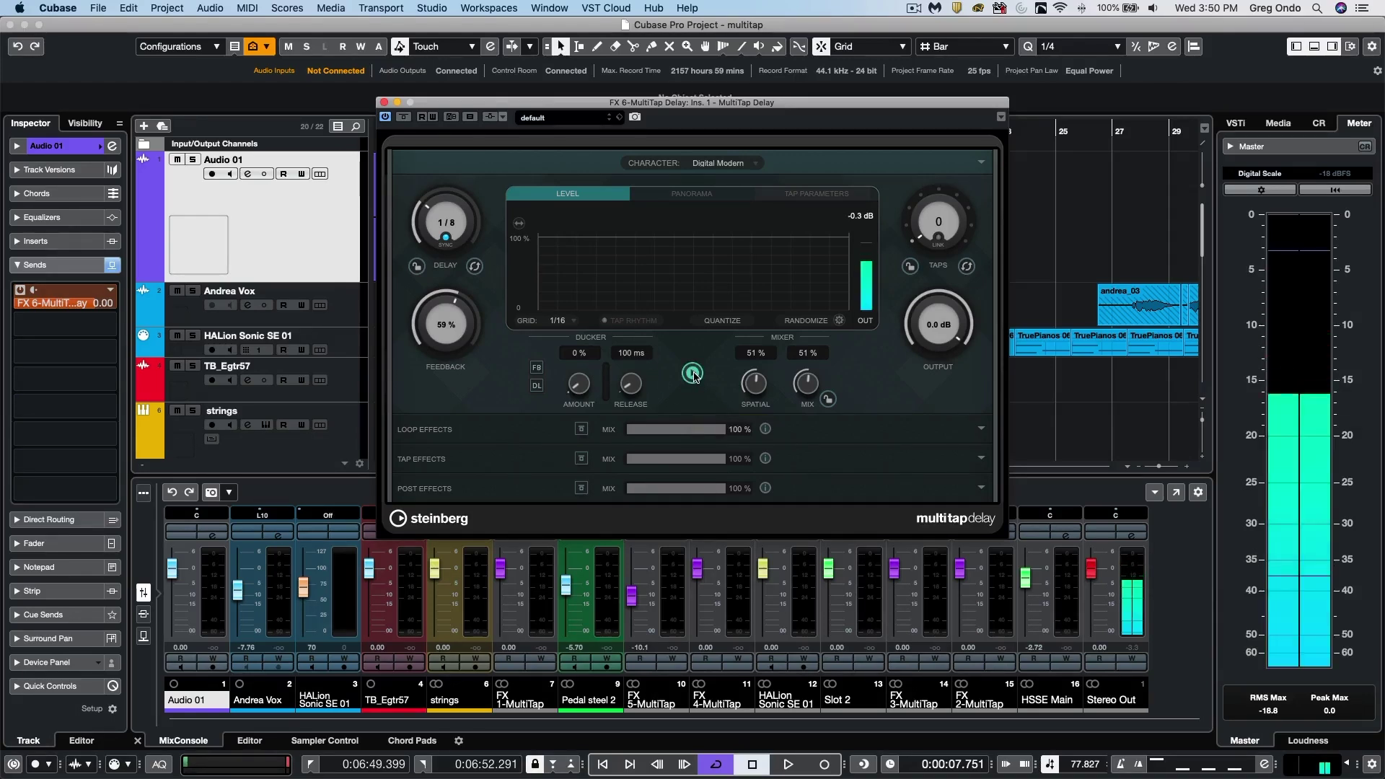
left_click(420, 218)
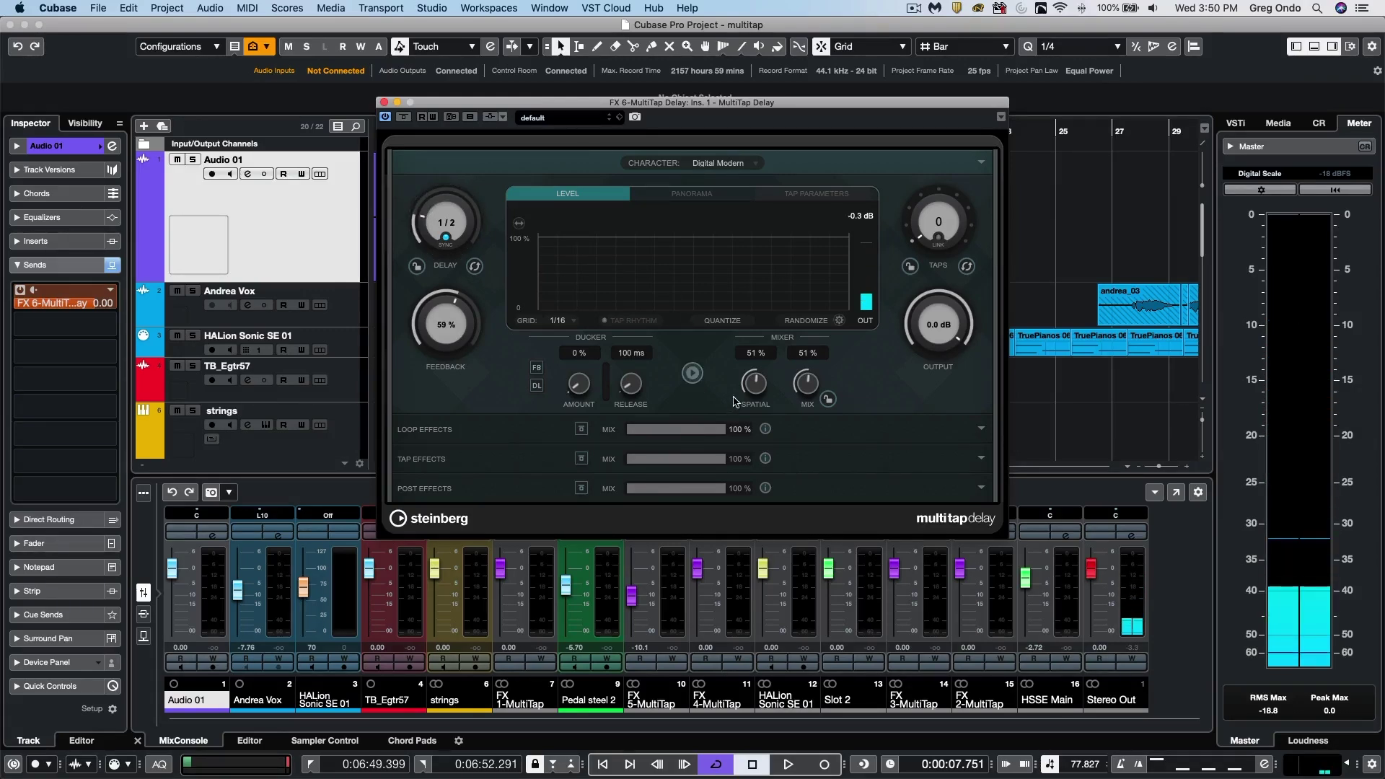
left_click(693, 374)
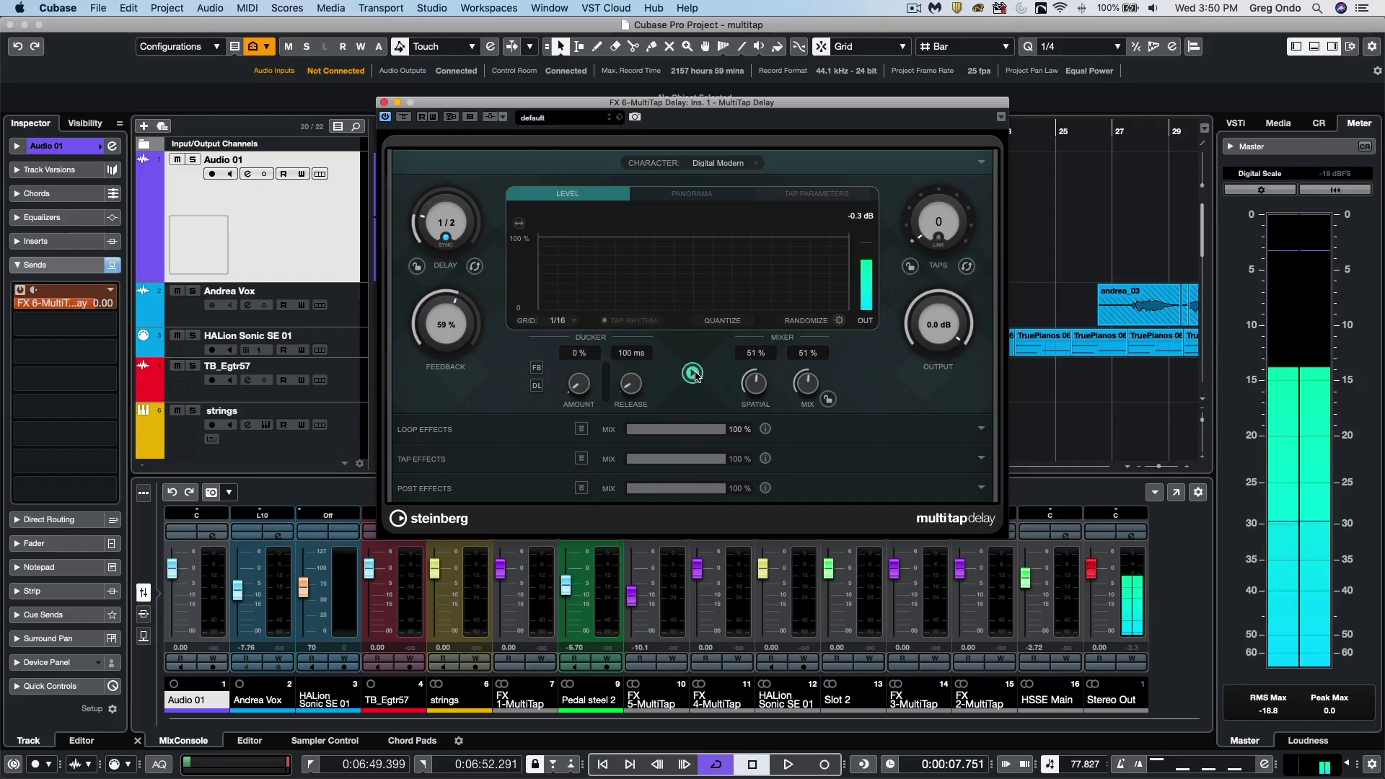
left_click(475, 266)
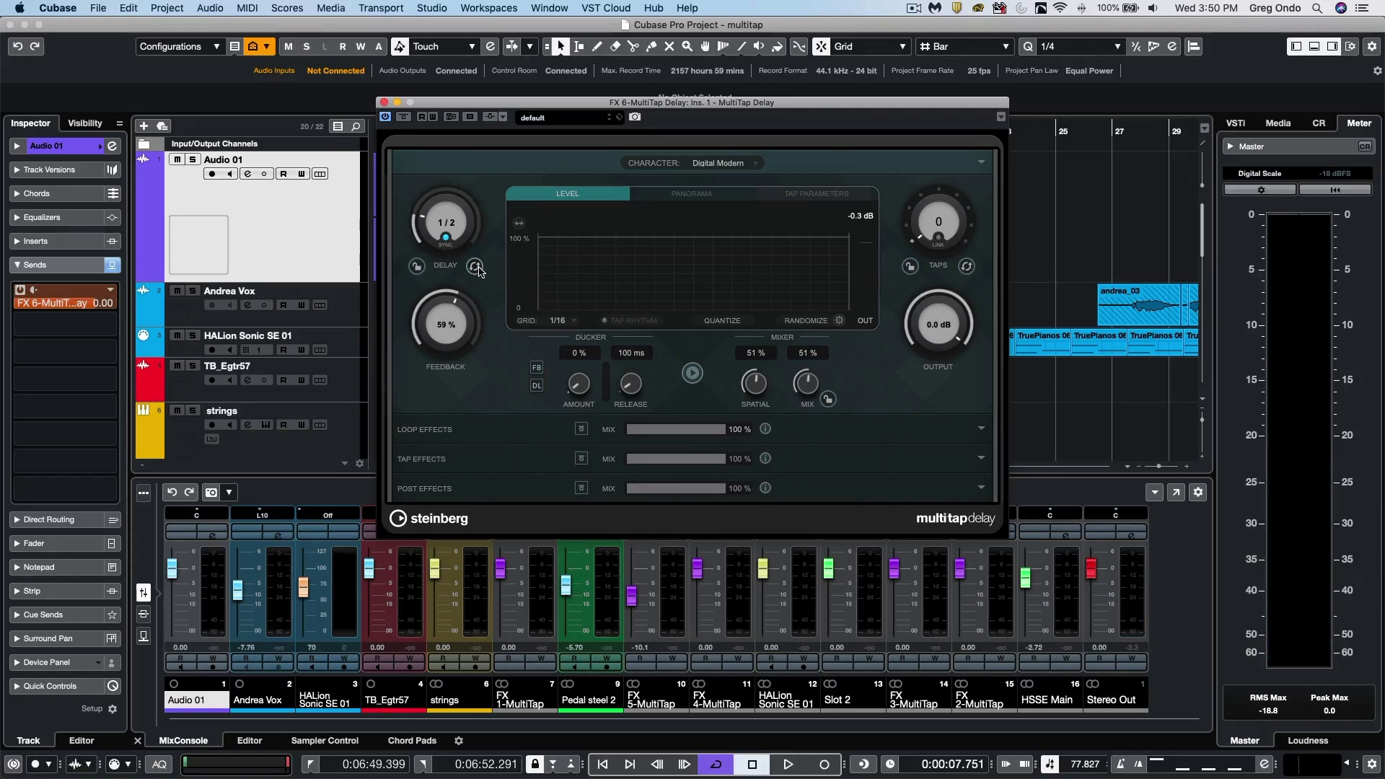
left_click(740, 164)
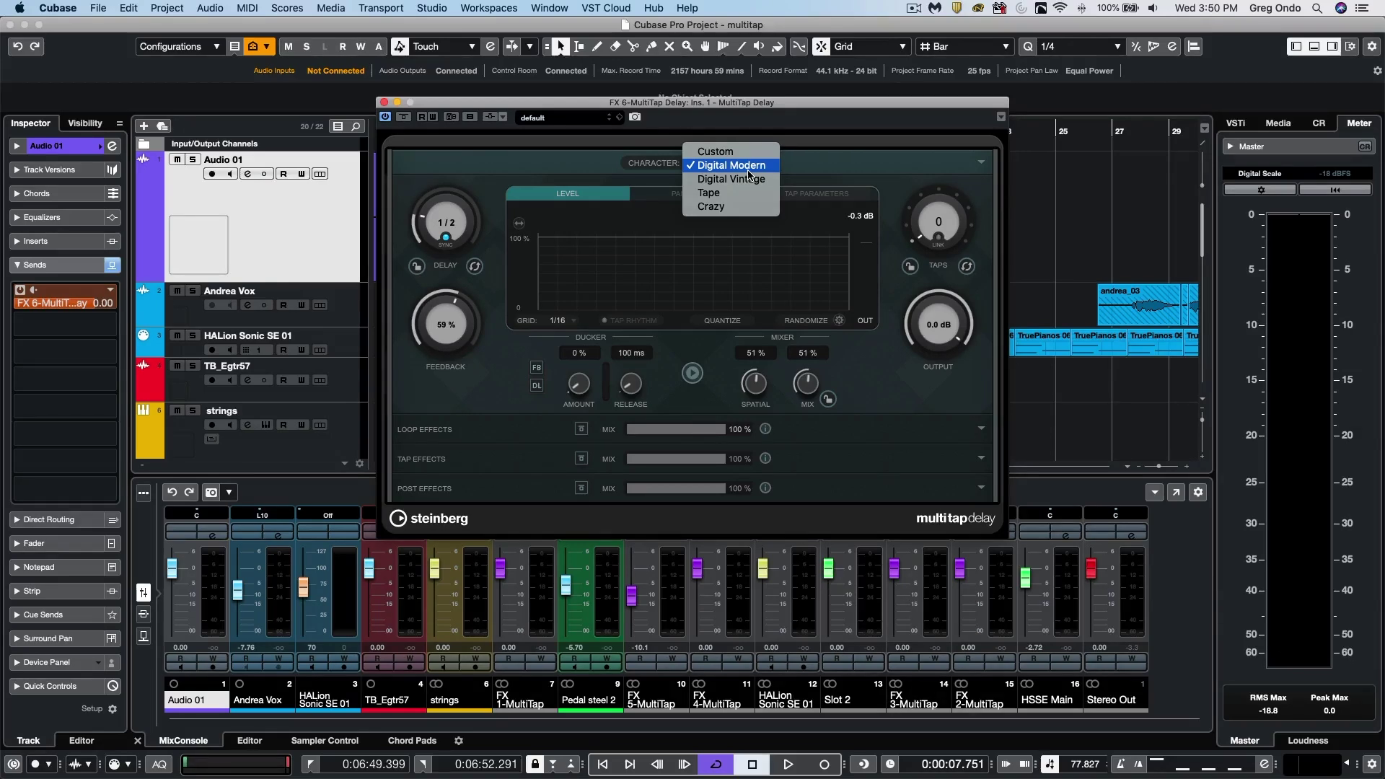
Keep the Digital Modern character and play the project to hear it.
left_click(747, 171)
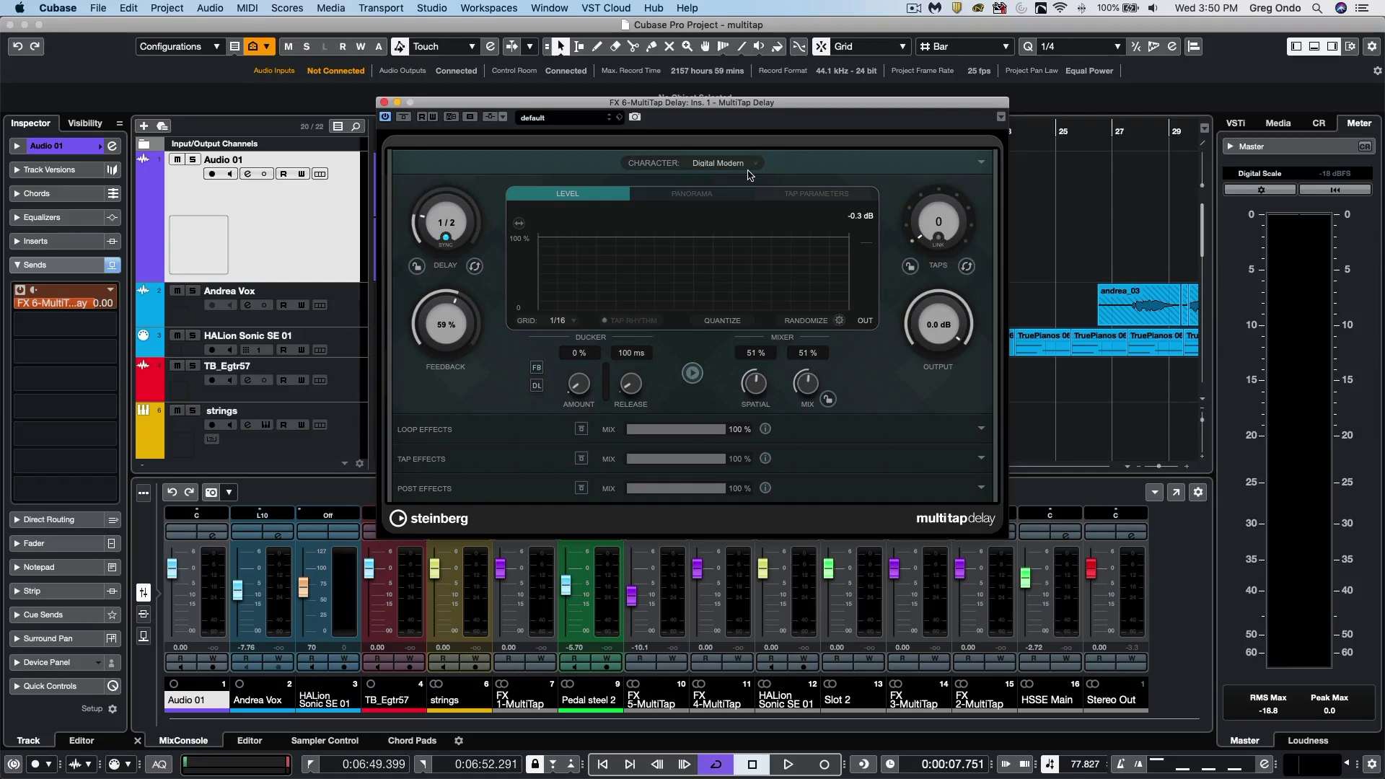
key("space")
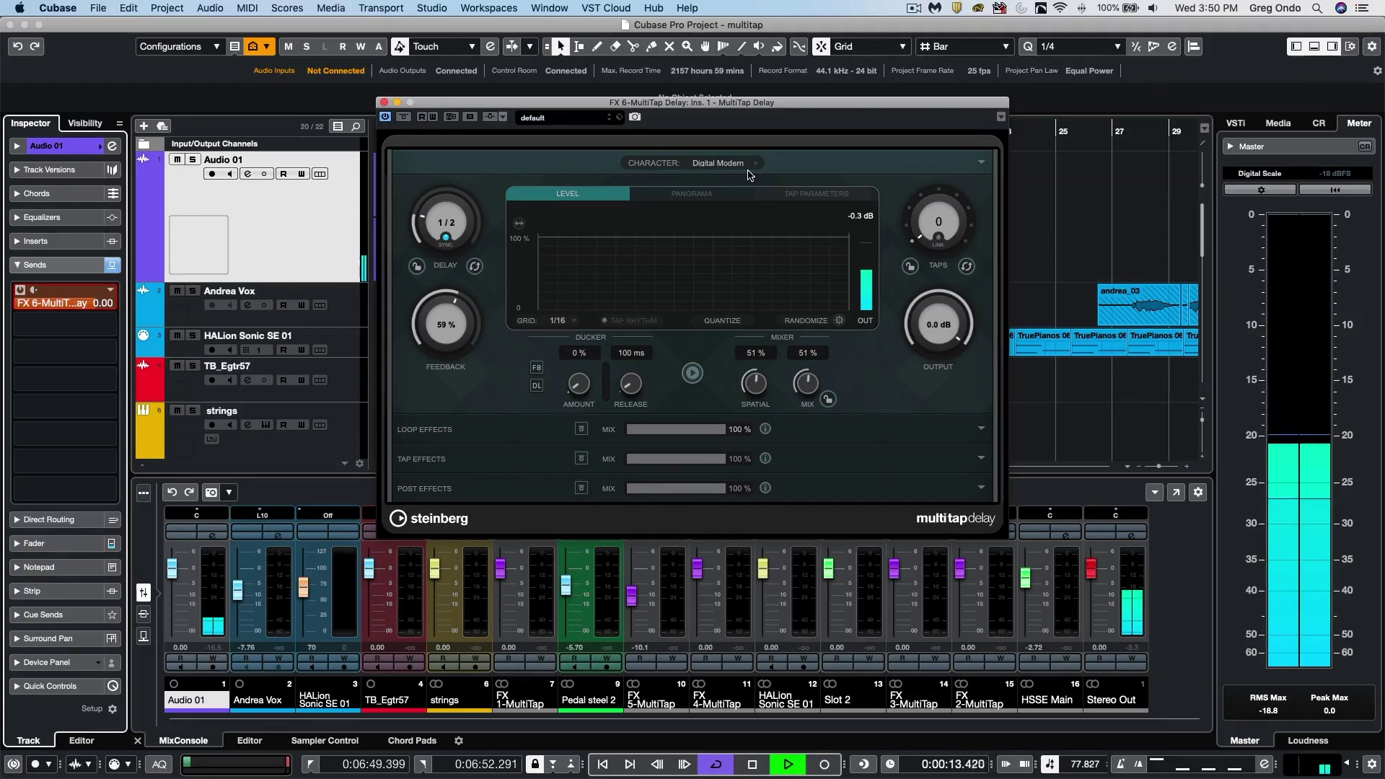
key("space")
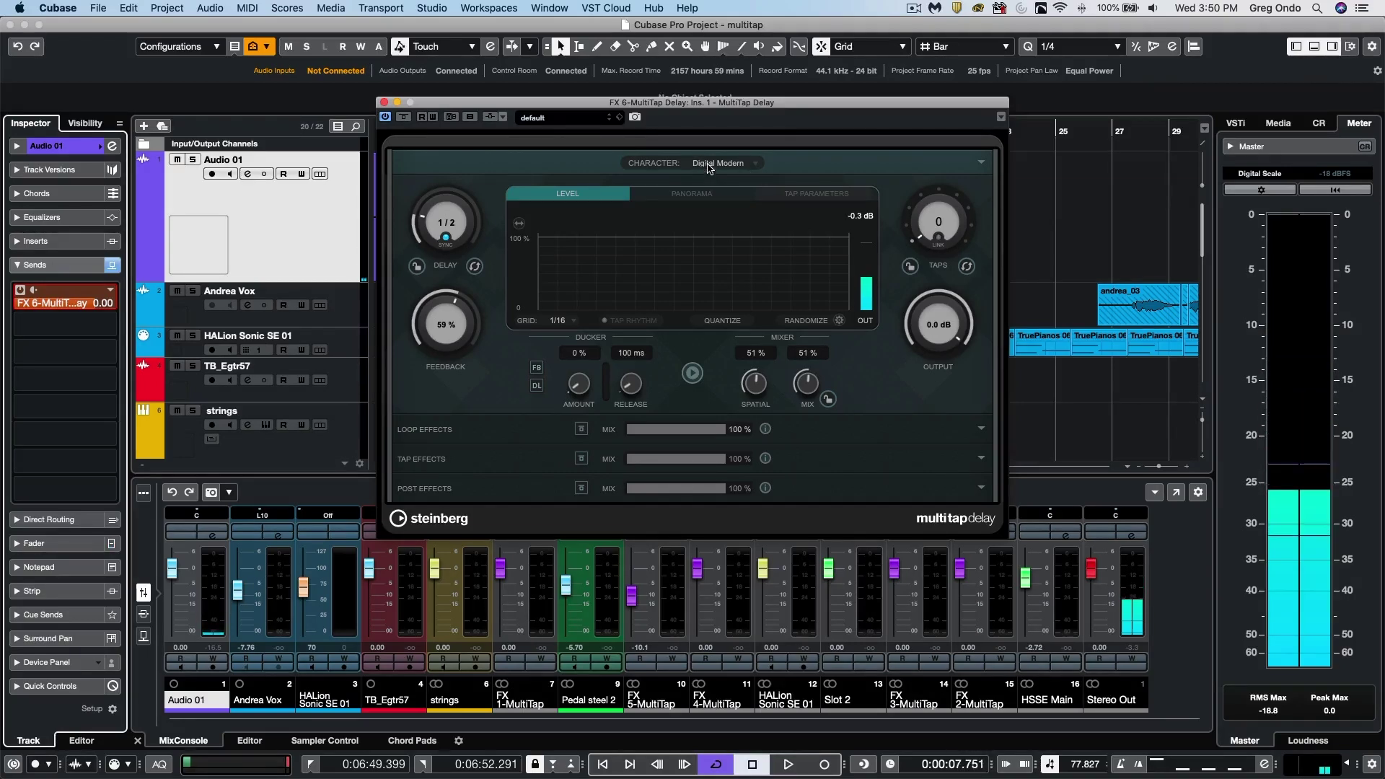
Switch the delay character to Tape and play the project again to compare.
left_click(709, 166)
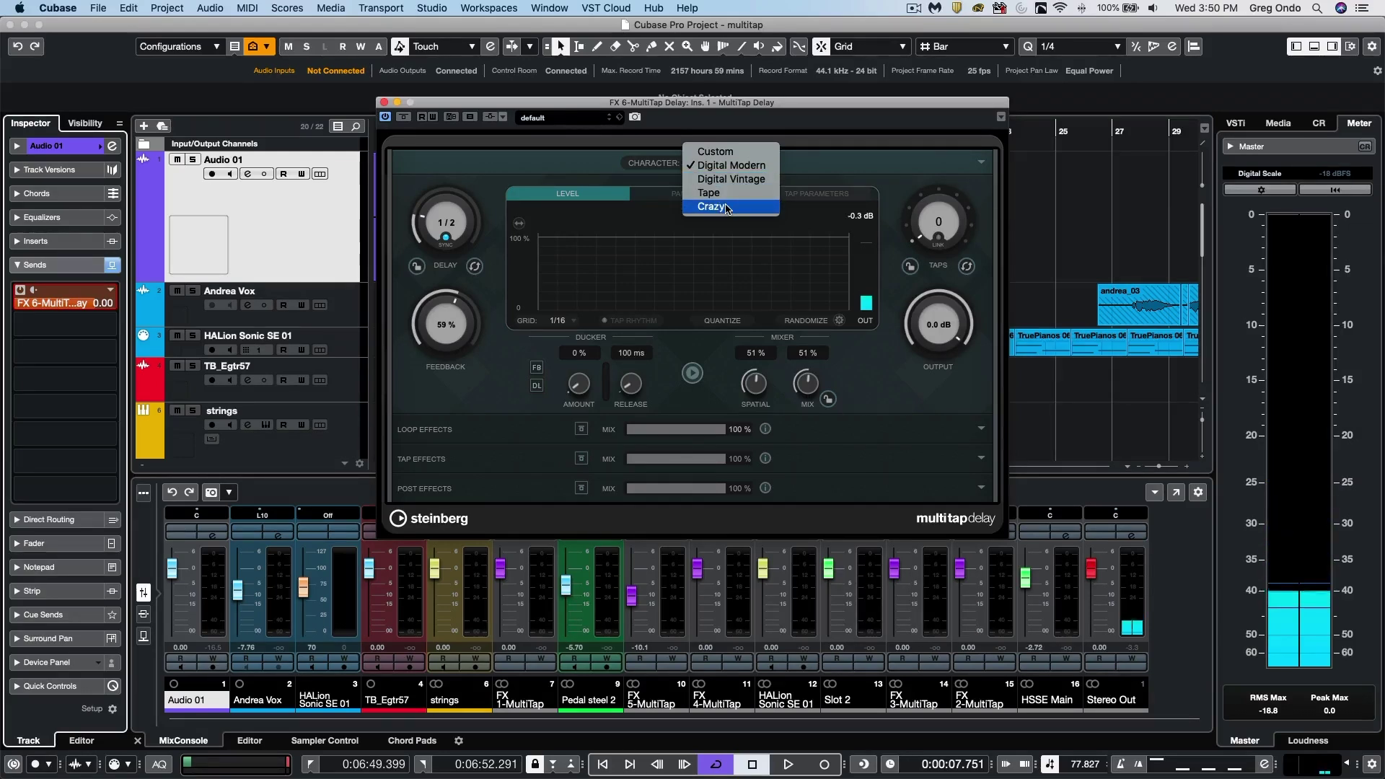
left_click(730, 194)
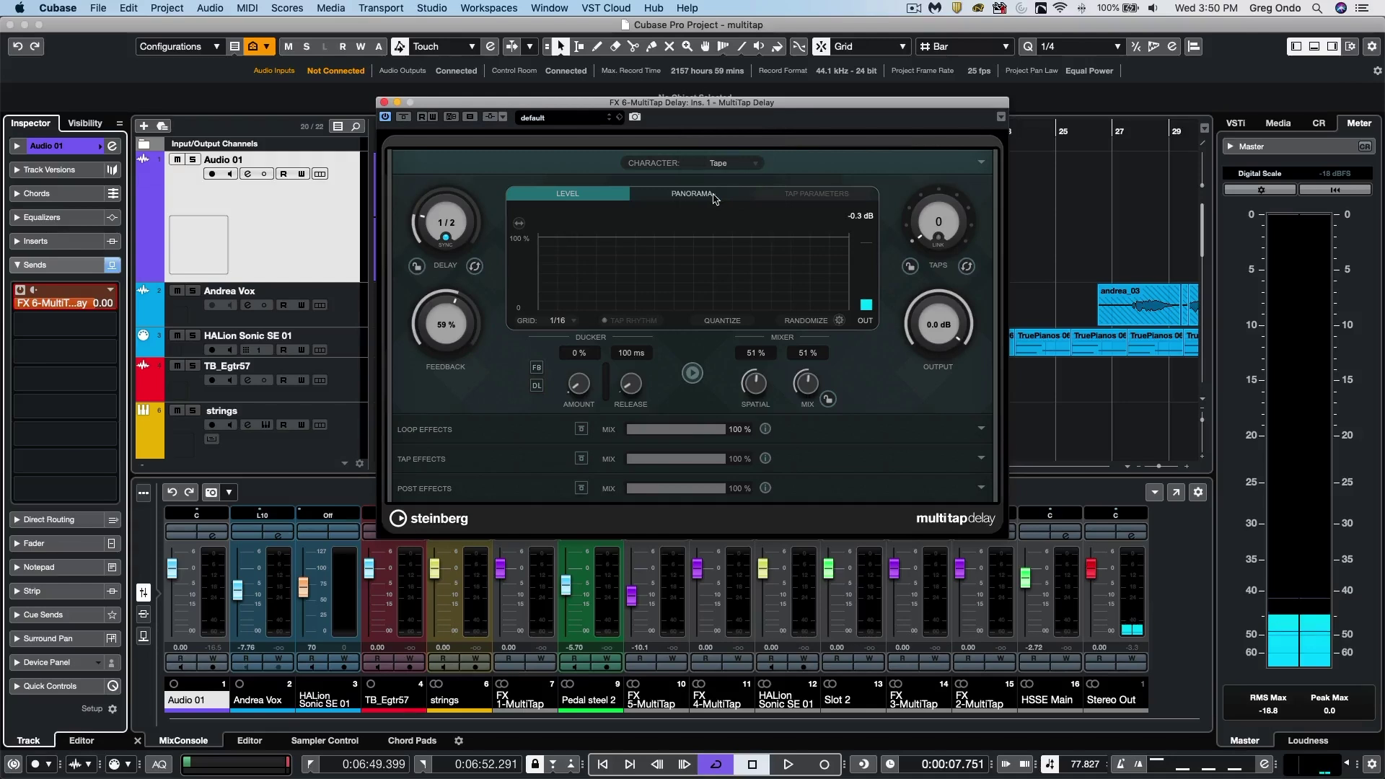
key("space")
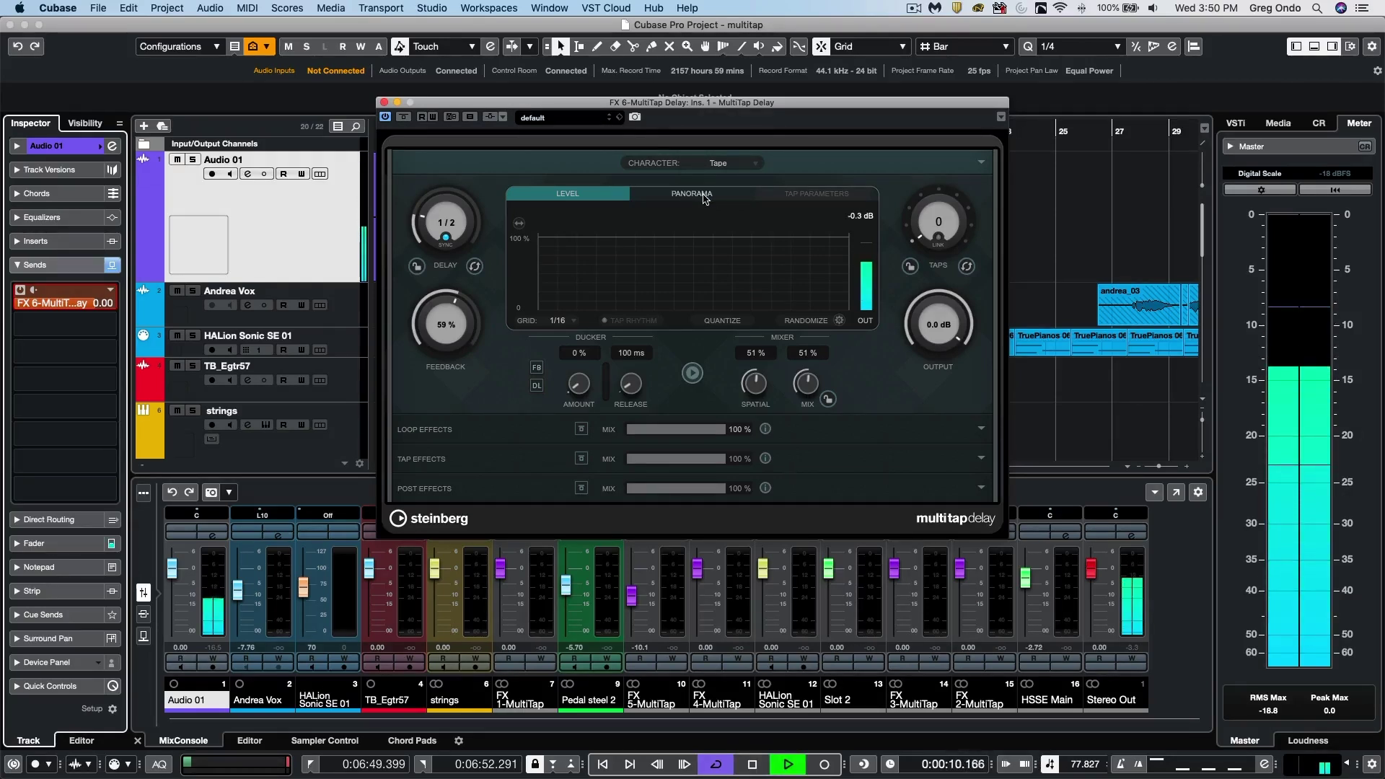
key("space")
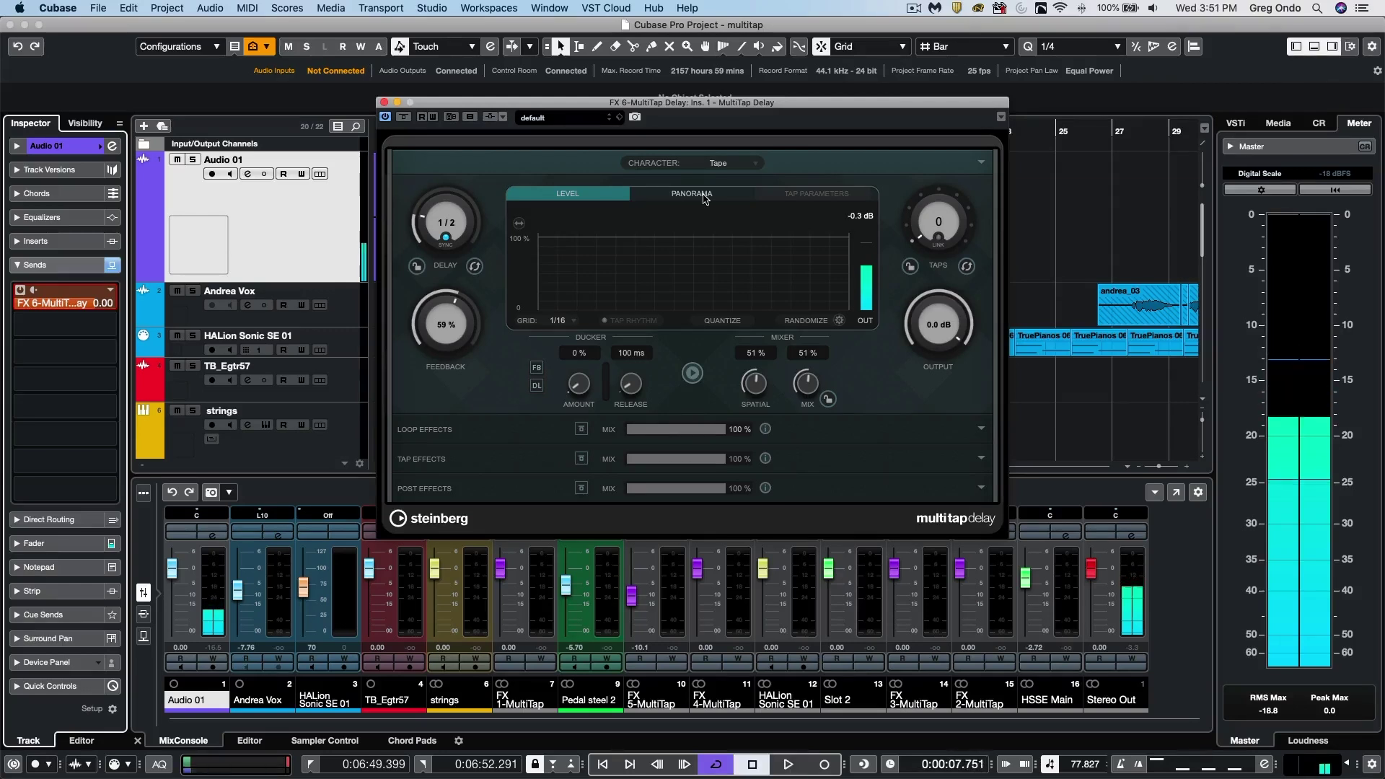
Show the character section, try higher saturation and modulation, then zero Saturation, Freq and Width.
left_click(981, 162)
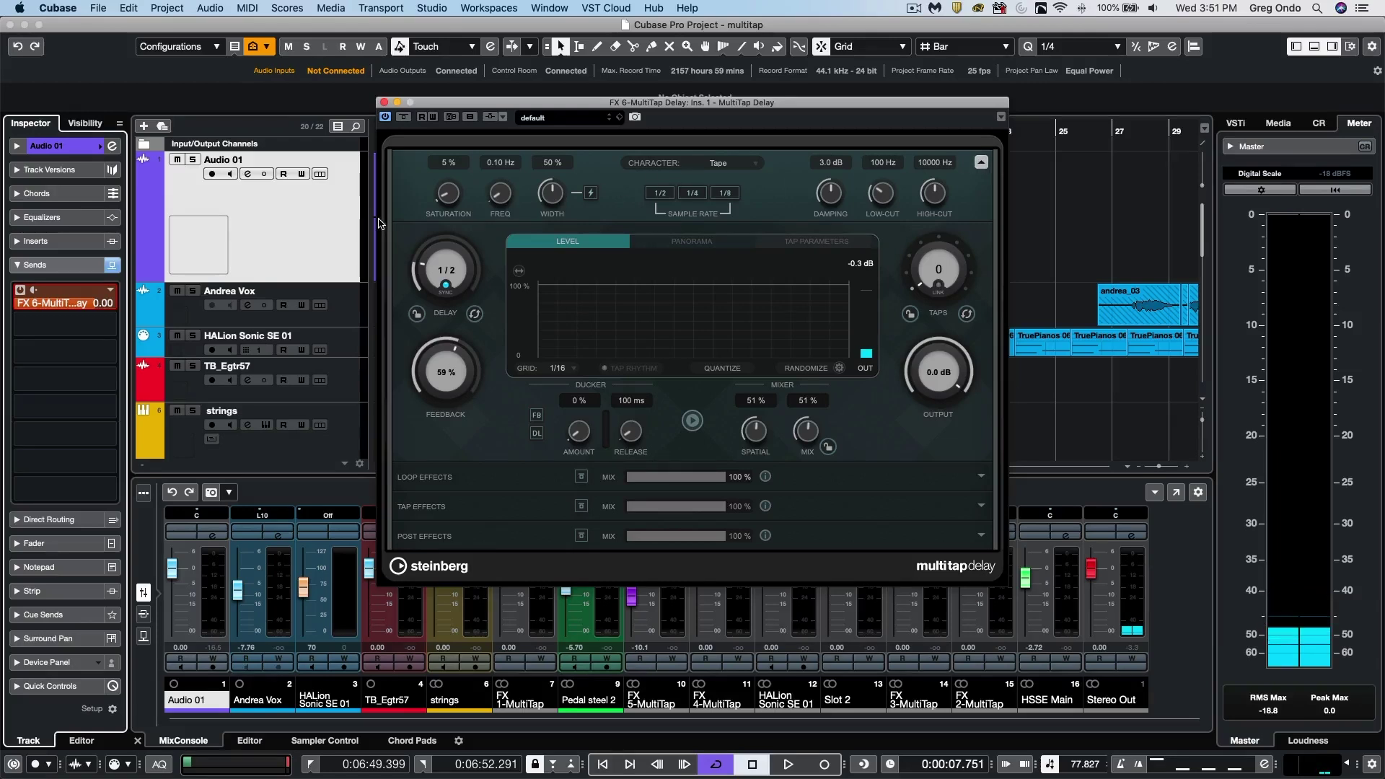
left_click_drag(448, 192, 442, 155)
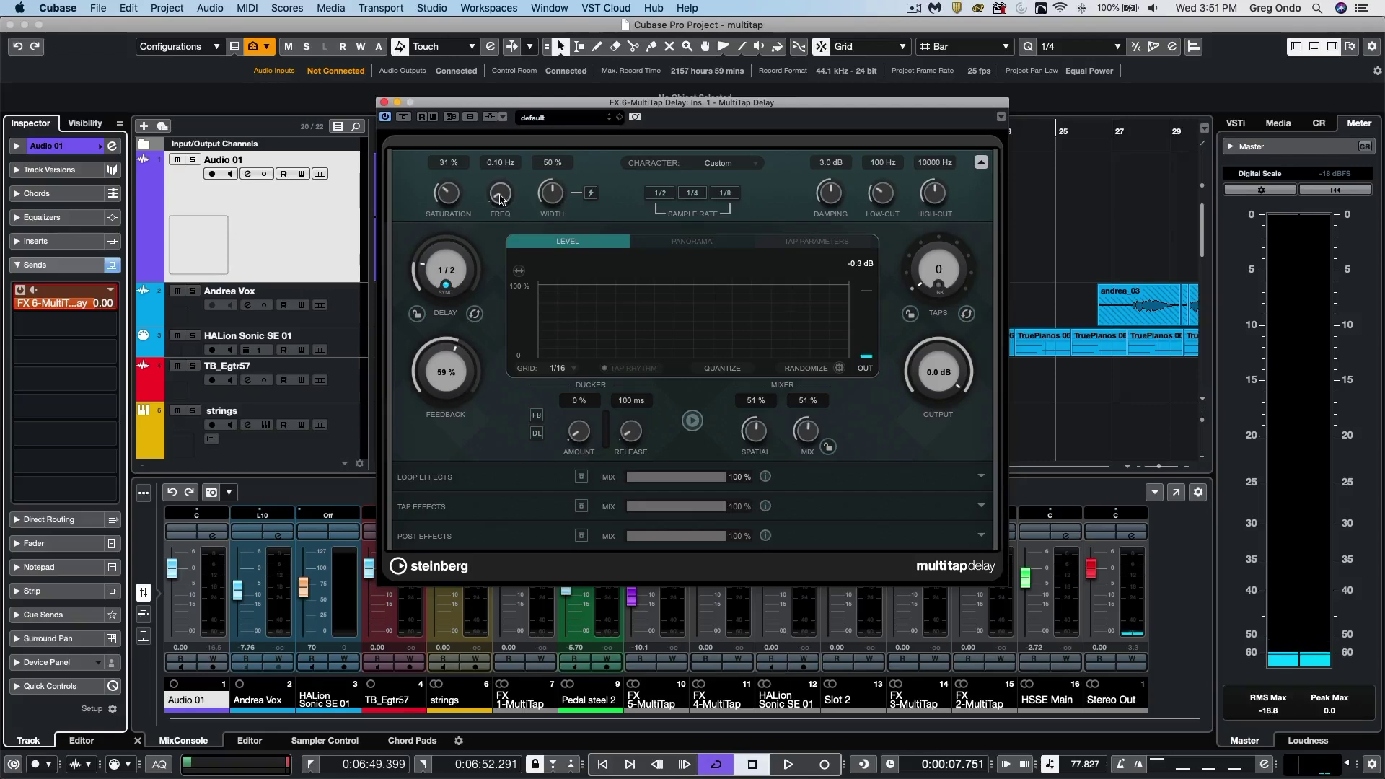
left_click_drag(491, 182, 502, 163)
key("space")
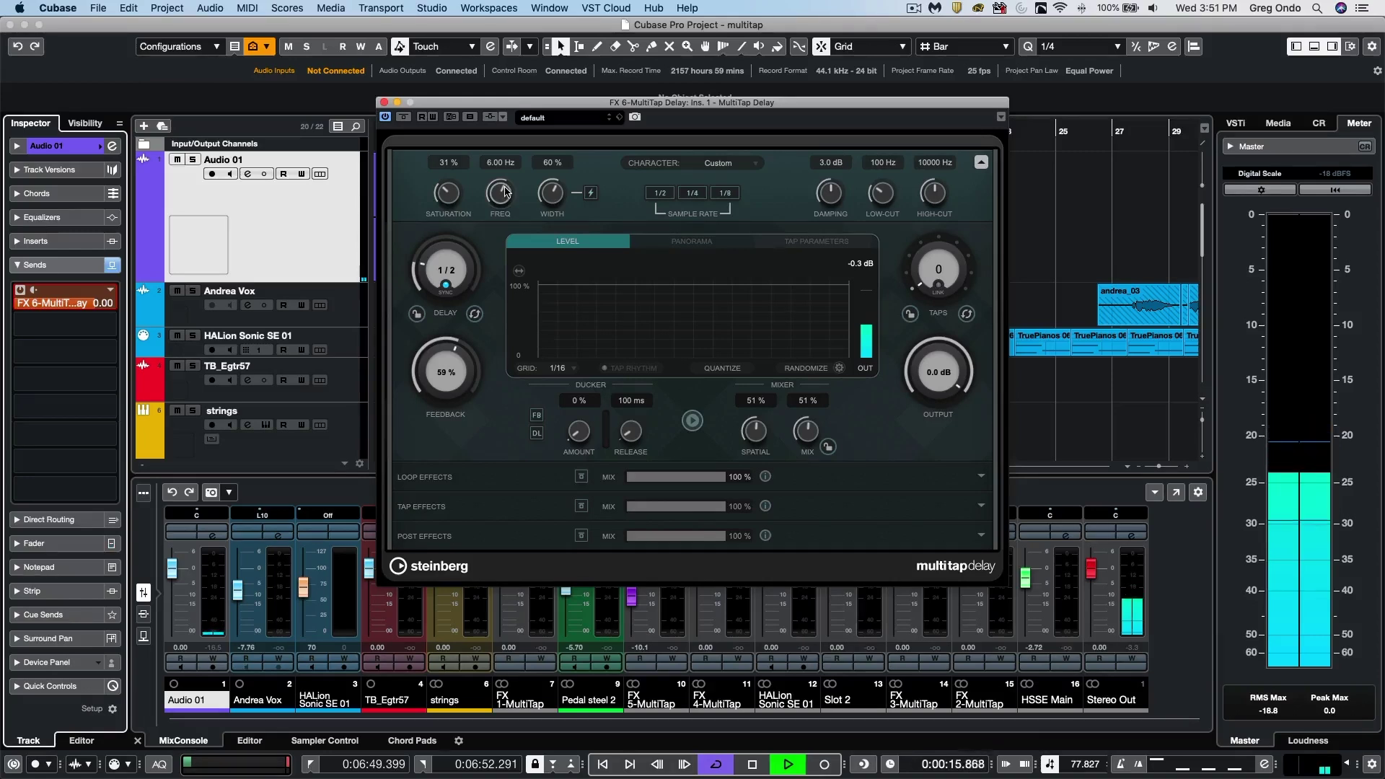
key("space")
left_click_drag(507, 191, 552, 238)
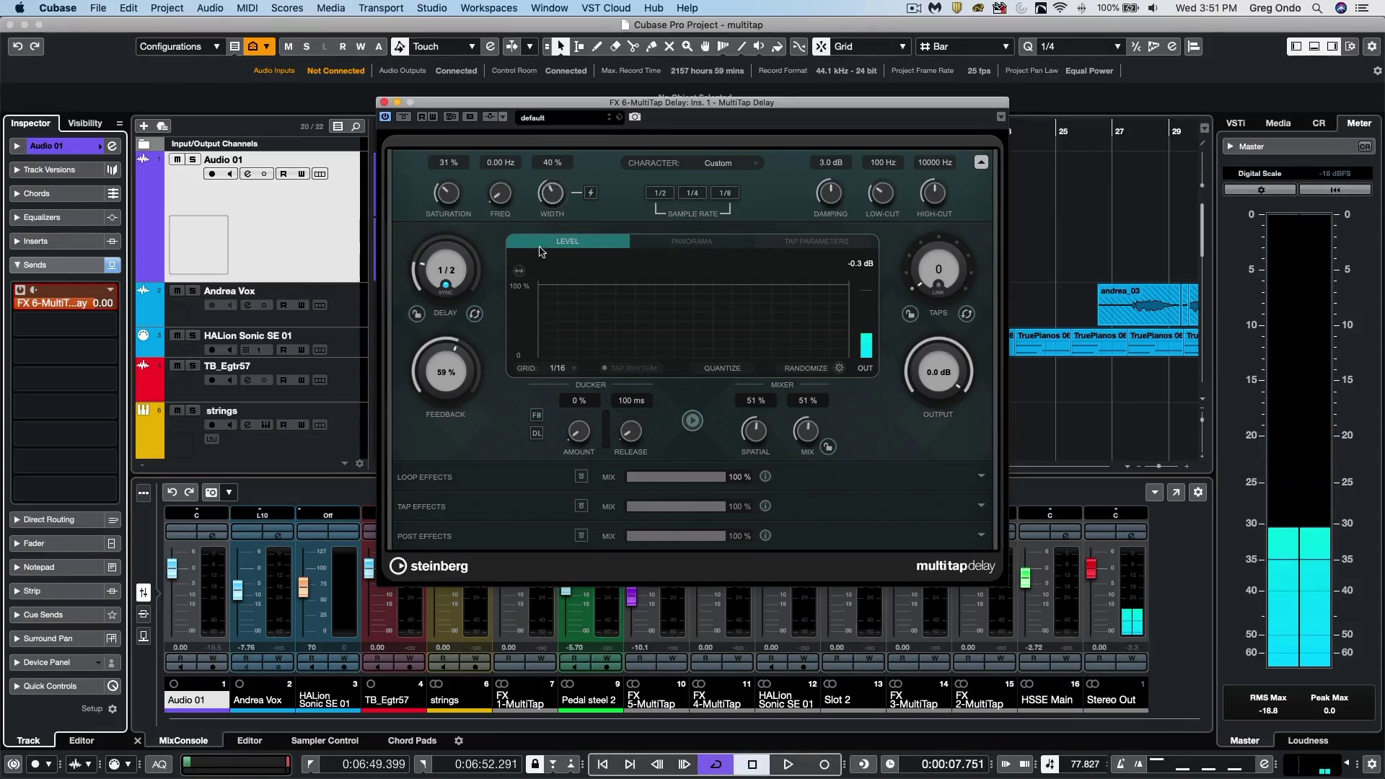
left_click_drag(447, 194, 447, 231)
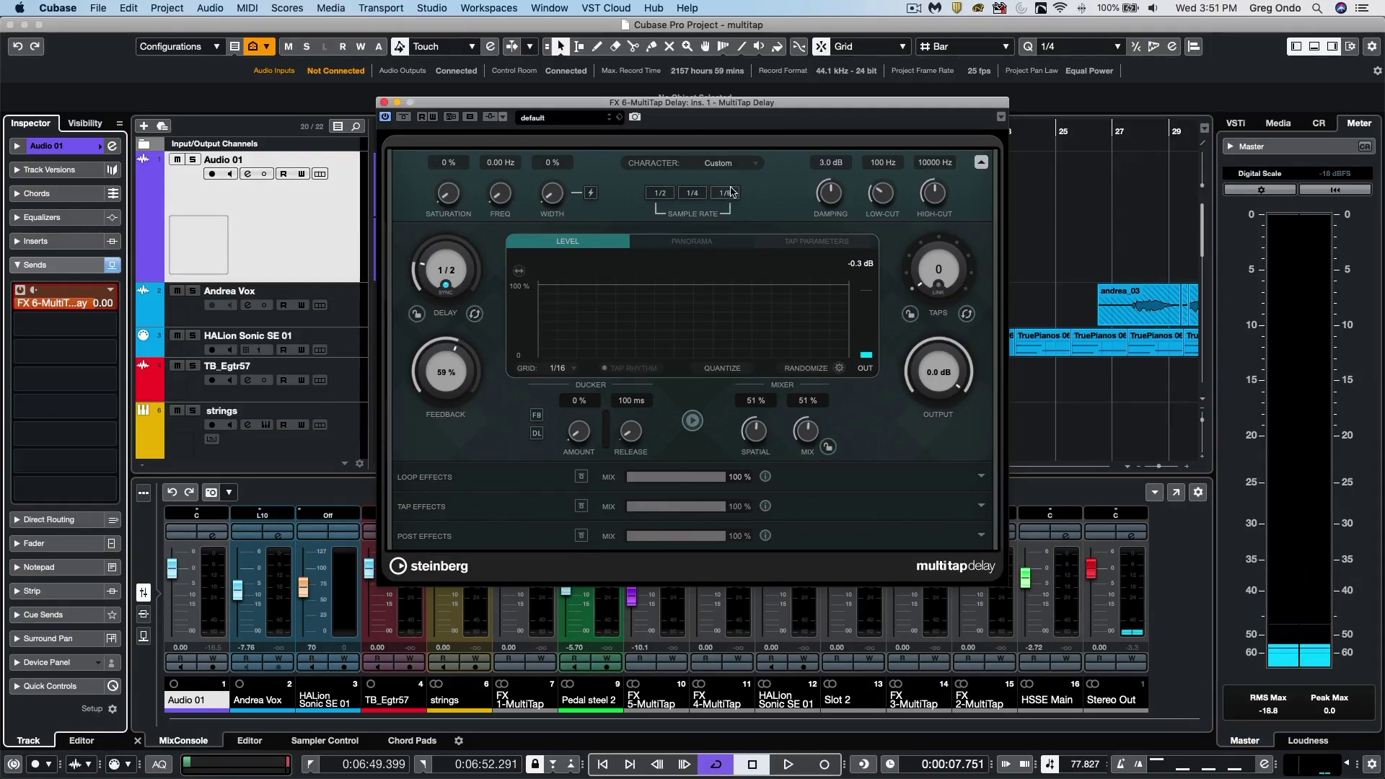
Try sample rate reduction 1/8 and 1/2, settle on 1/4, and play to hear it.
left_click(725, 192)
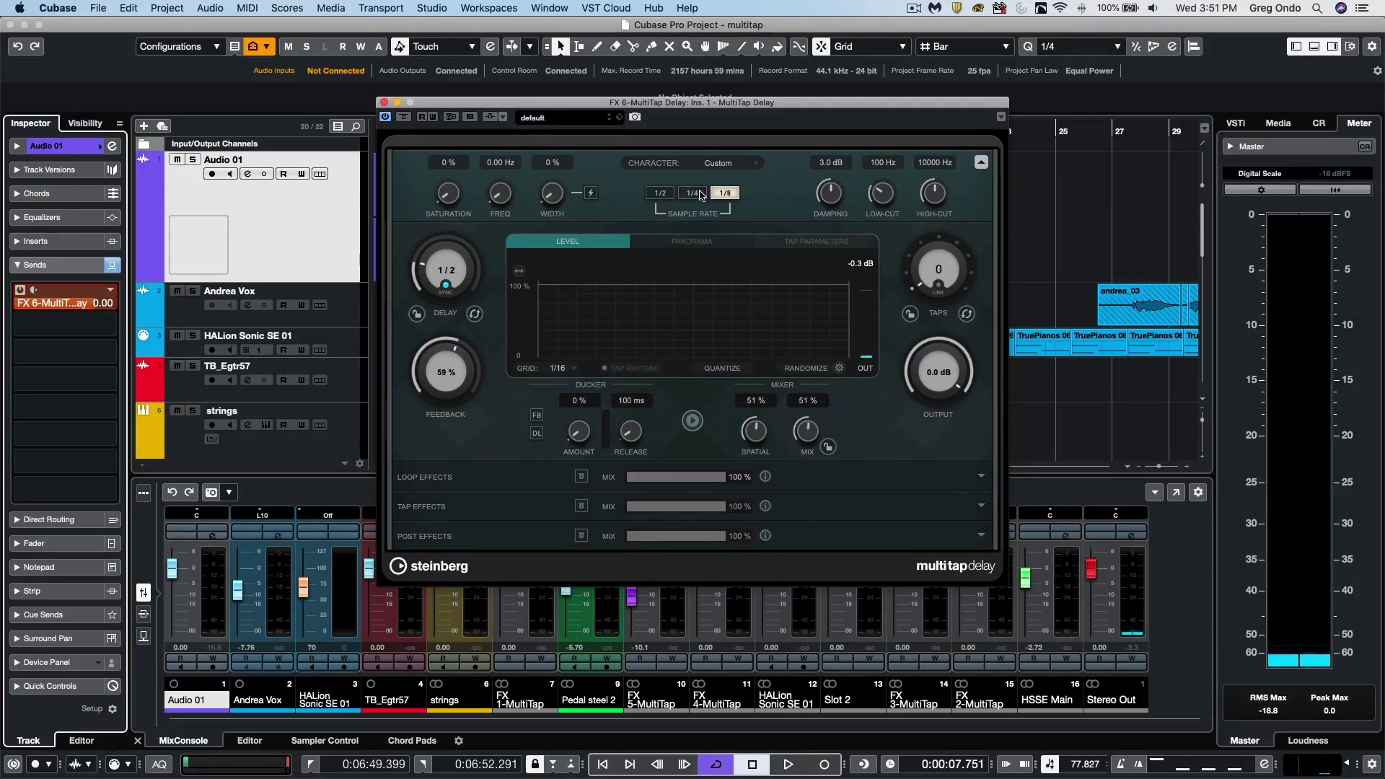
left_click(694, 194)
left_click(660, 193)
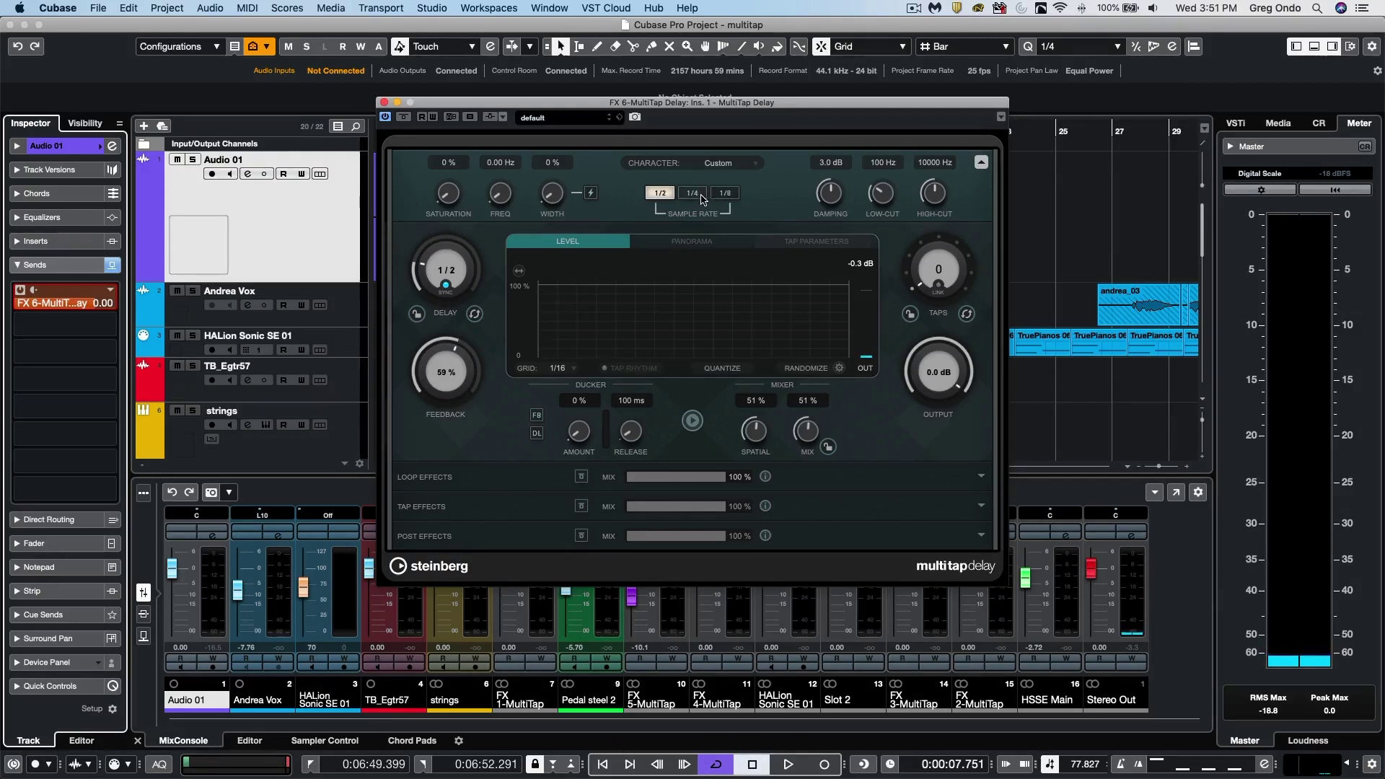
left_click(696, 195)
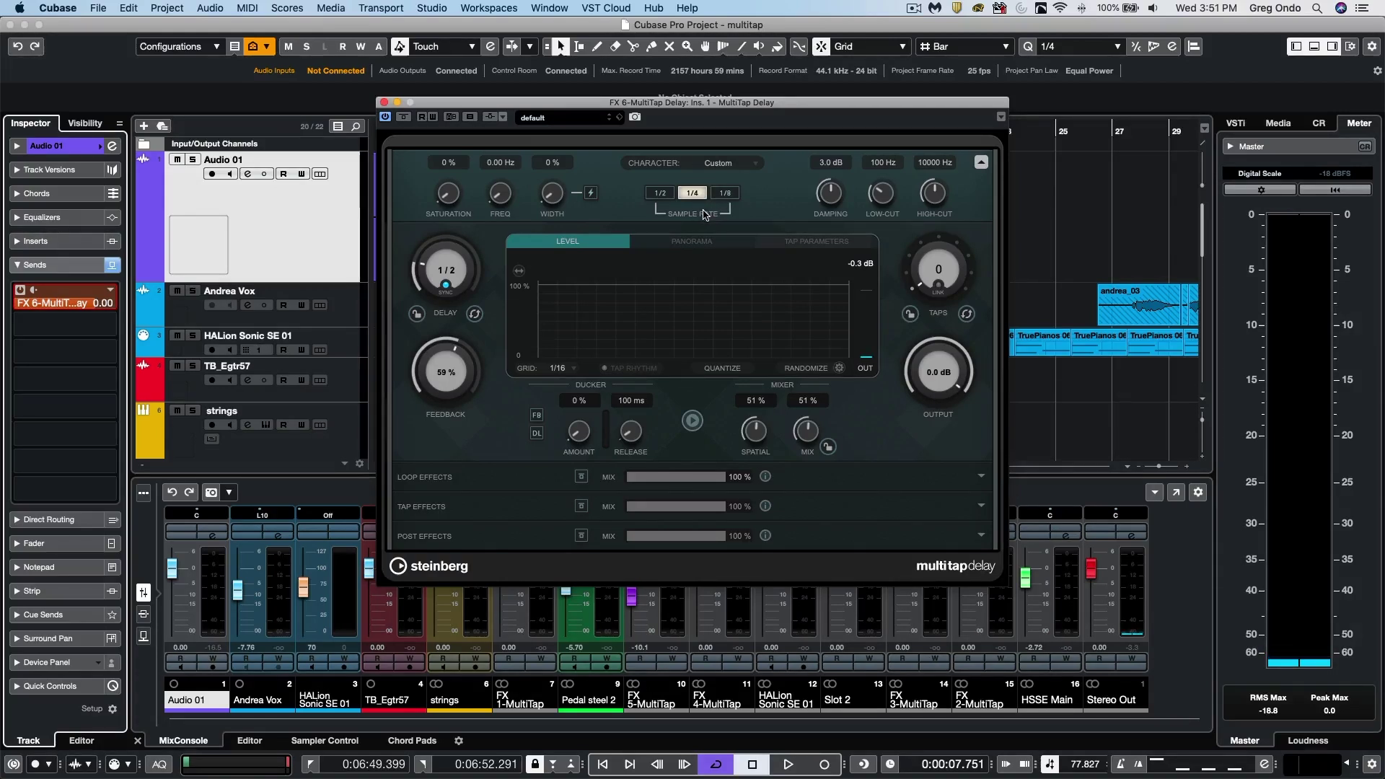
key("space")
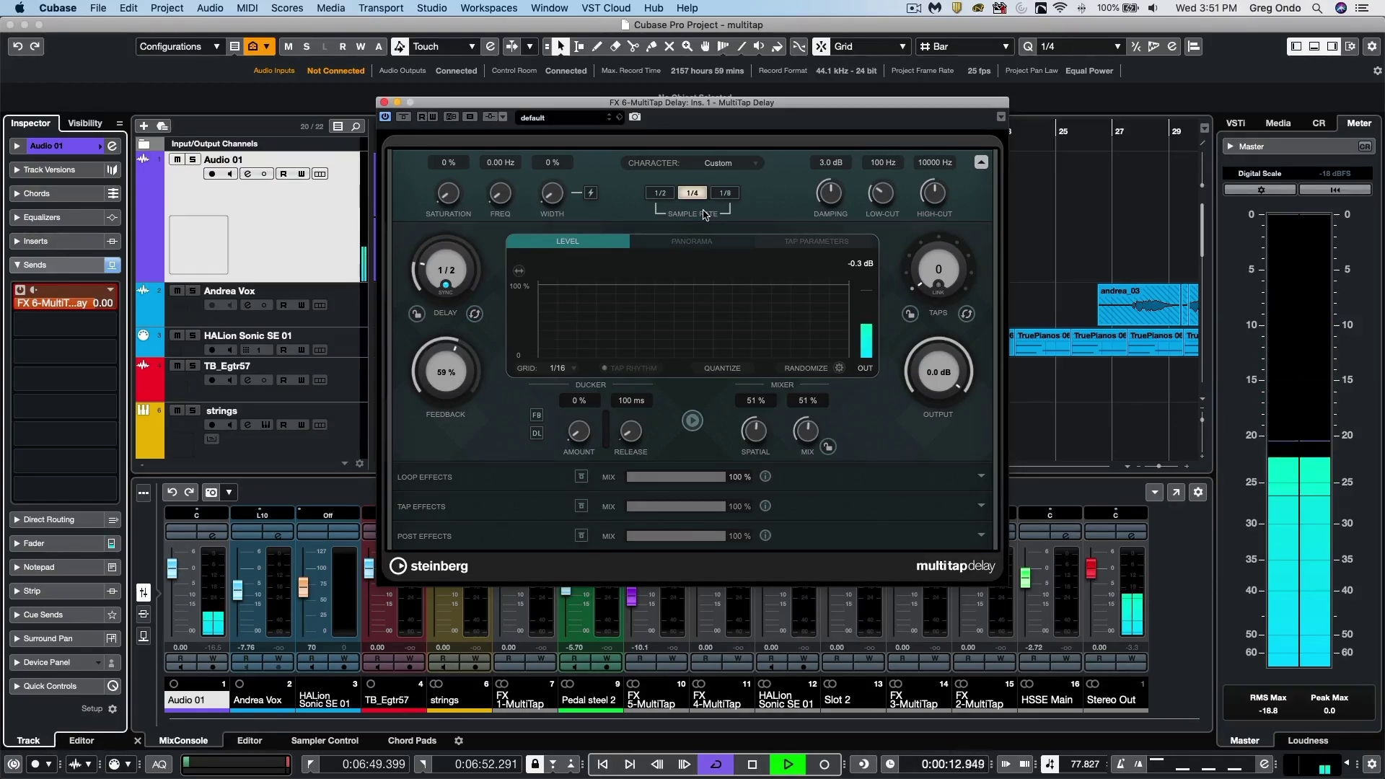
key("space")
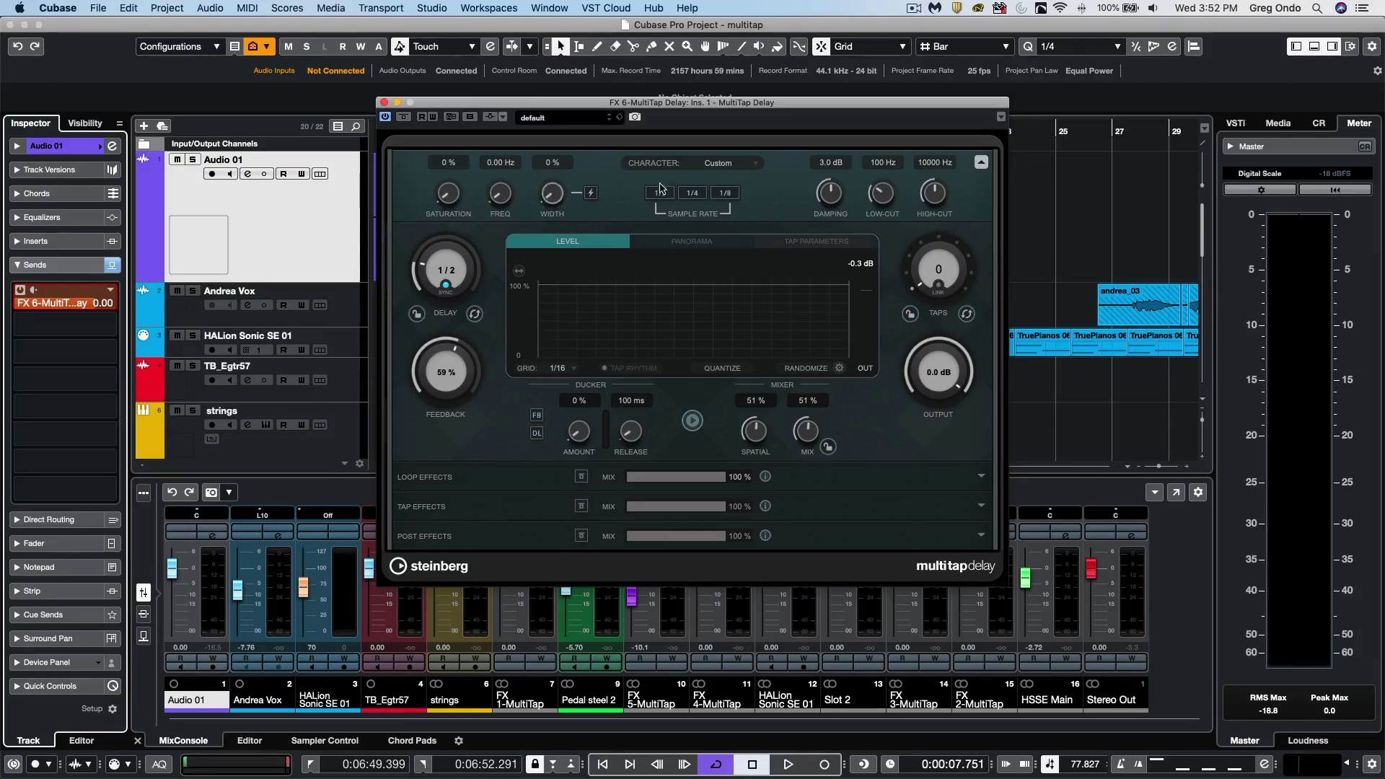
Hide the character section, lock delay time and taps, and load the Freq Repeat preset.
left_click(981, 163)
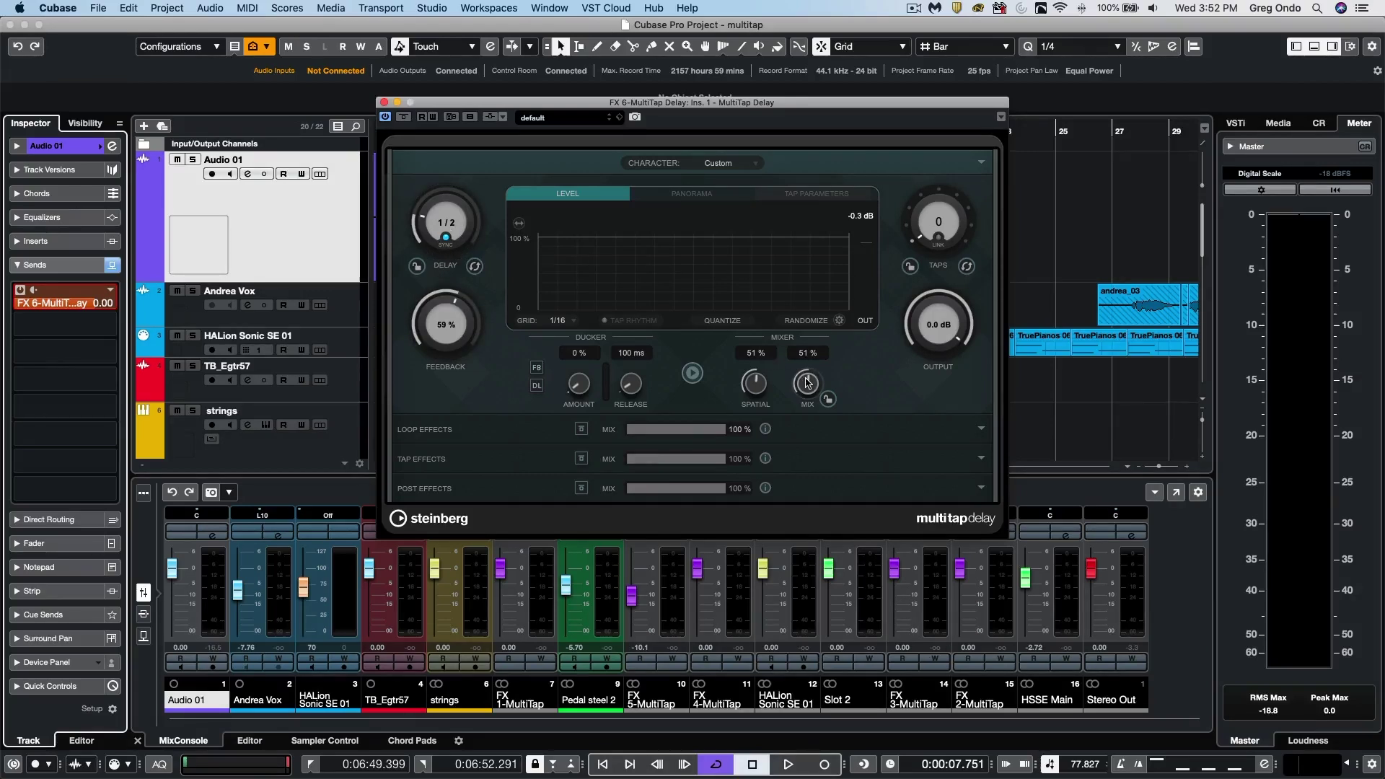
left_click(418, 266)
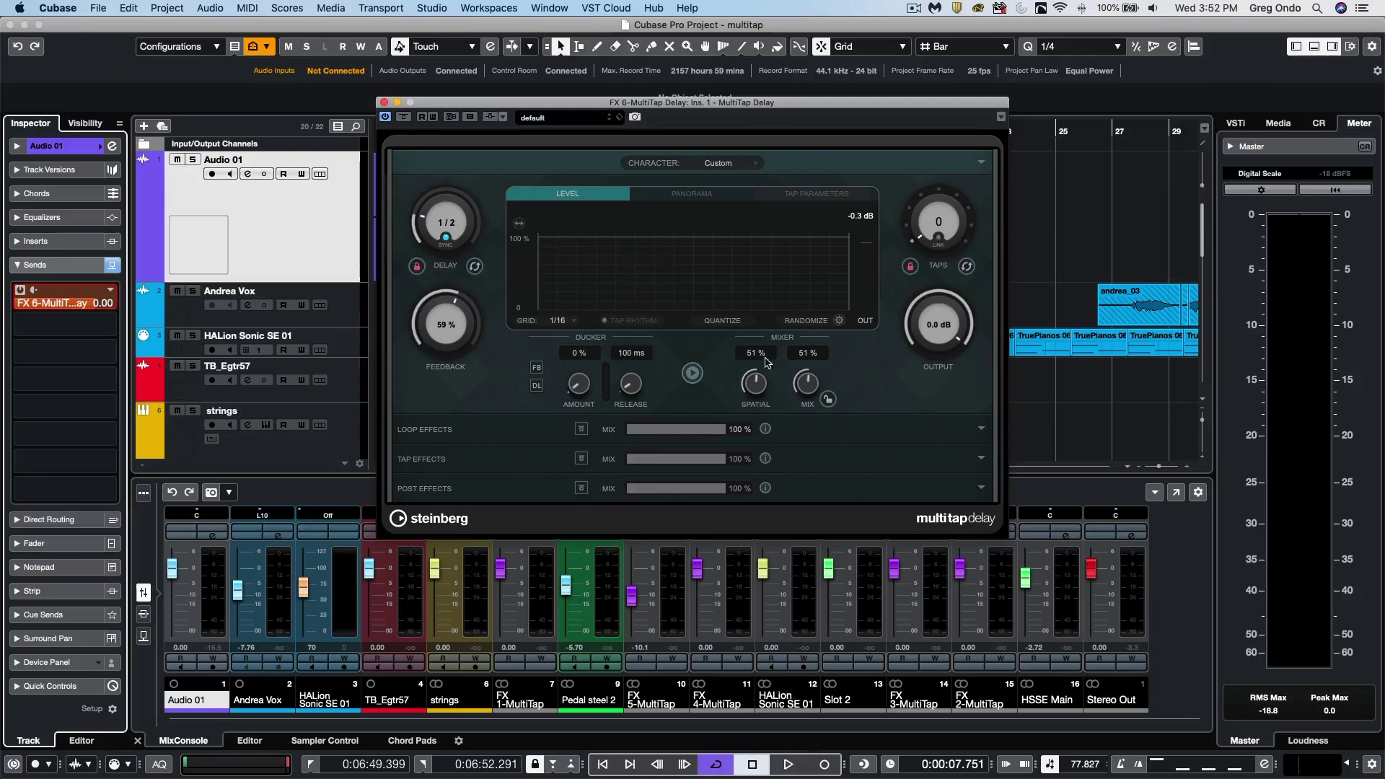
left_click(580, 119)
double_click(597, 209)
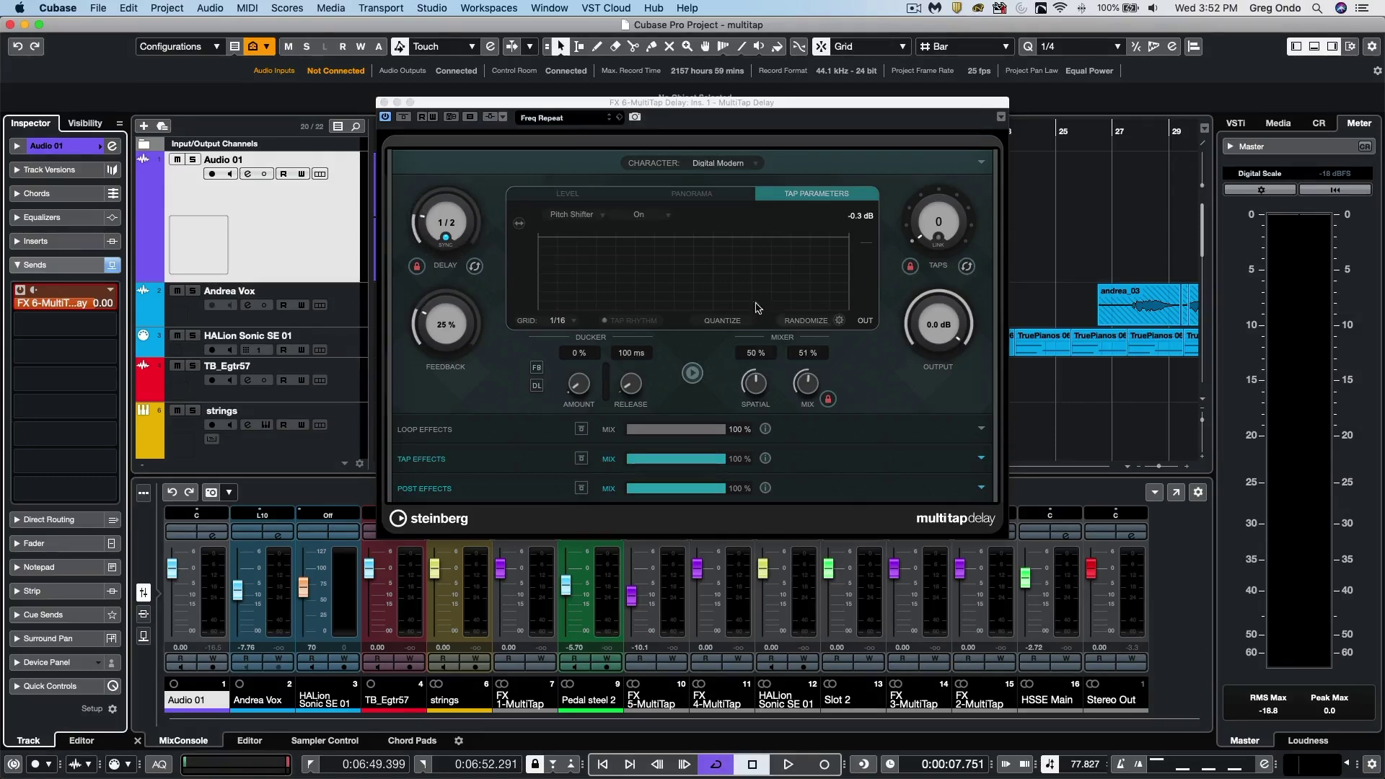
Open the MultiTap Delay on Andrea Vox's send near bar 26 and play to hear it.
left_click(383, 103)
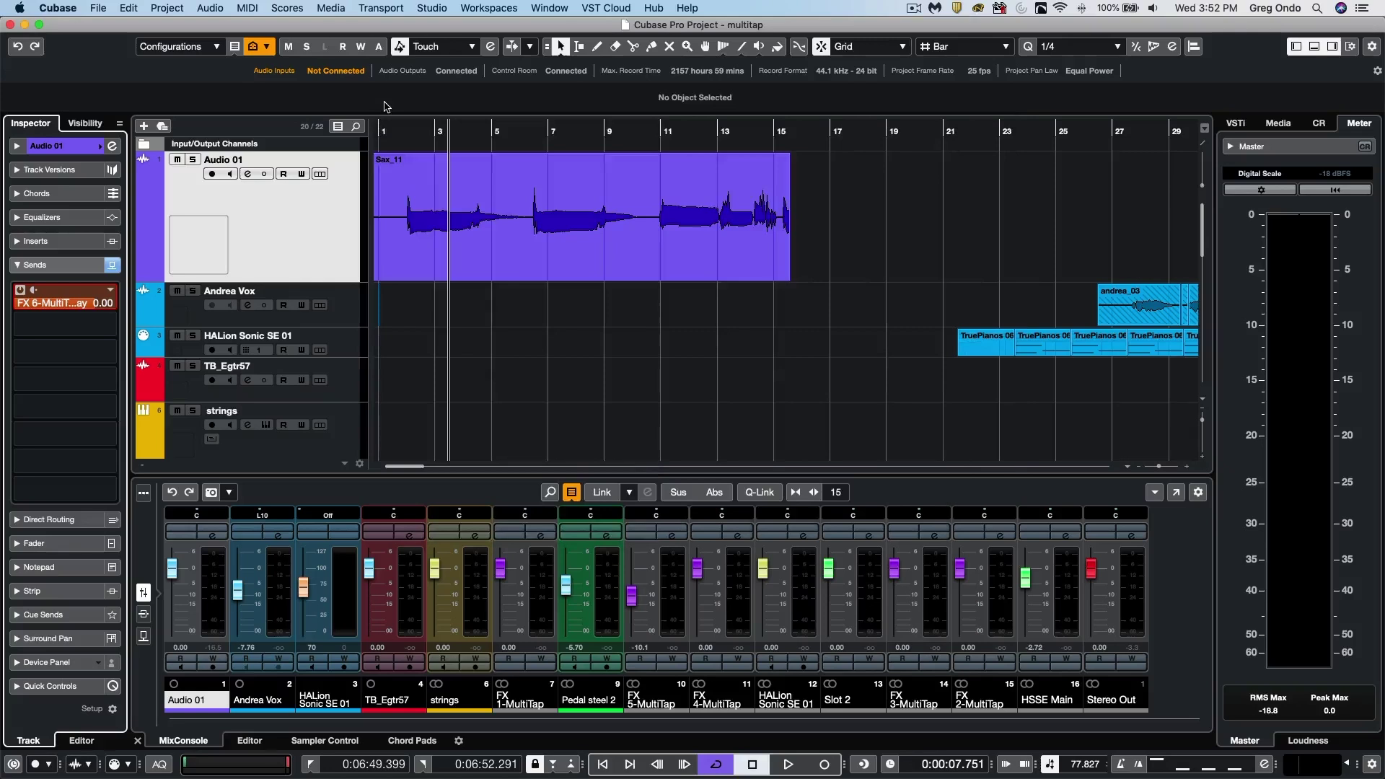
left_click(1105, 132)
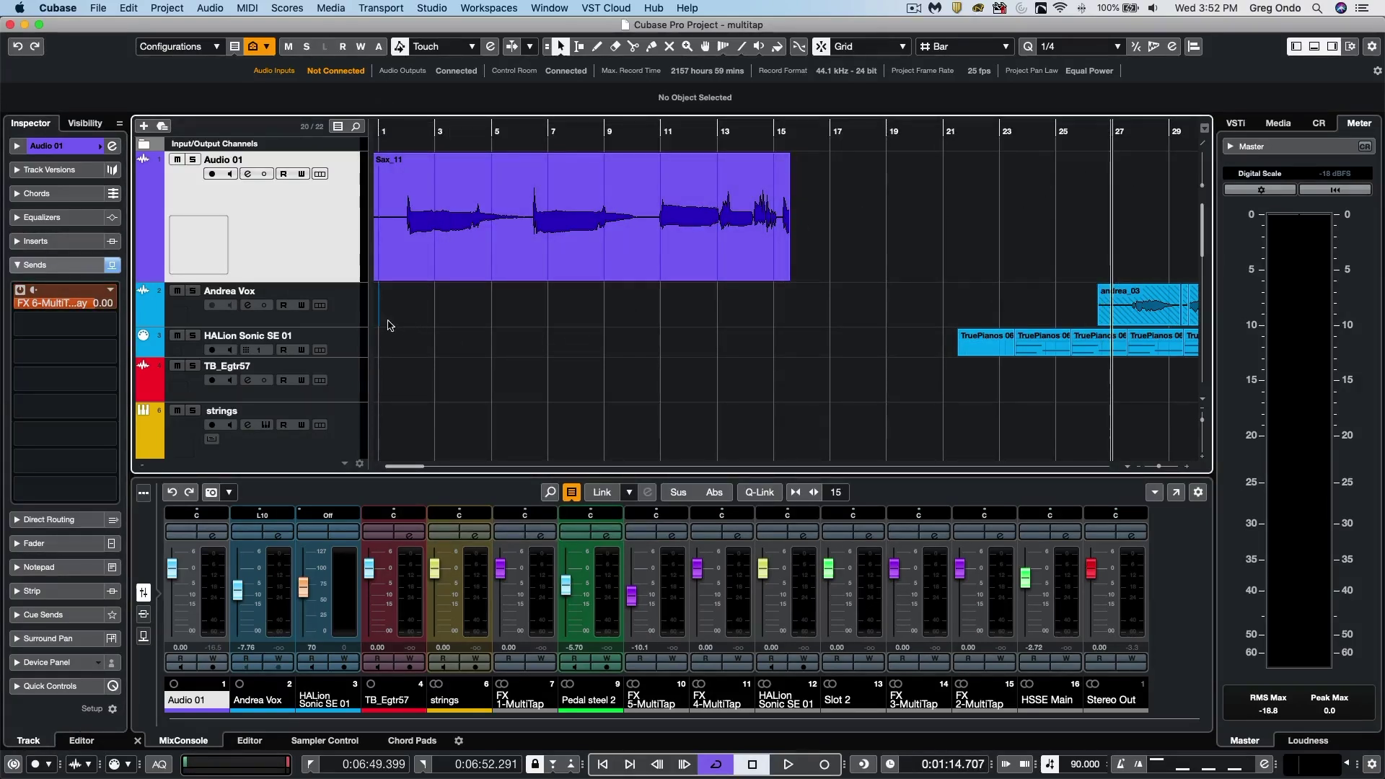
left_click(362, 321)
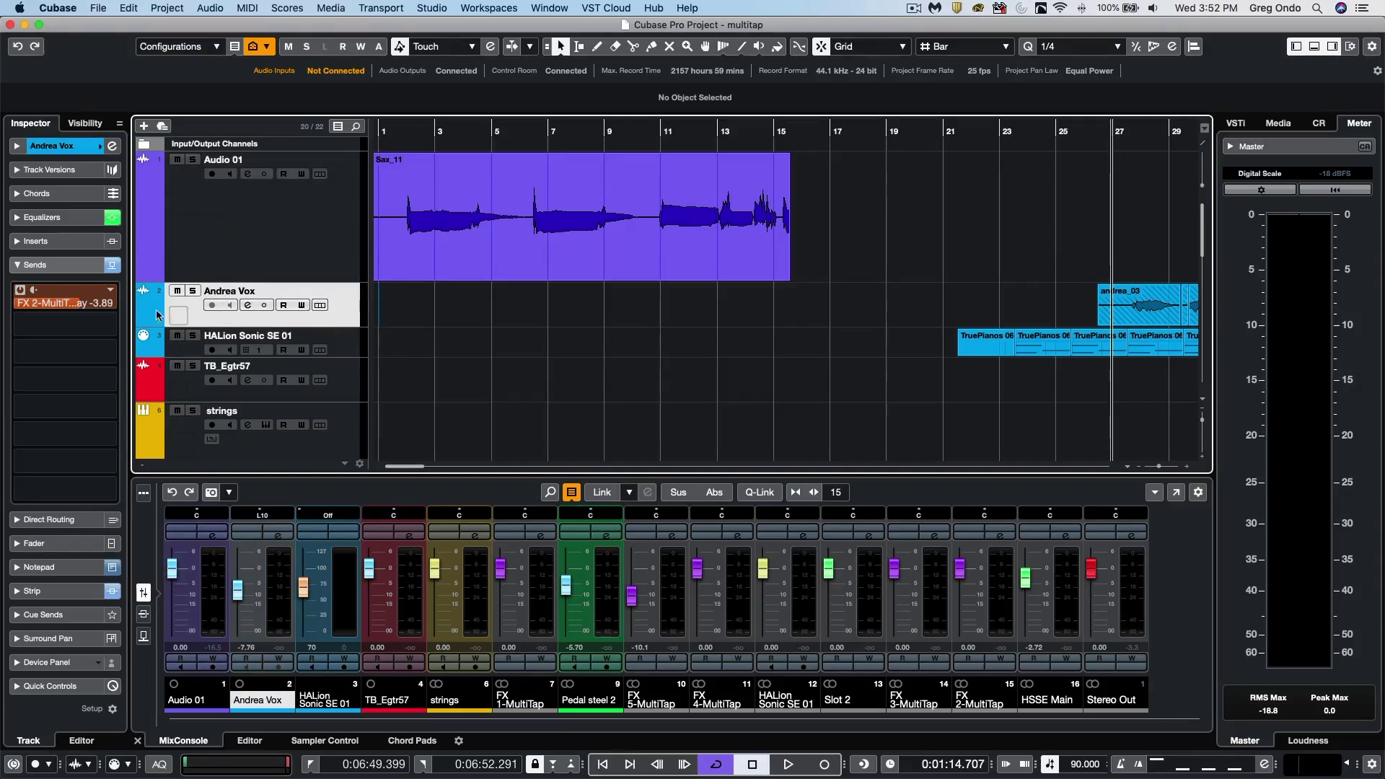
key("alt")
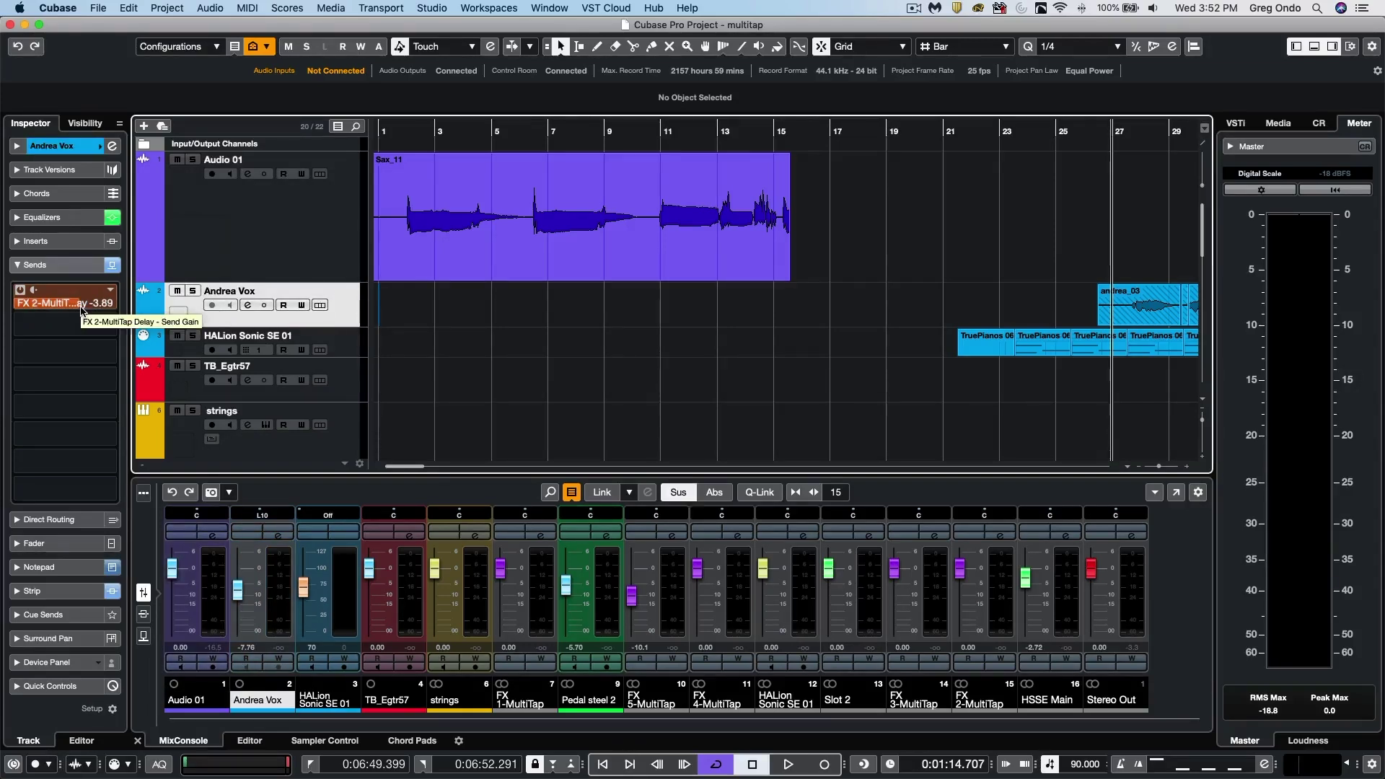
left_click(81, 306, "alt")
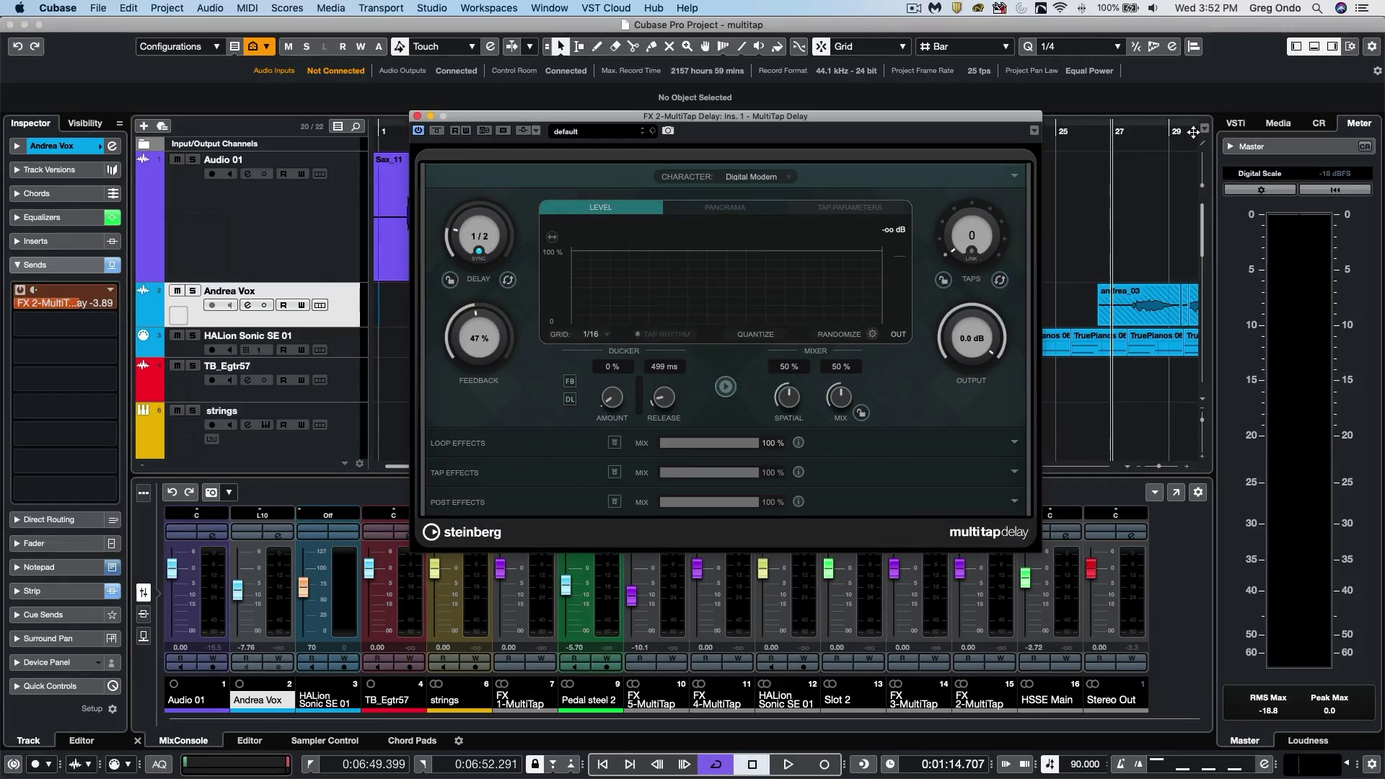
key("space")
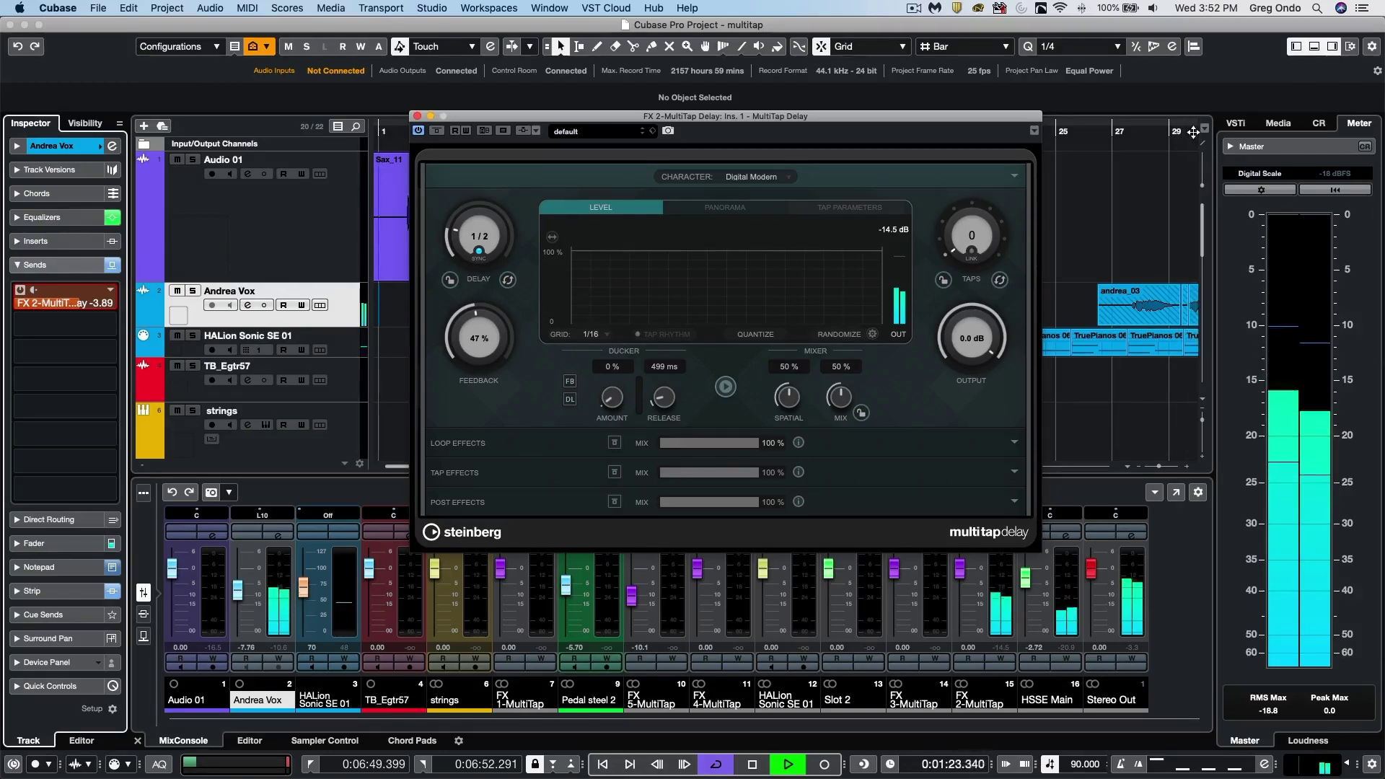
key("space")
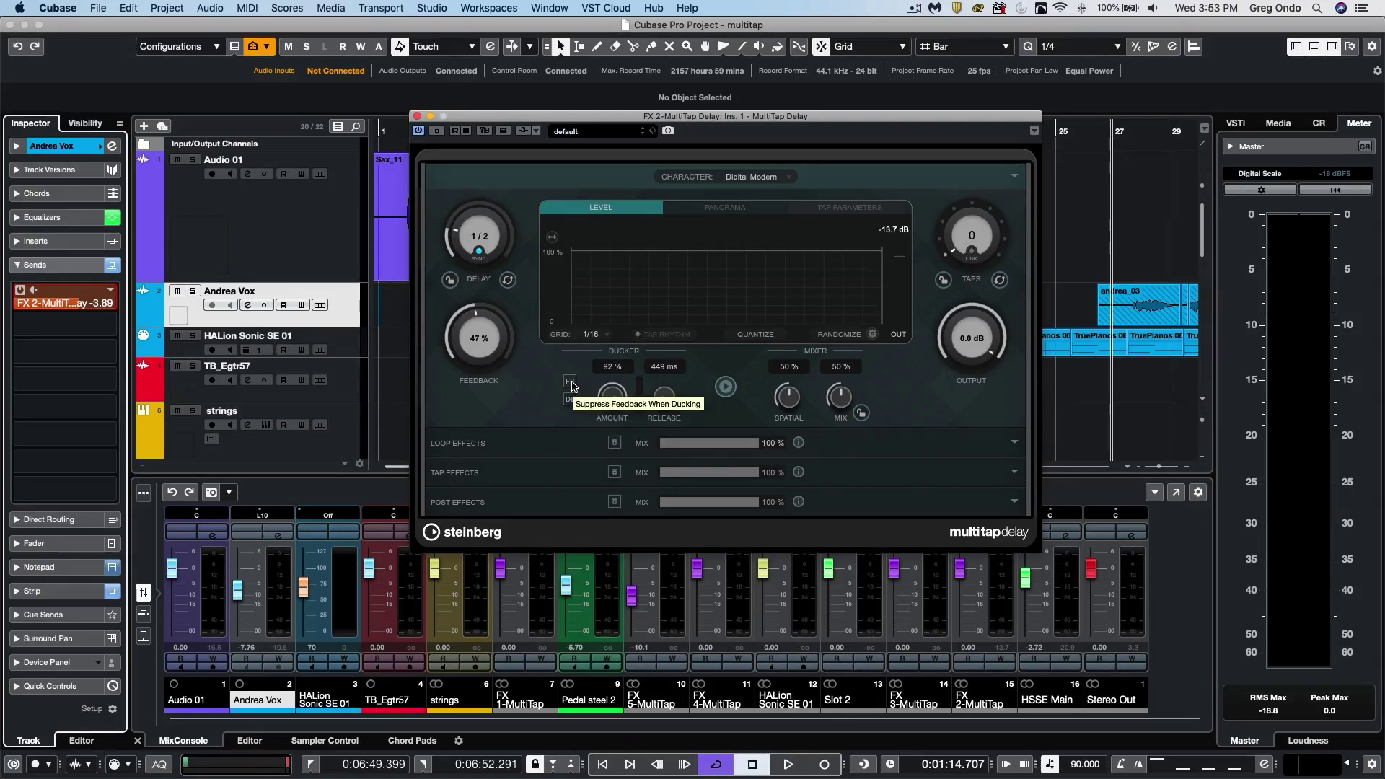
Enable feedback suppression while ducking at 92% with 449 ms release, and play to hear it.
left_click(571, 383)
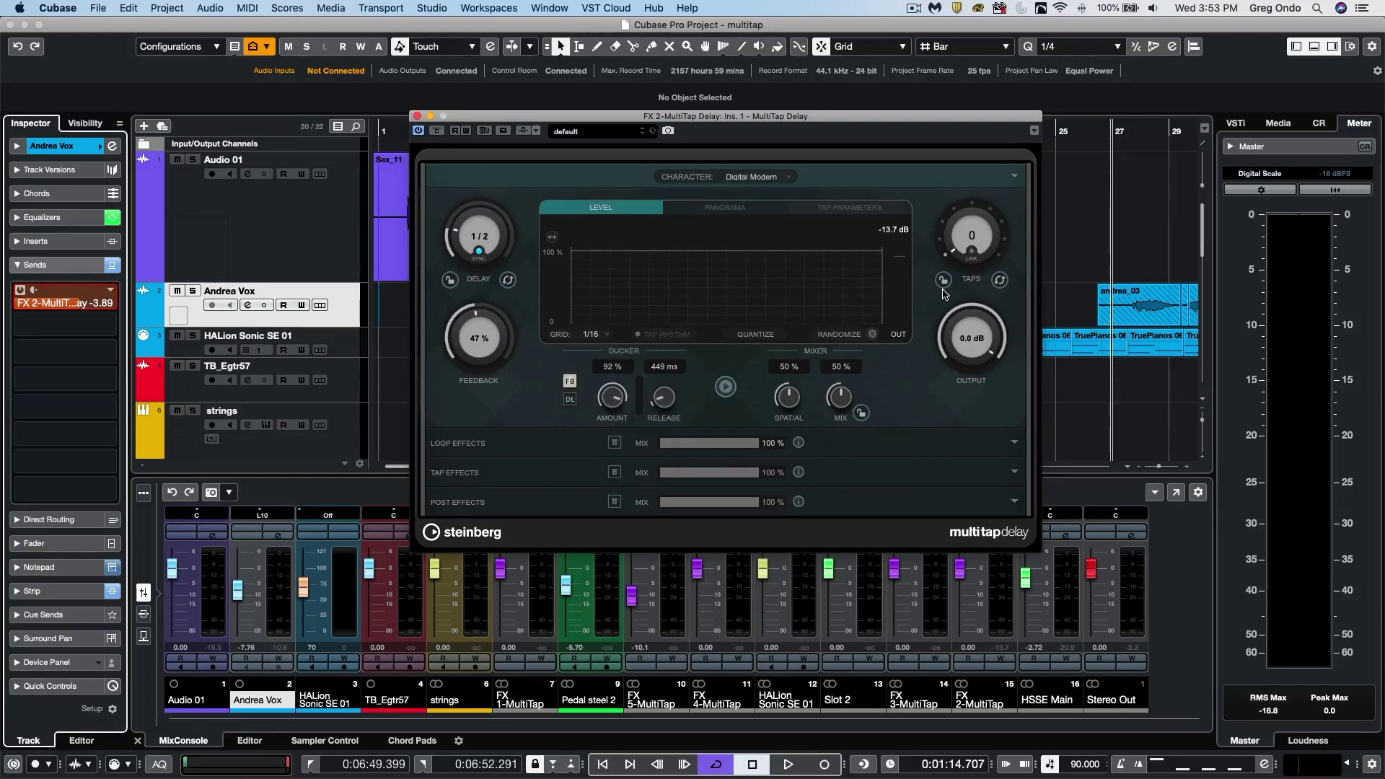
key("space")
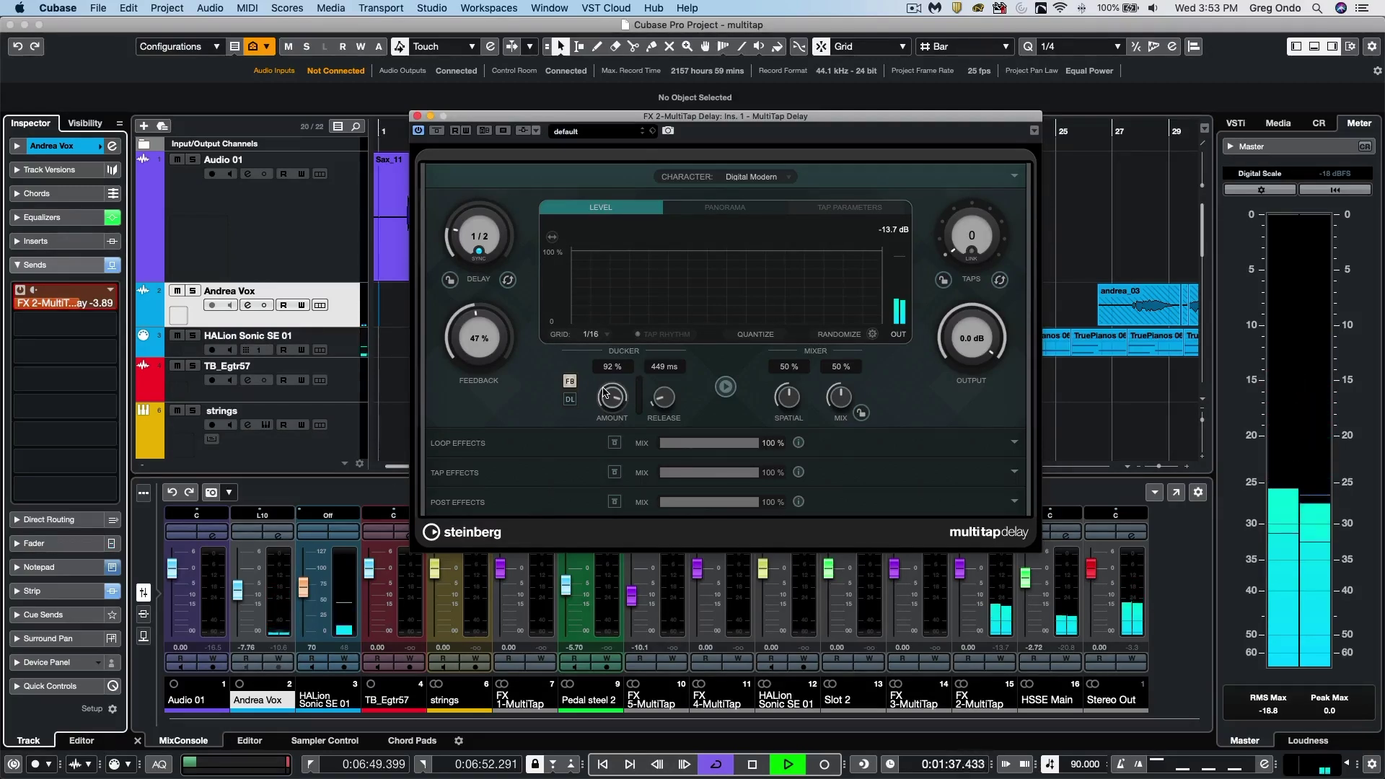
key("space")
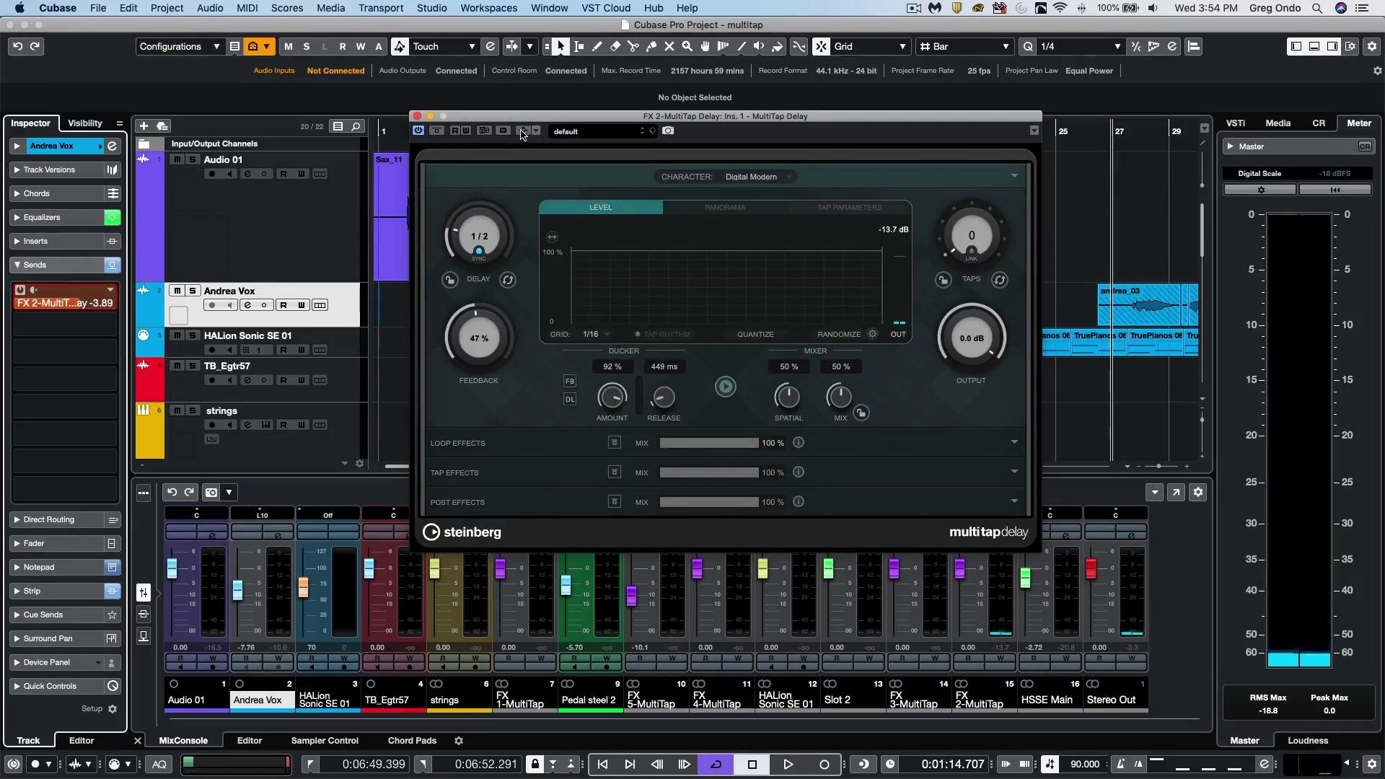
Activate side-chaining on the vocal delay, browse side-chain input channels, then close the plugin window.
left_click(523, 132)
left_click(535, 131)
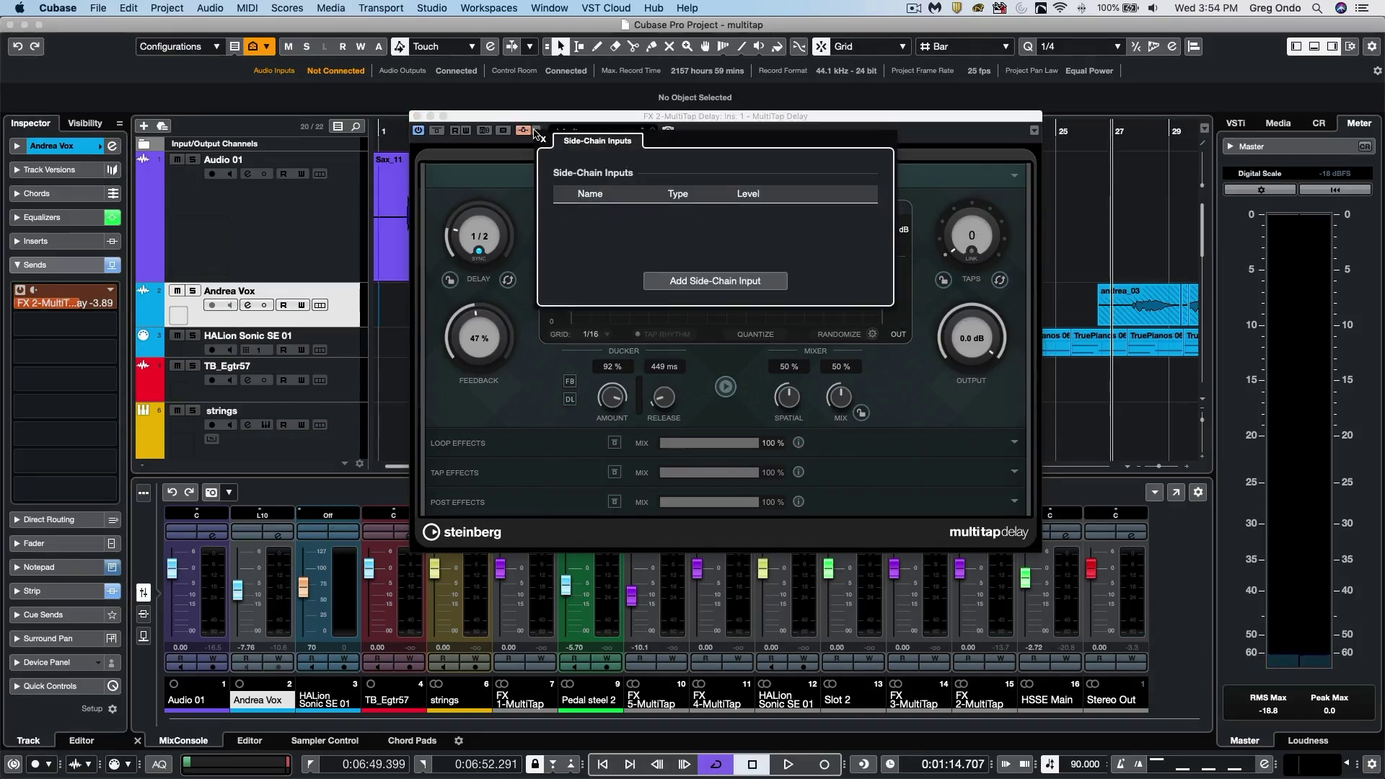
left_click(711, 282)
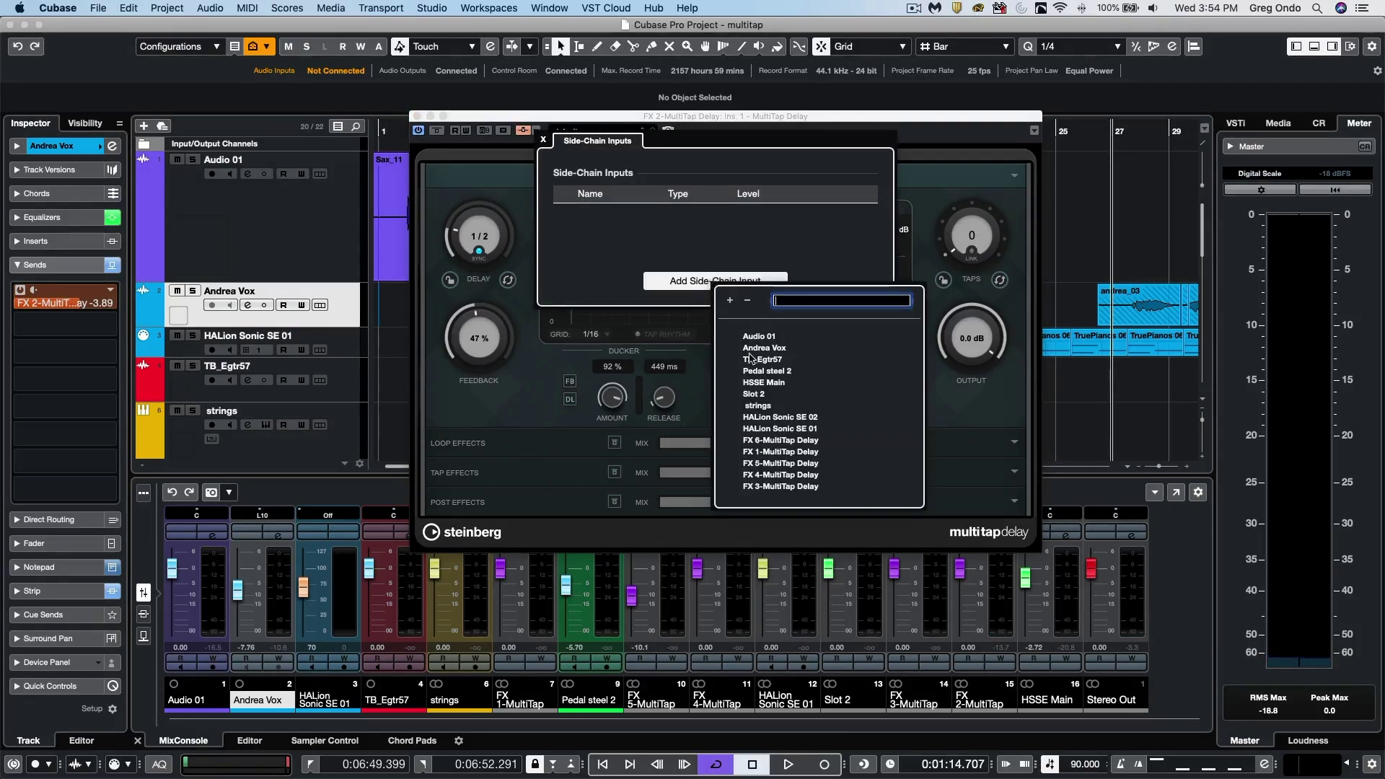
left_click(543, 139)
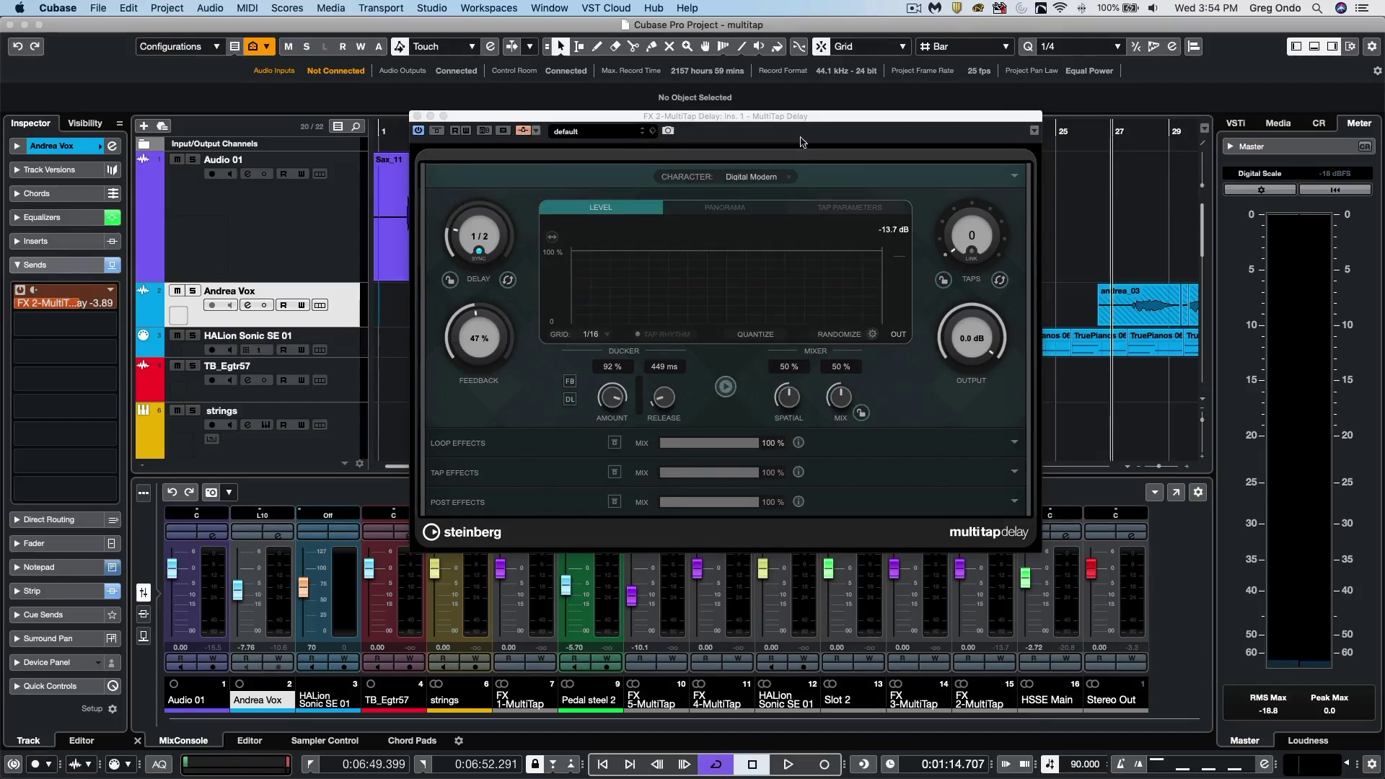
left_click(414, 116)
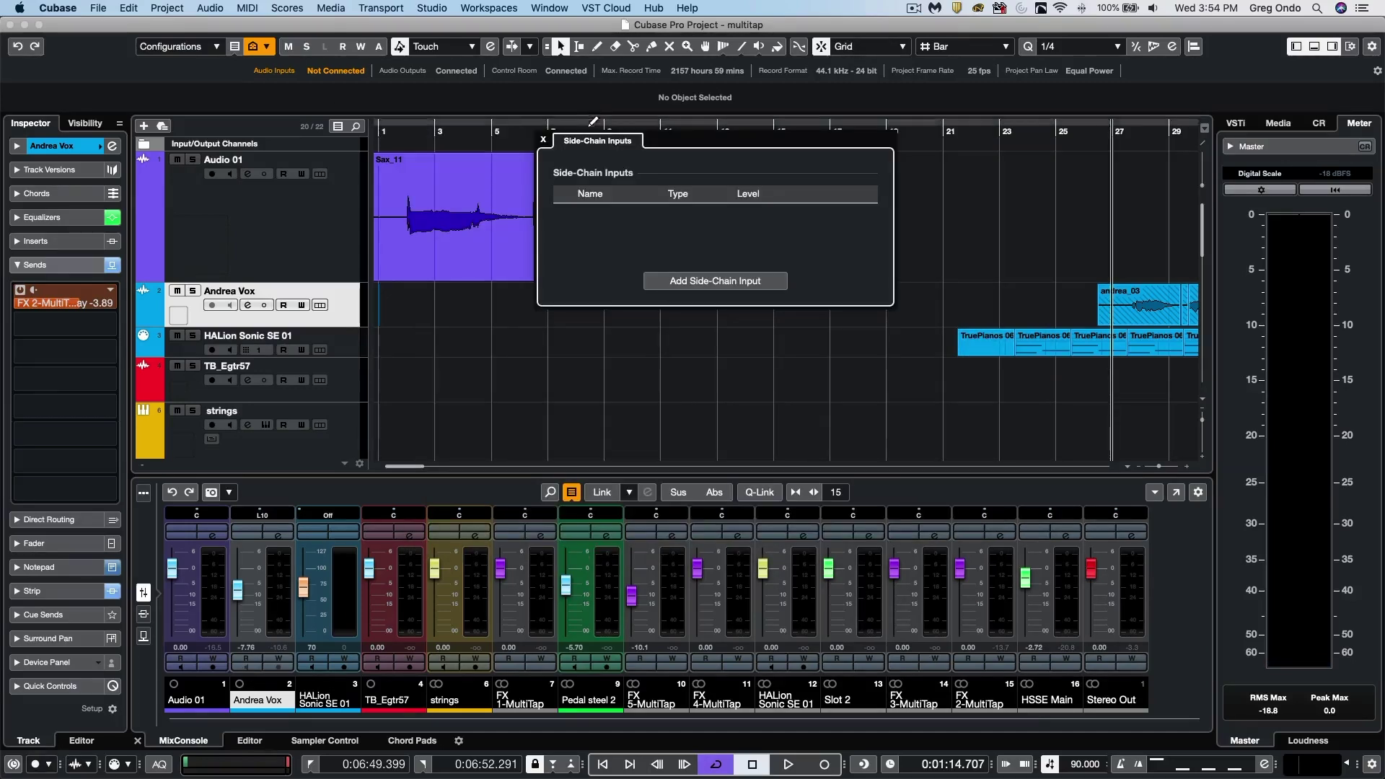
left_click(543, 139)
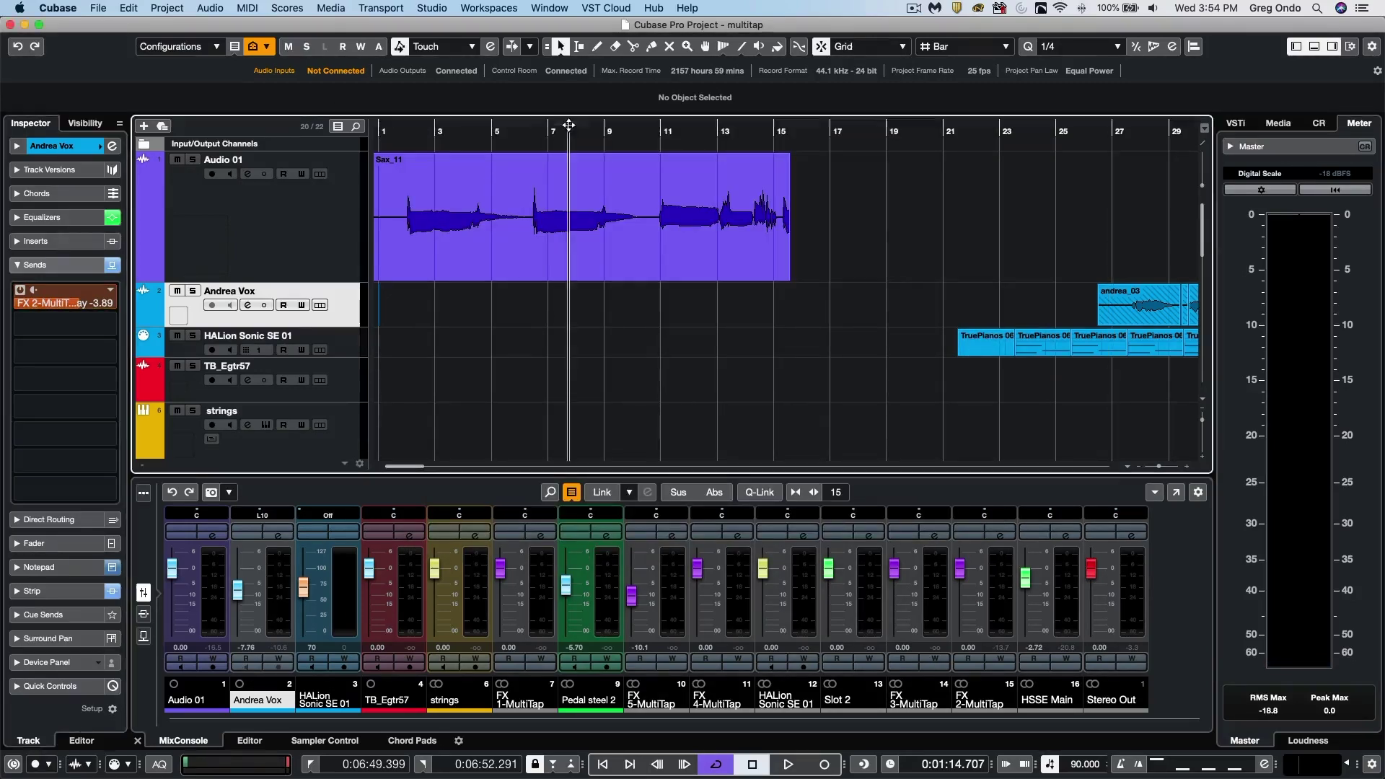
Move to bar 125, select TB_Egtr57, and open its FX 1 MultiTap Delay send.
left_click(571, 126)
key("g")
key("g")
key("g")
key("g")
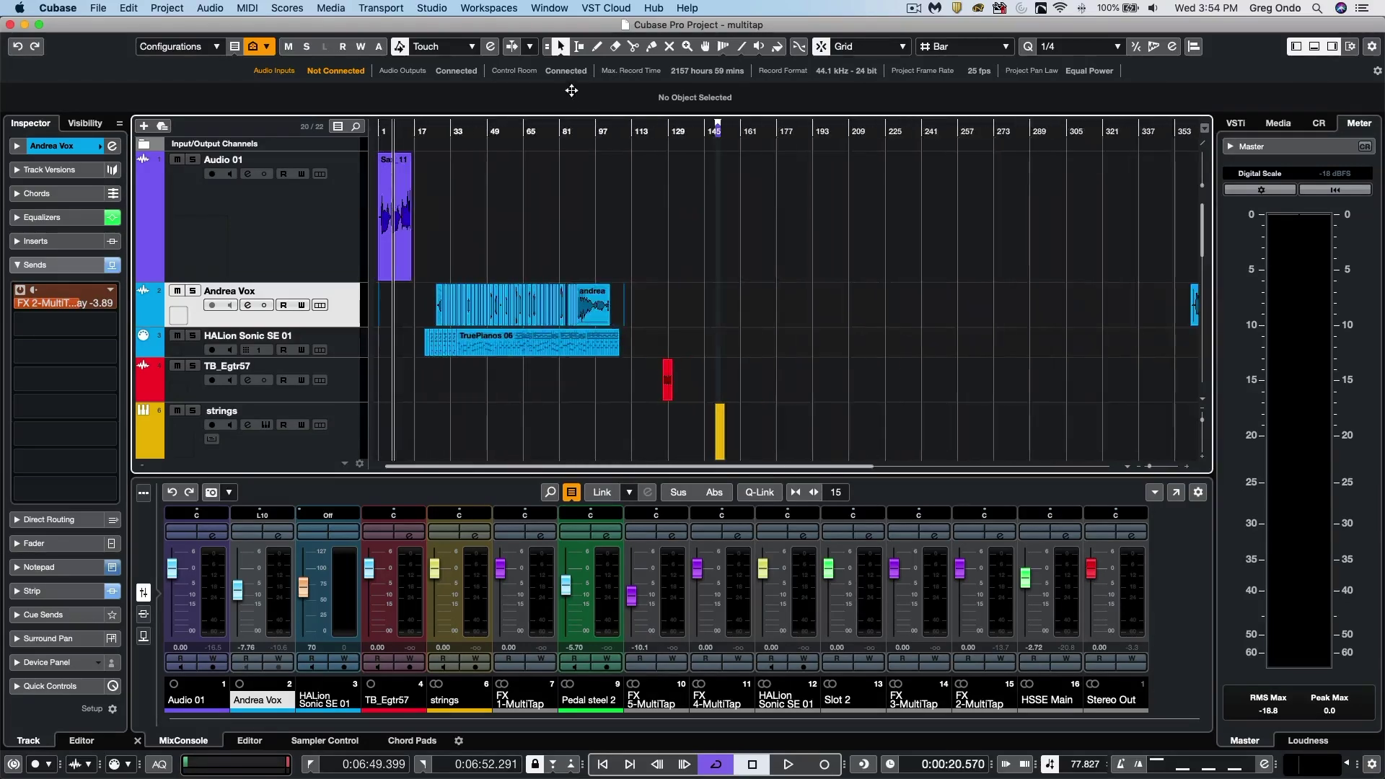
left_click(667, 132)
key("h")
key("h")
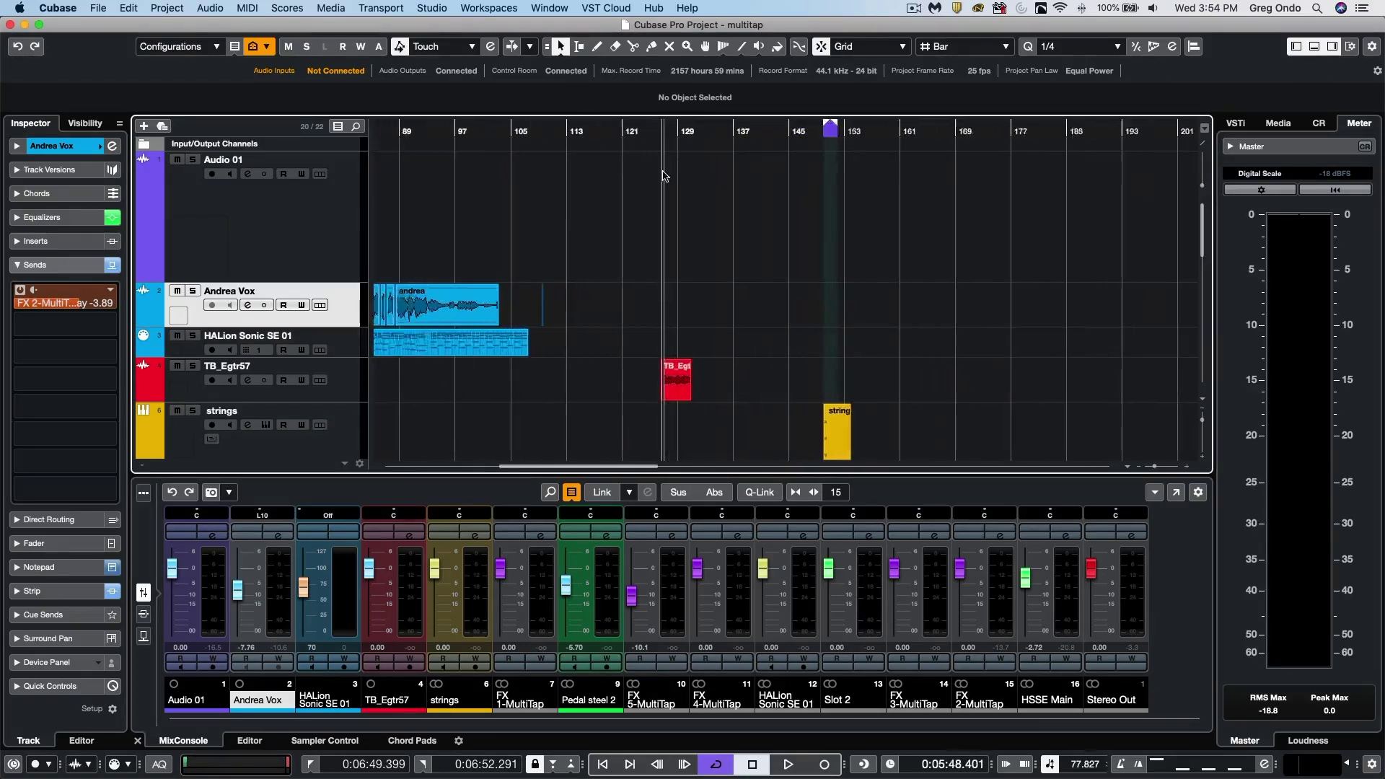
left_click(345, 372)
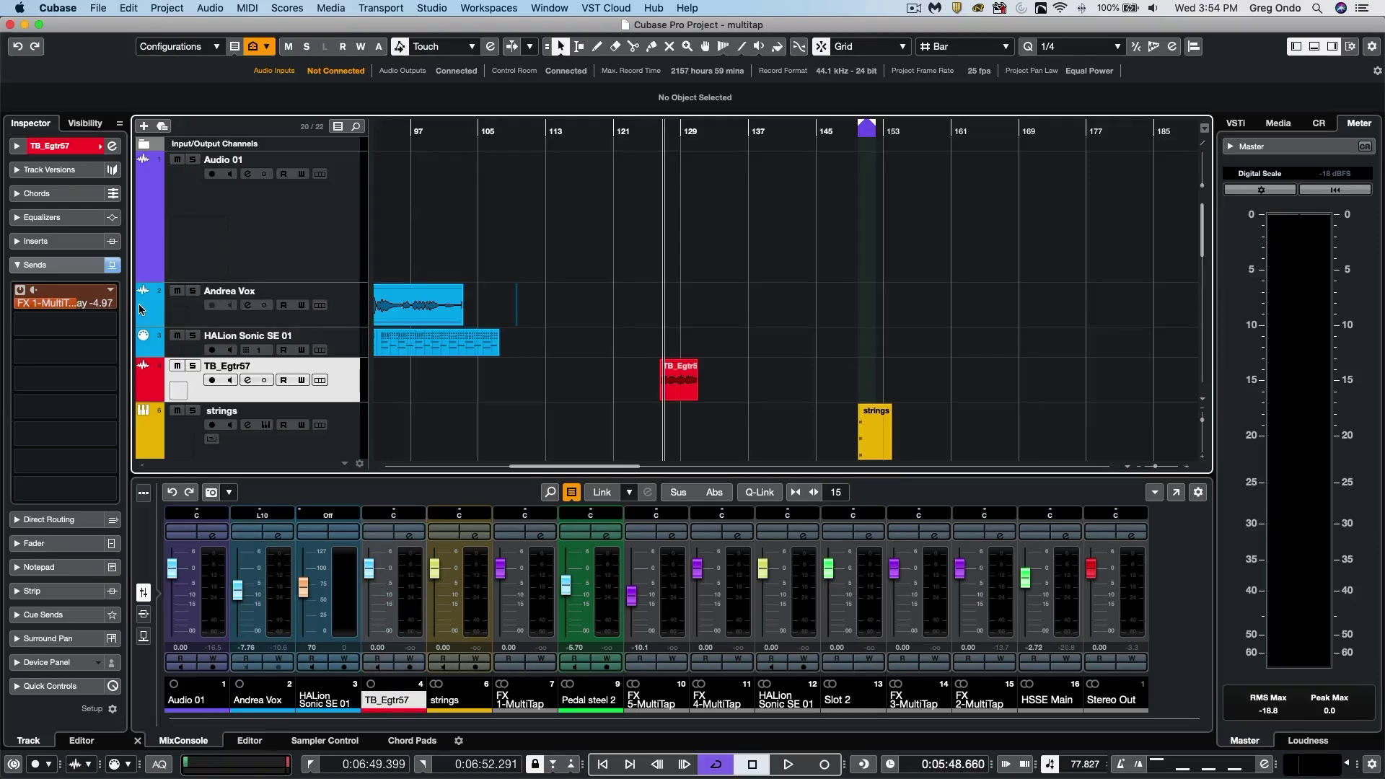
key("alt")
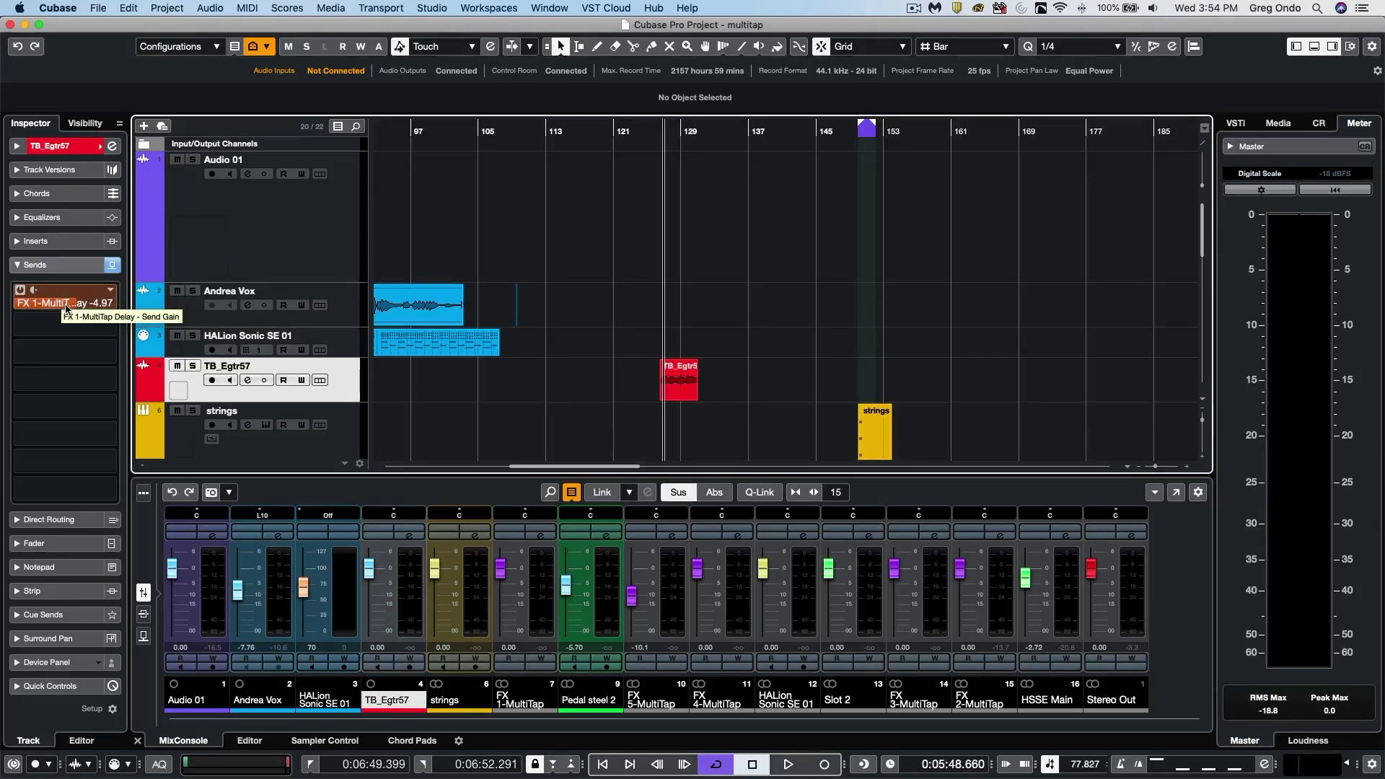
left_click(69, 308)
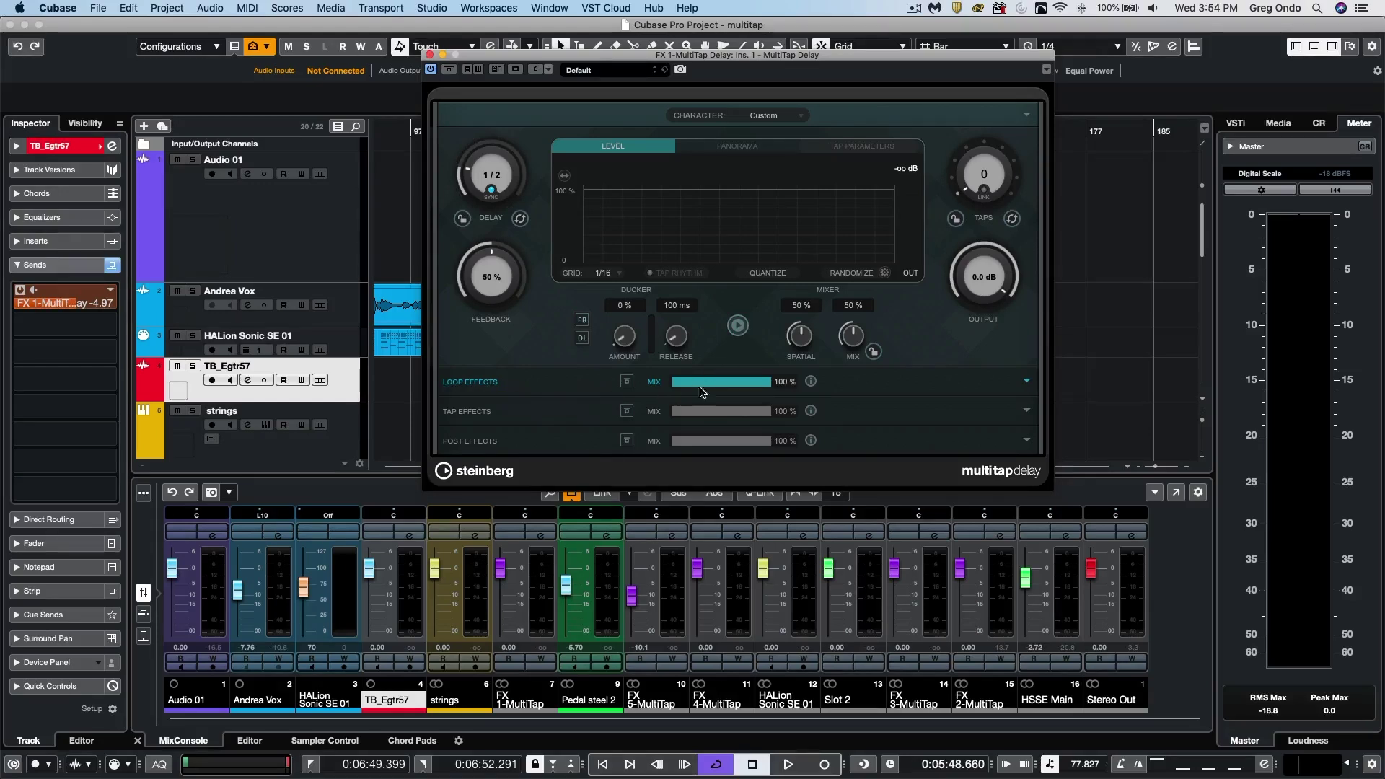
View the loop effects signal flow diagram.
left_click(1027, 380)
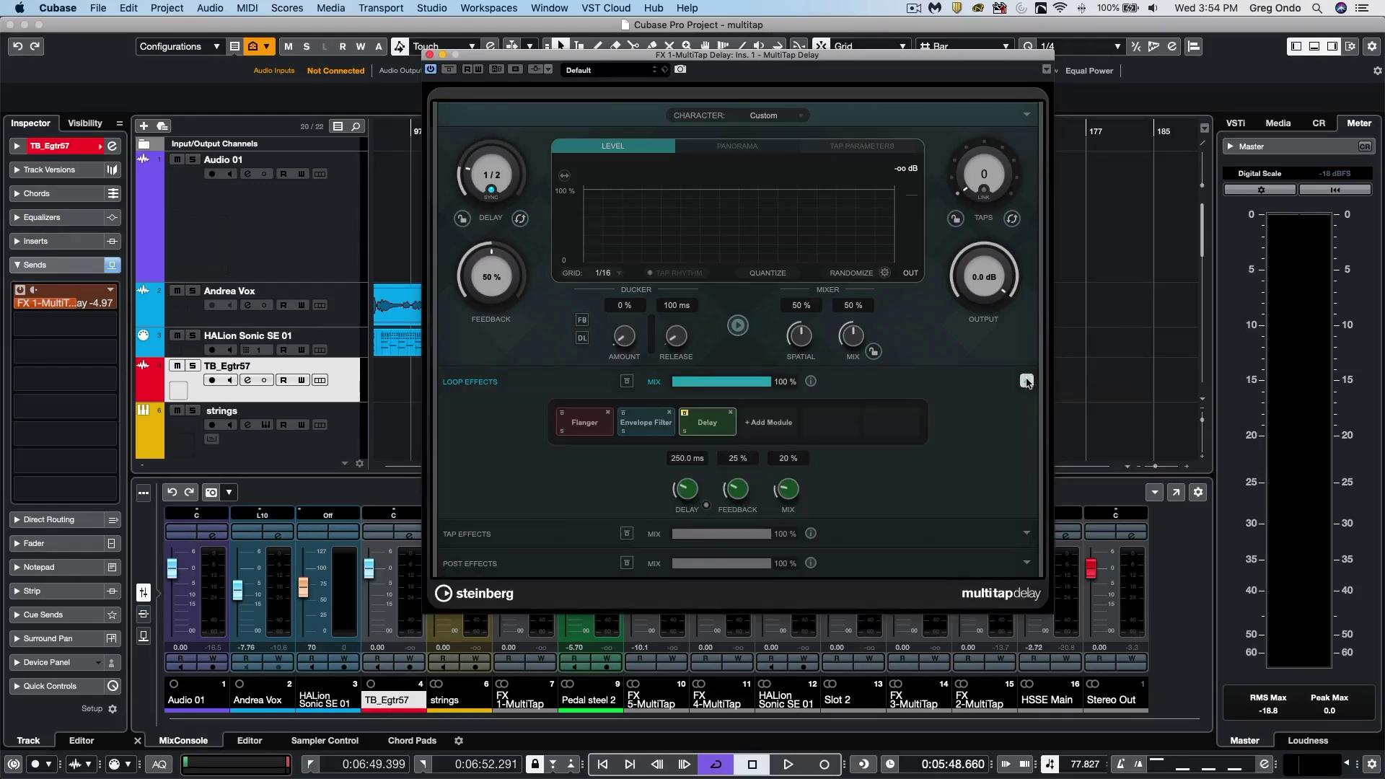
left_click(1026, 381)
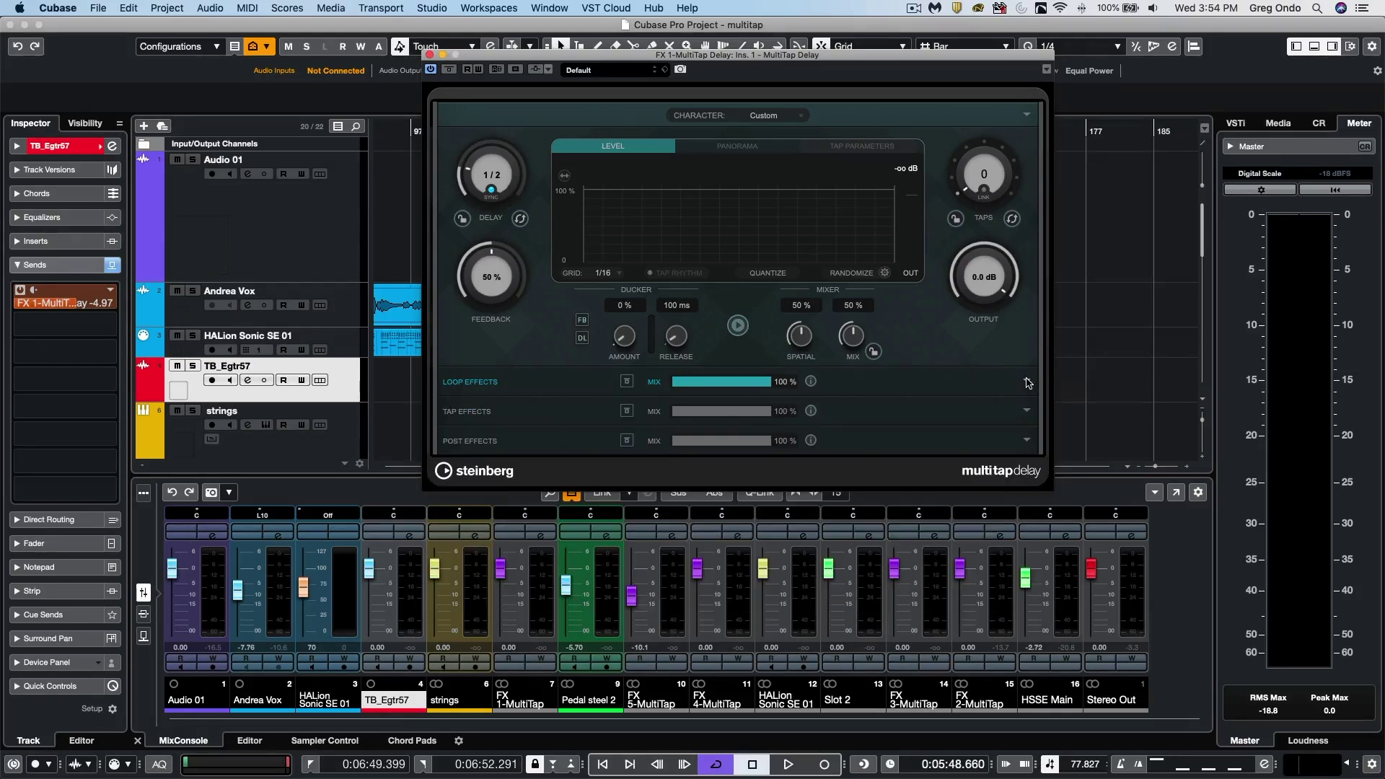
left_click(810, 382)
mouse_move(811, 384)
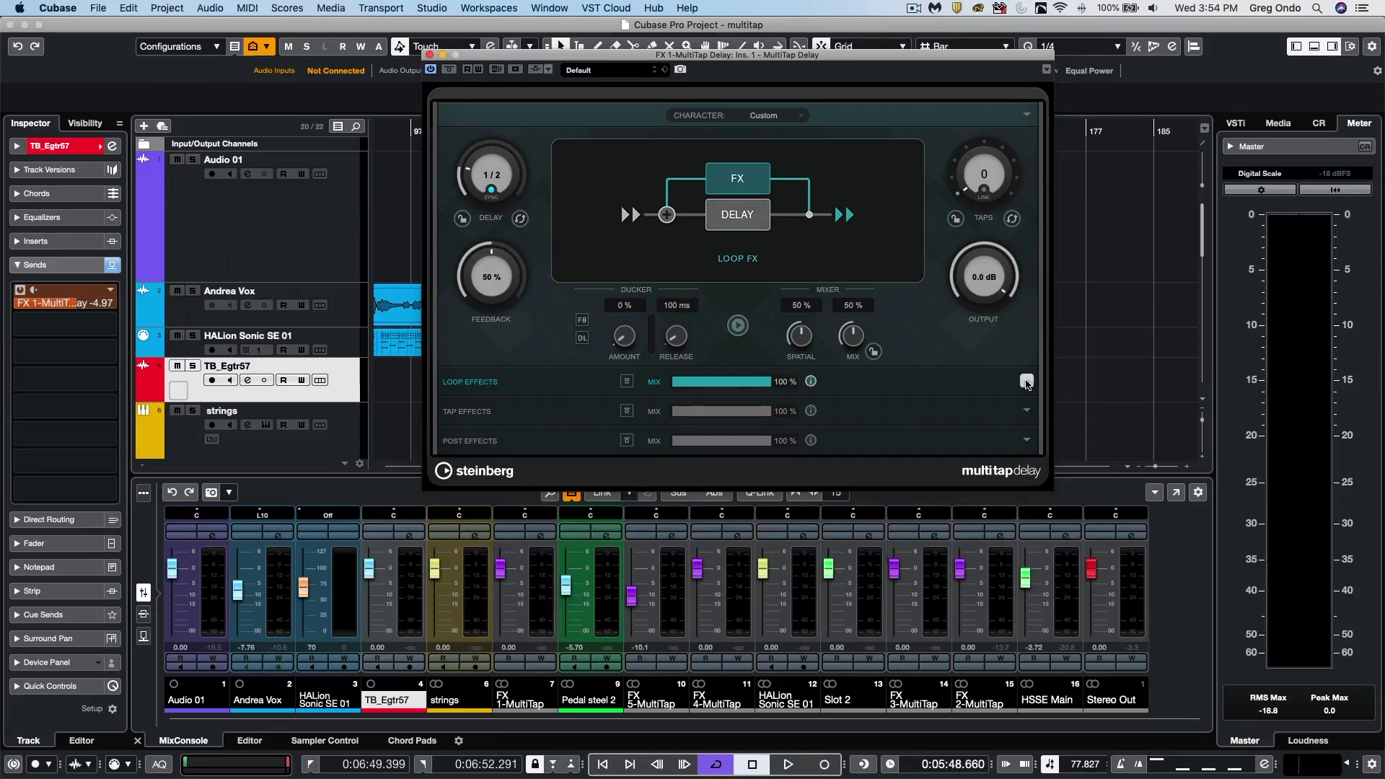
Try a Pitch Shifter in the loop chain and remove it, then enable the Envelope Filter and play.
left_click(1026, 381)
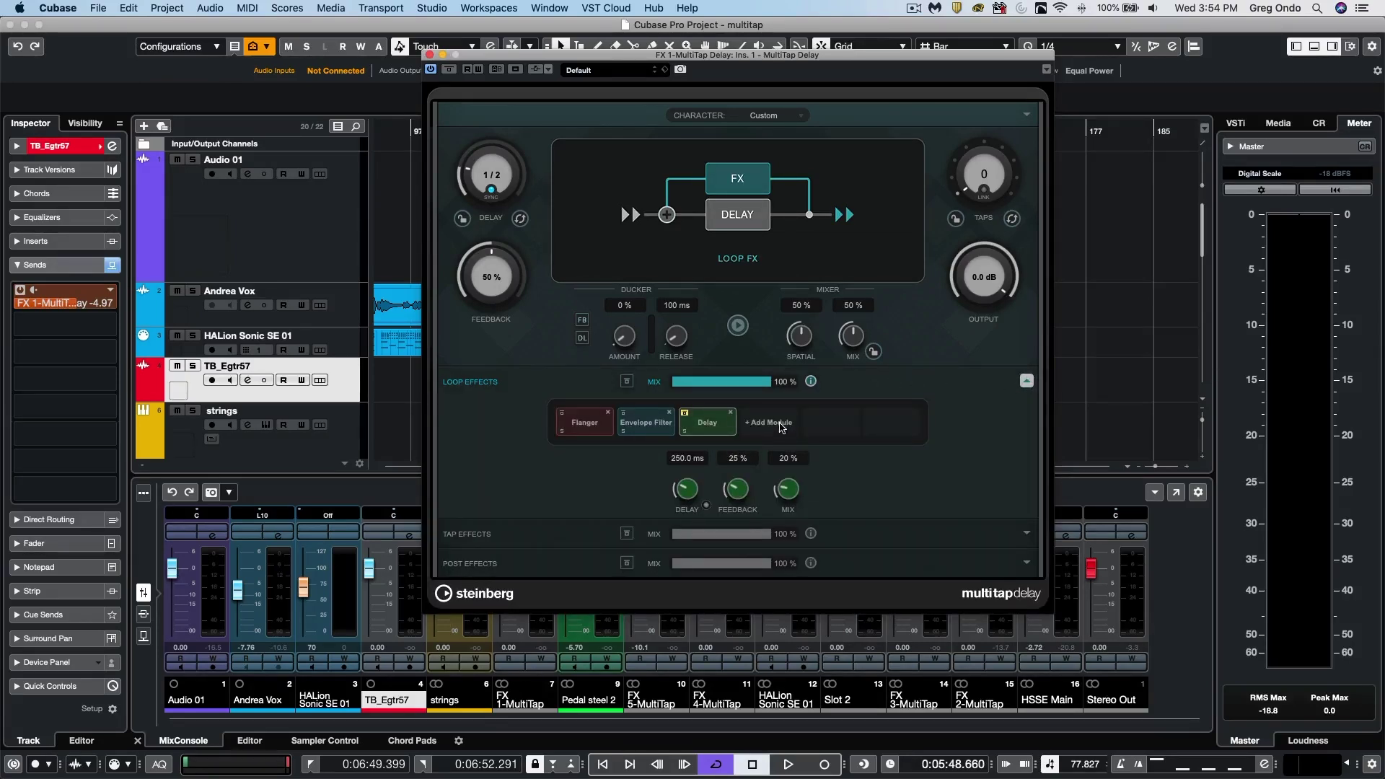
left_click(781, 426)
left_click(794, 465)
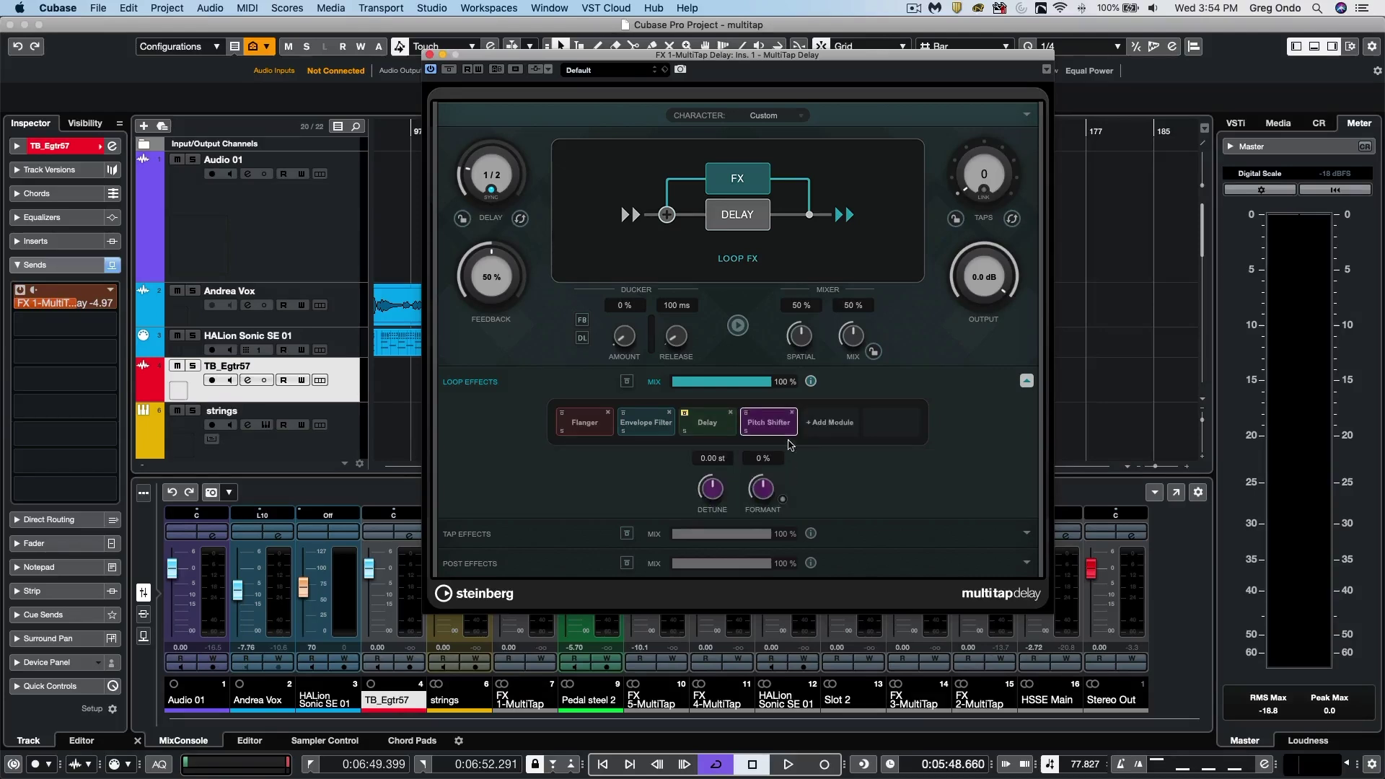
left_click_drag(747, 419, 706, 416)
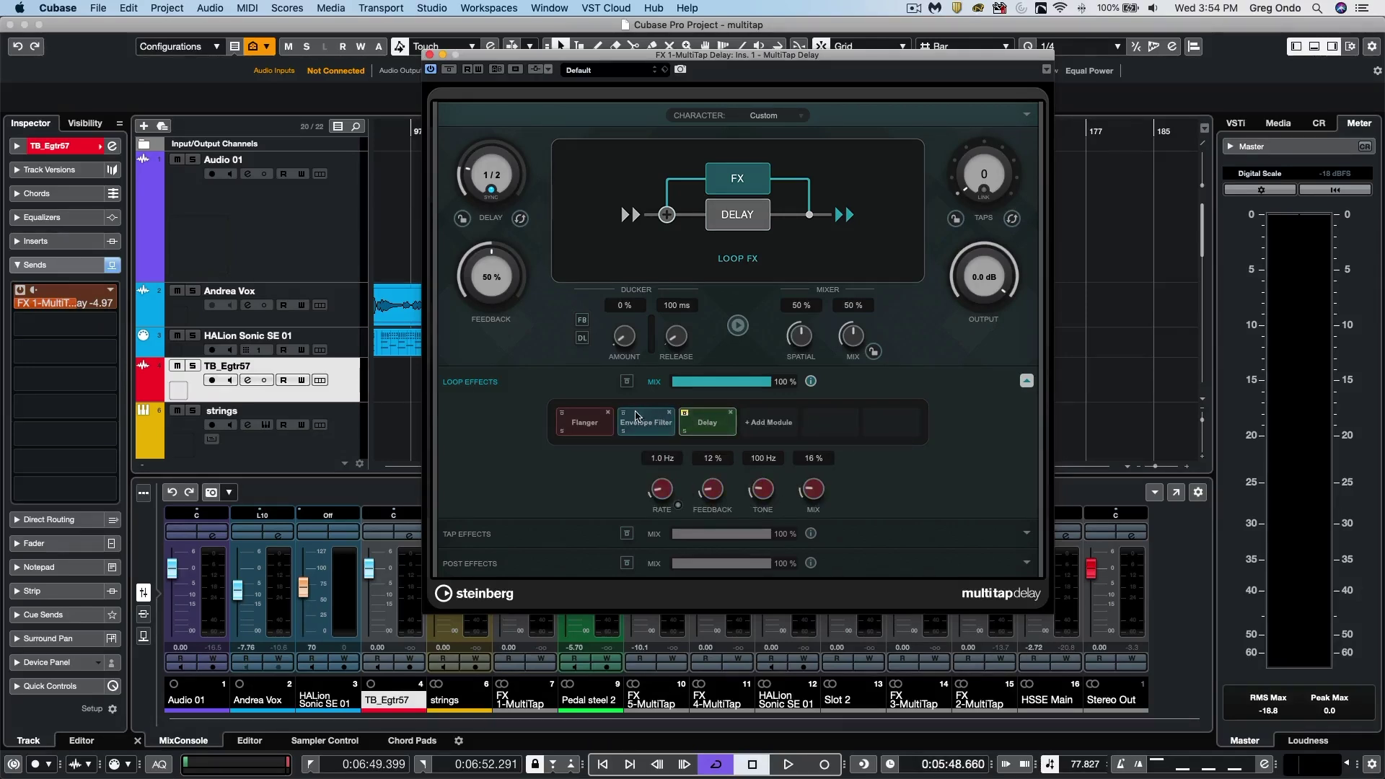
left_click(624, 414)
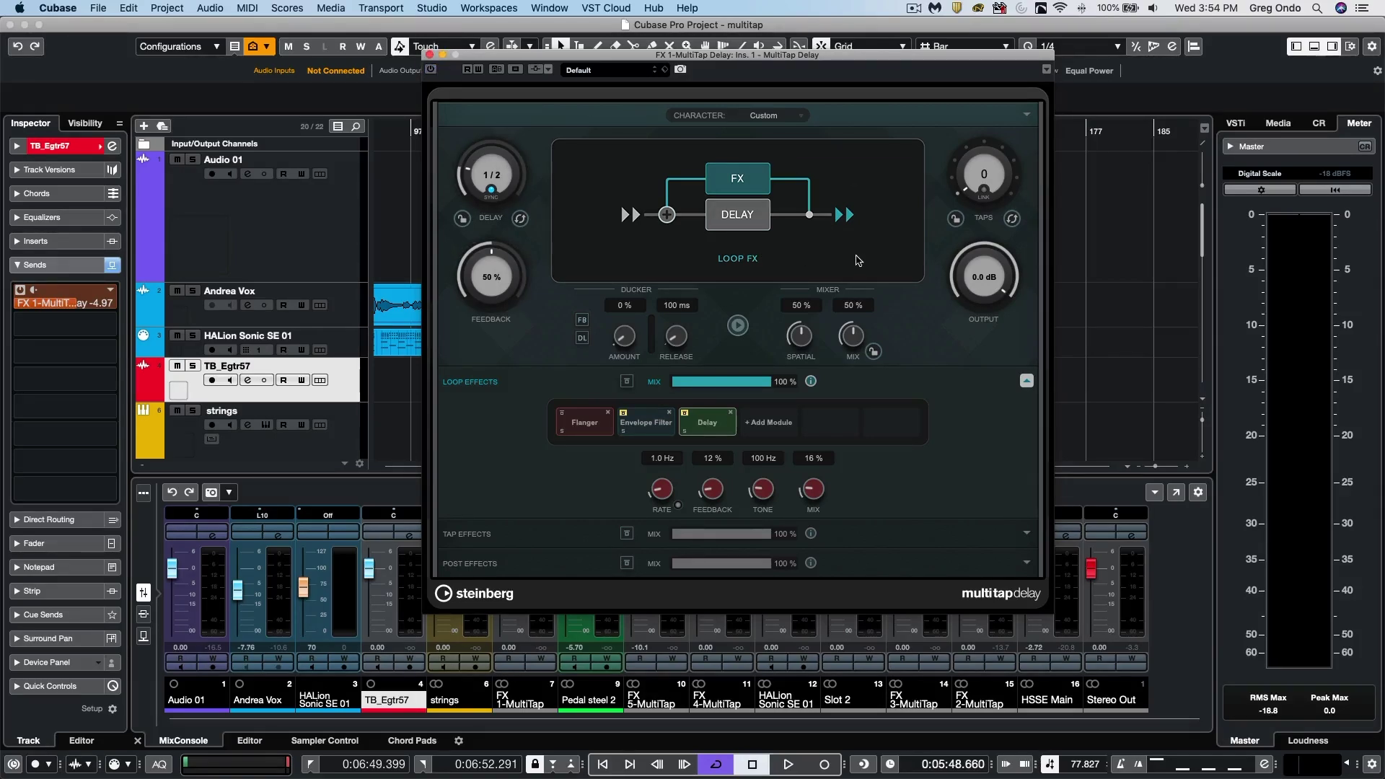
key("space")
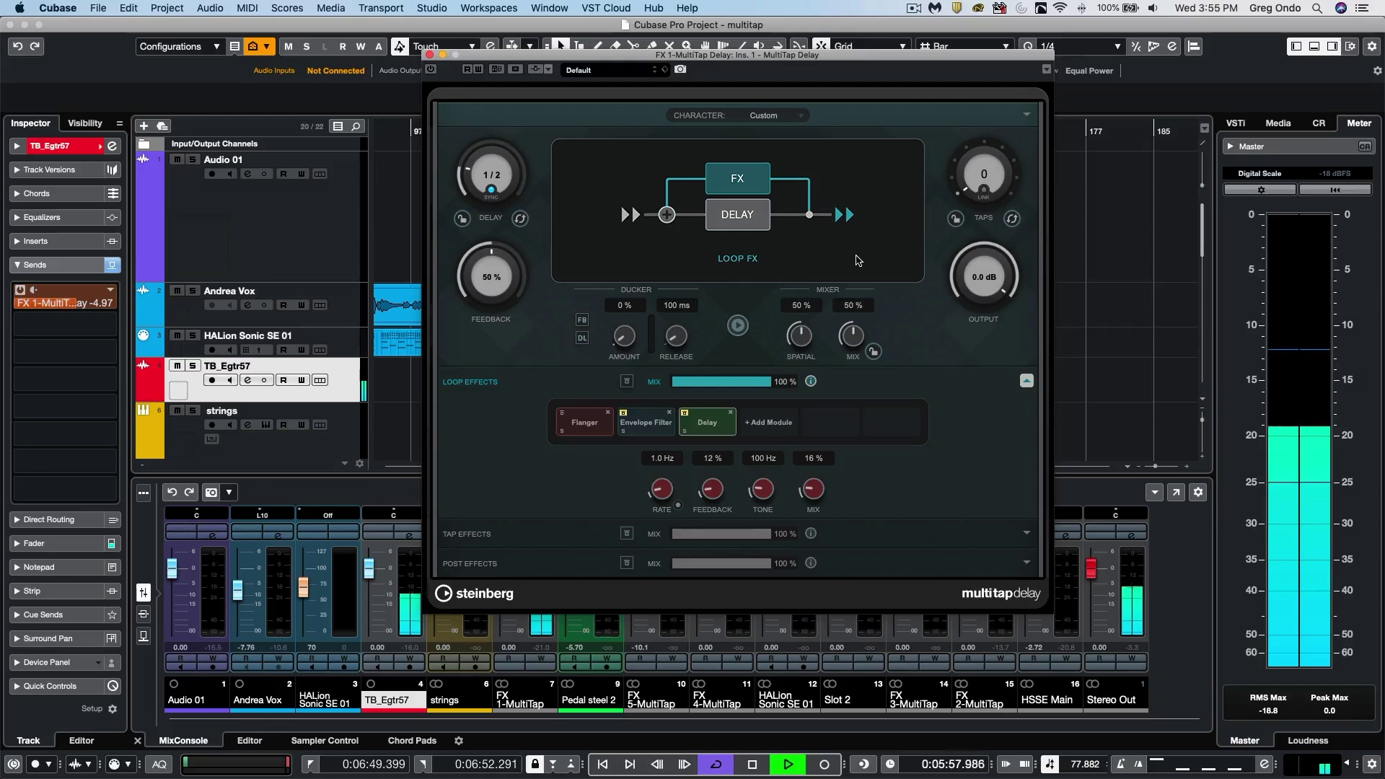
Stop, replay and stop the guitar delay, then close the FX 1 MultiTap Delay window with Cmd+W.
key("space")
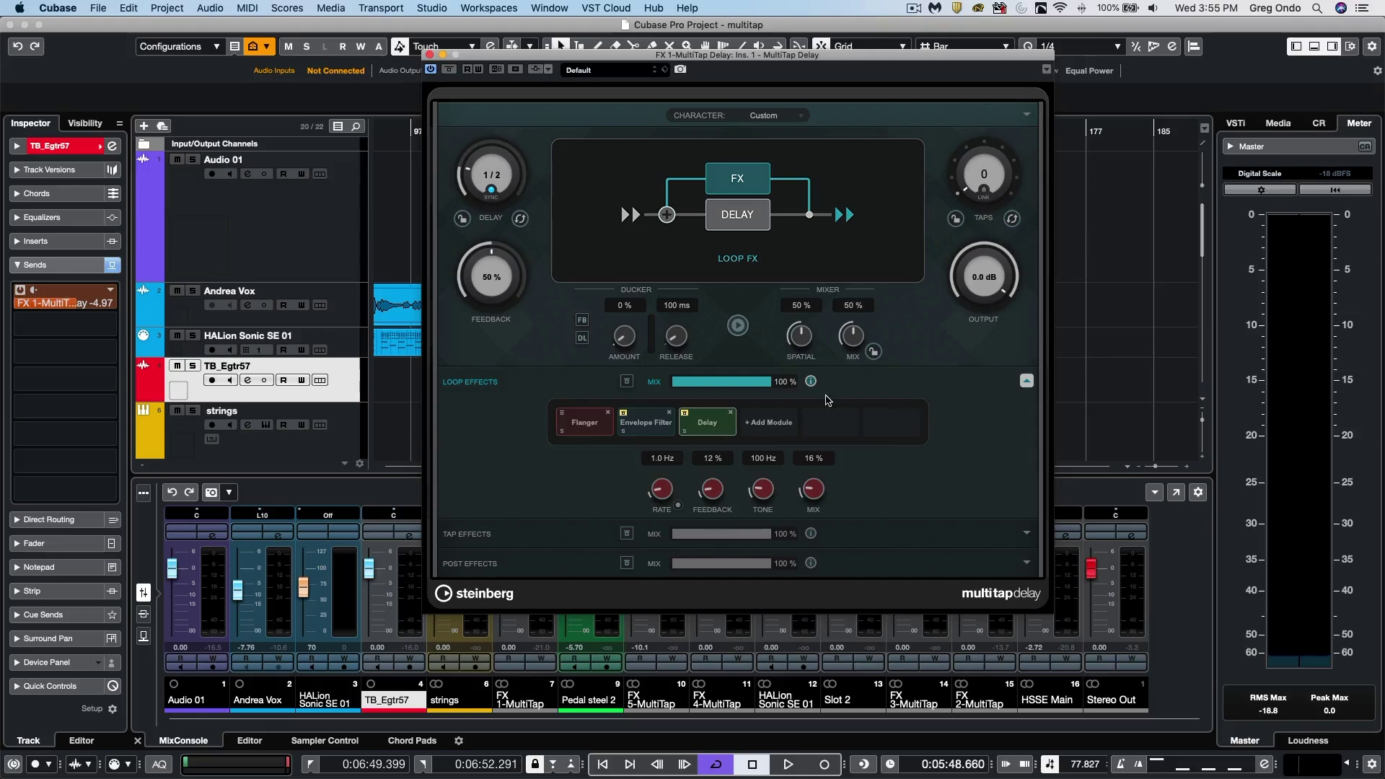
key("space")
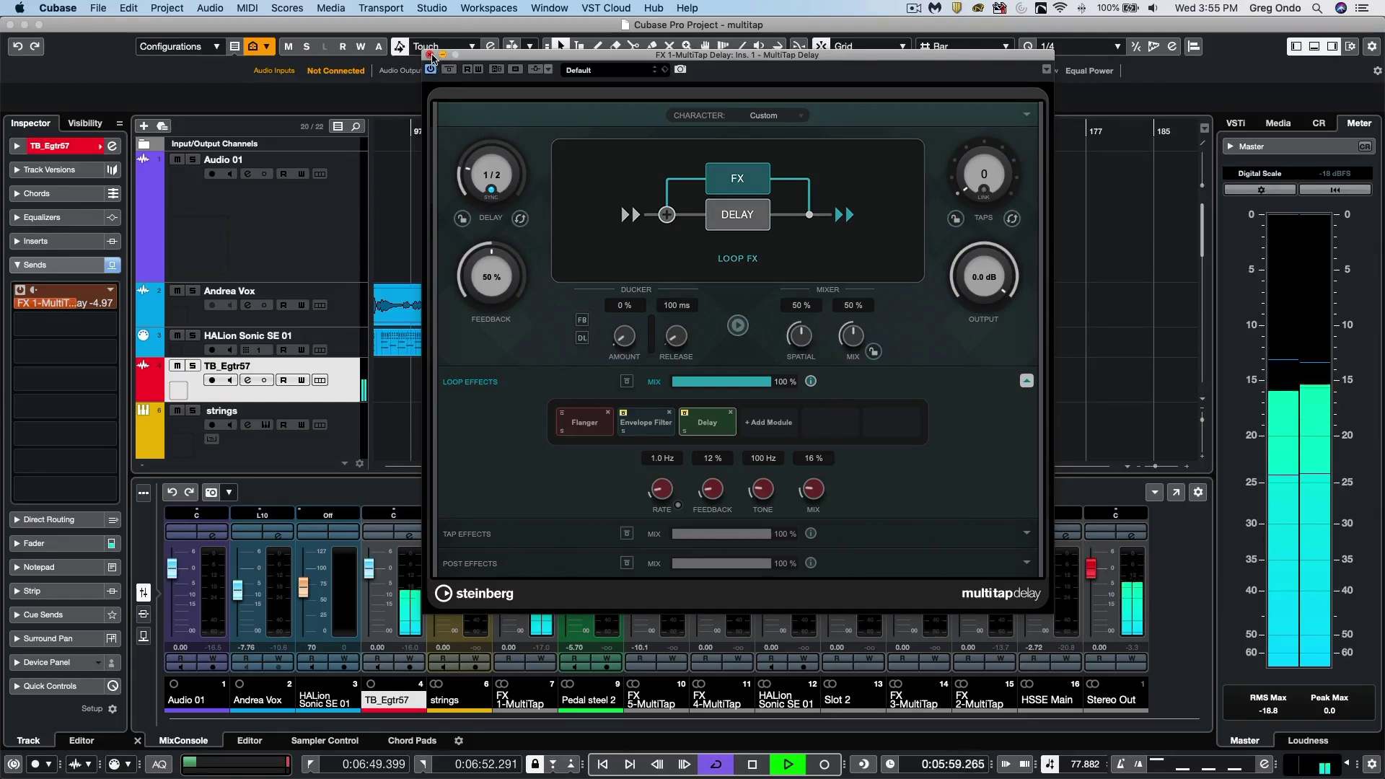
key("space")
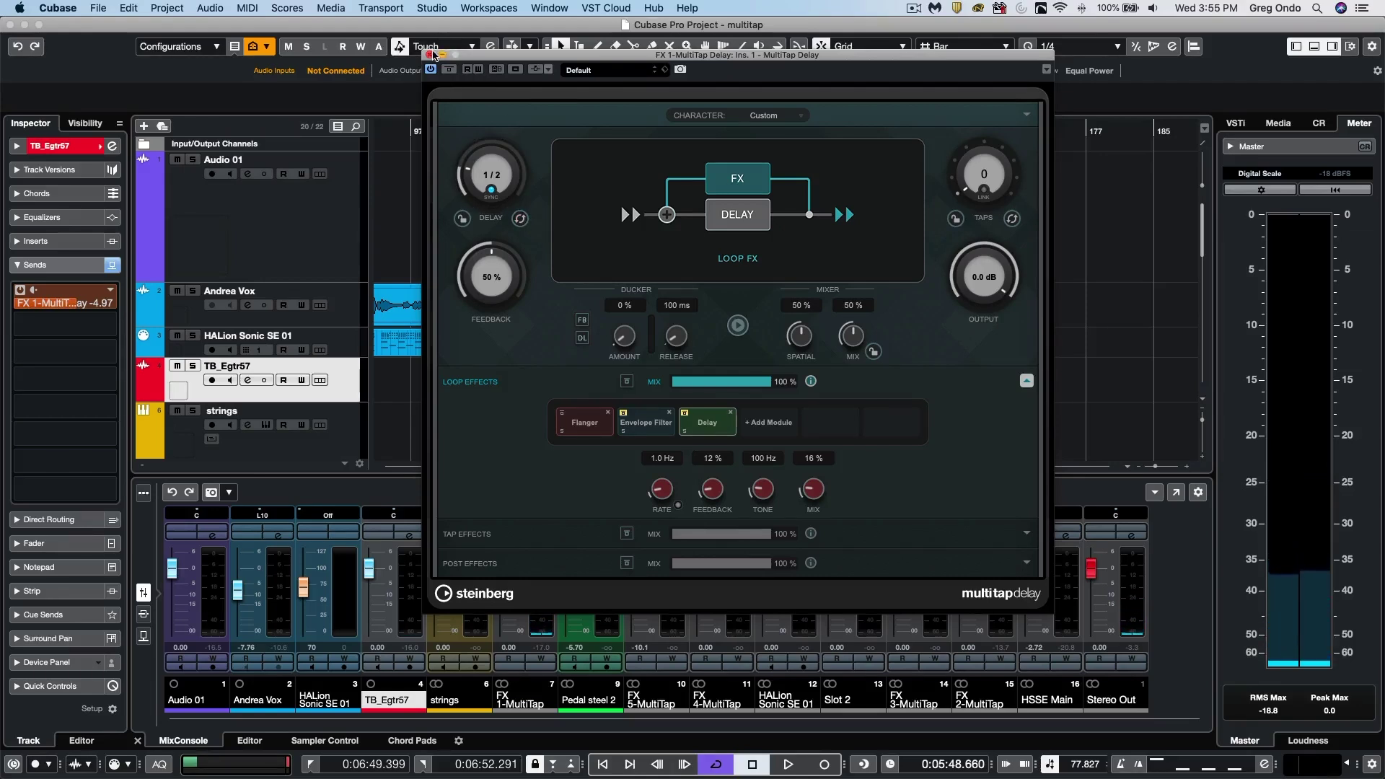
key("super+w")
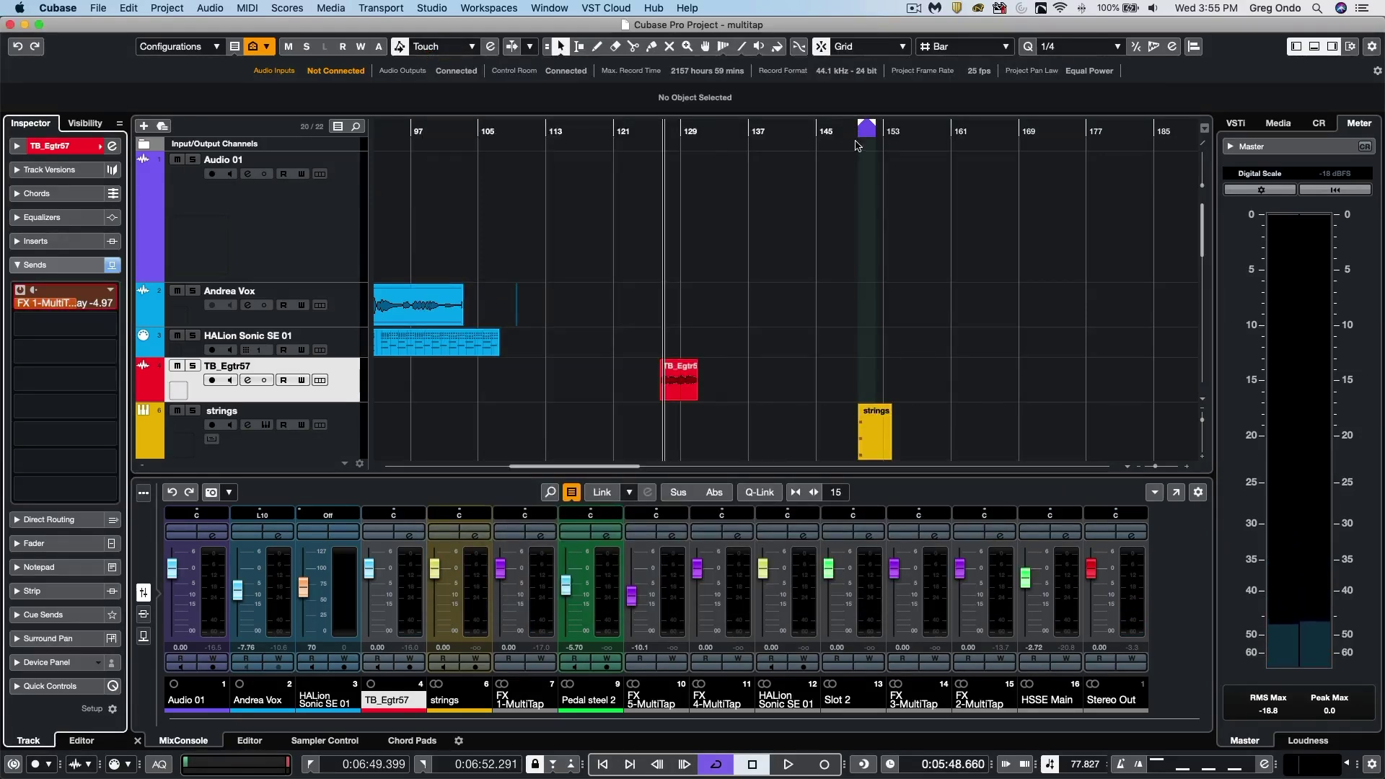
Move the playhead to bar 151, select the strings track and open its FX 4 MultiTap Delay send.
left_click(857, 145)
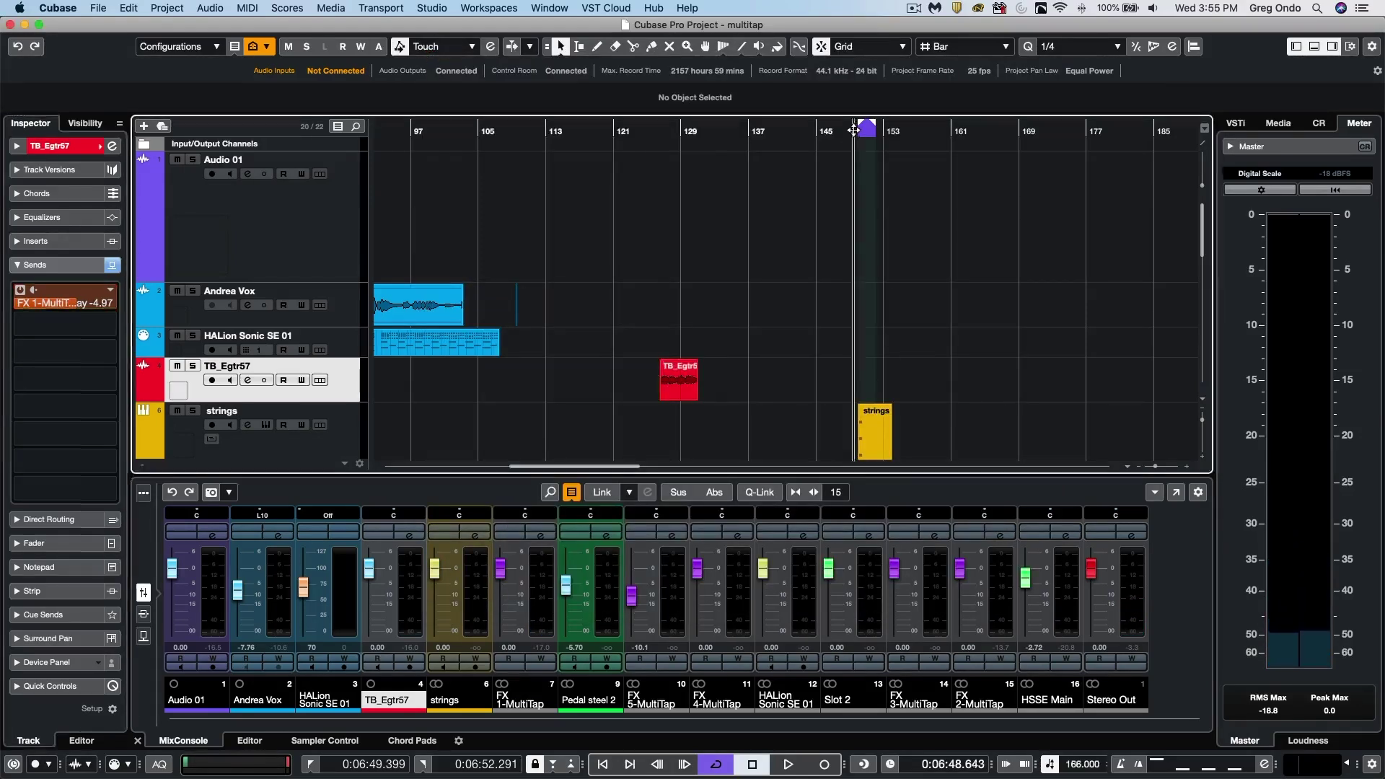
left_click(342, 455)
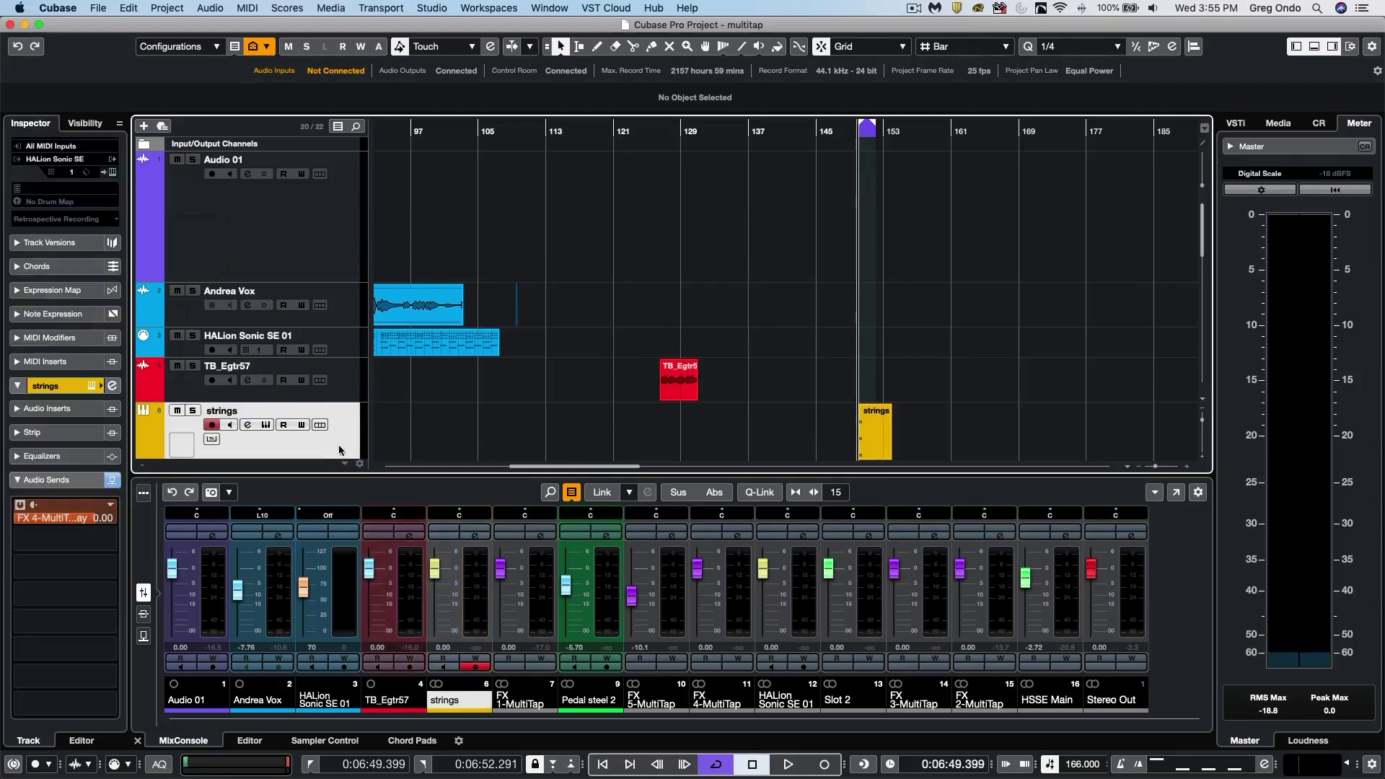
left_click(62, 517)
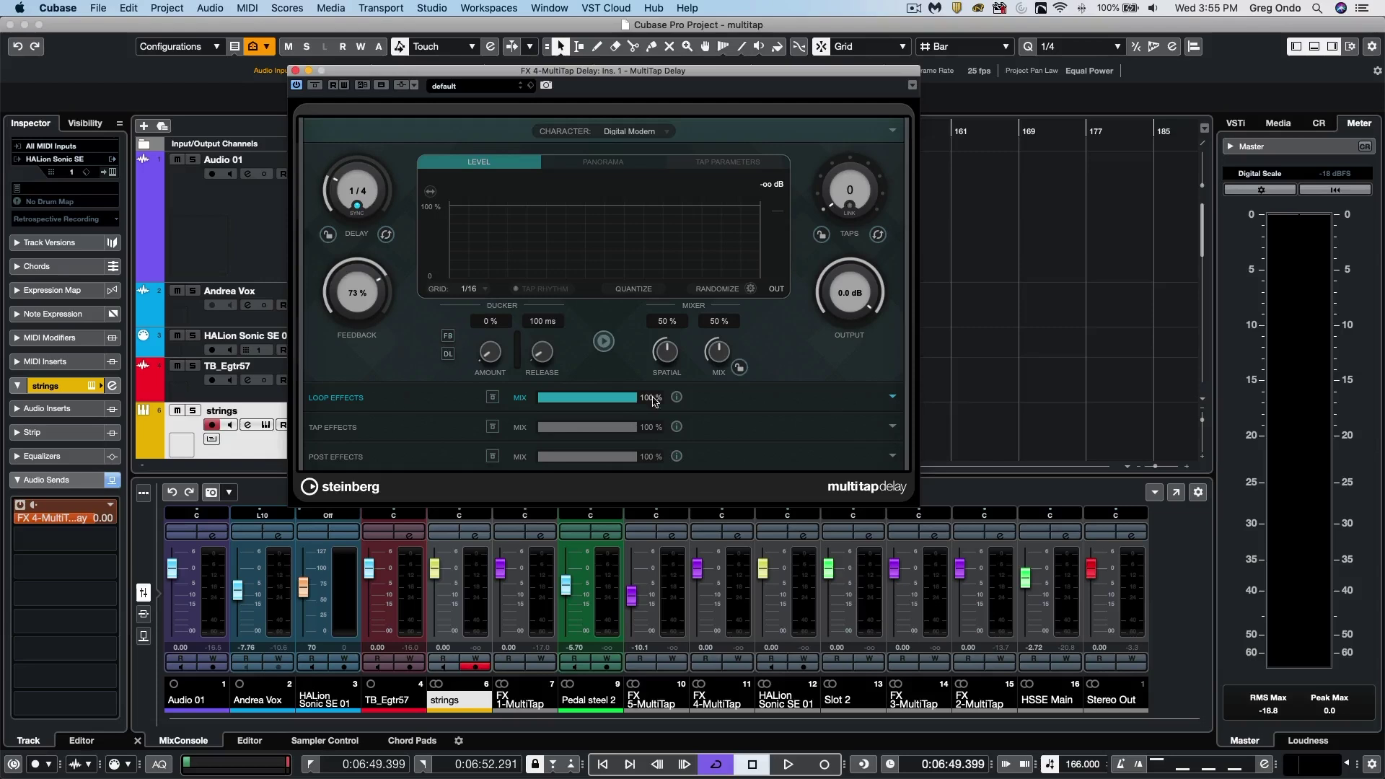
Expand the loop effects modules, show the On-Screen Keyboard with Alt+K, and refocus the delay window.
left_click(893, 396)
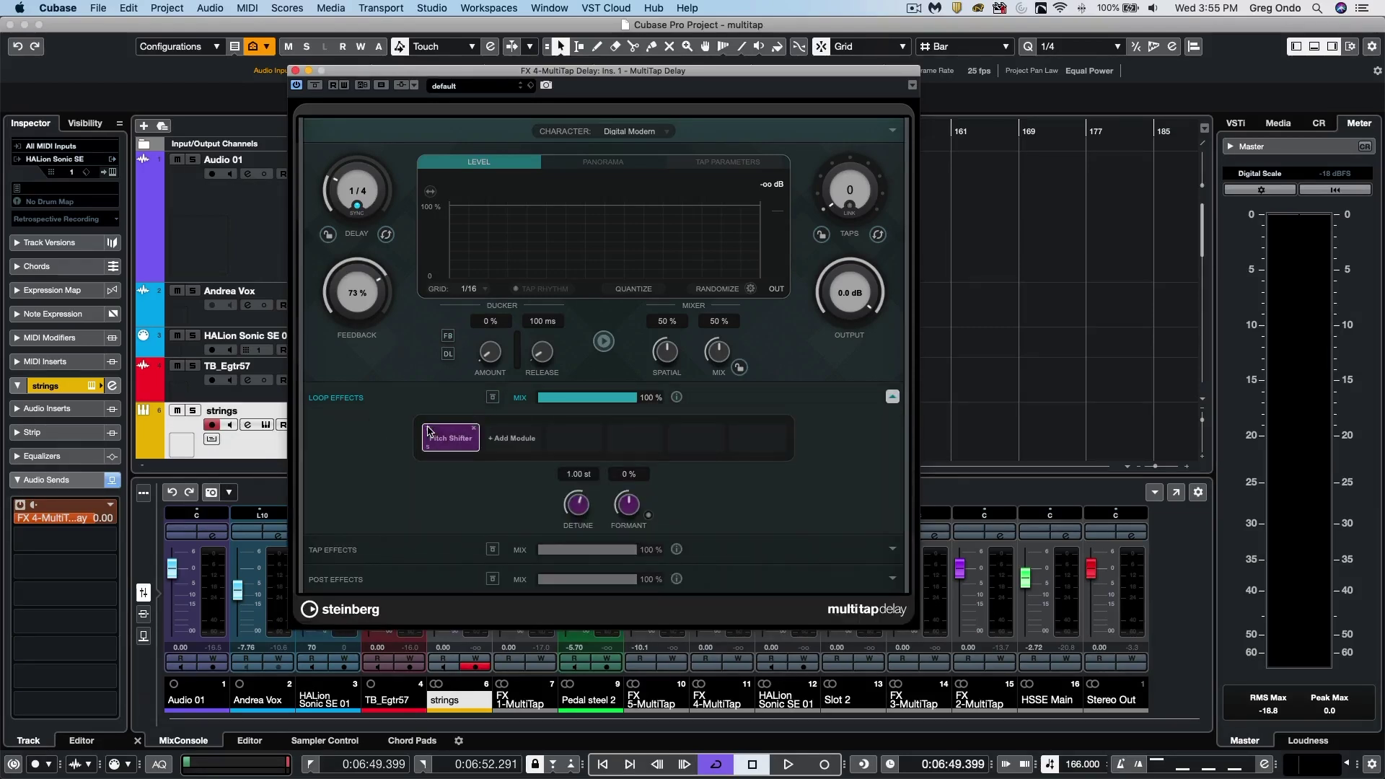
key("alt+k")
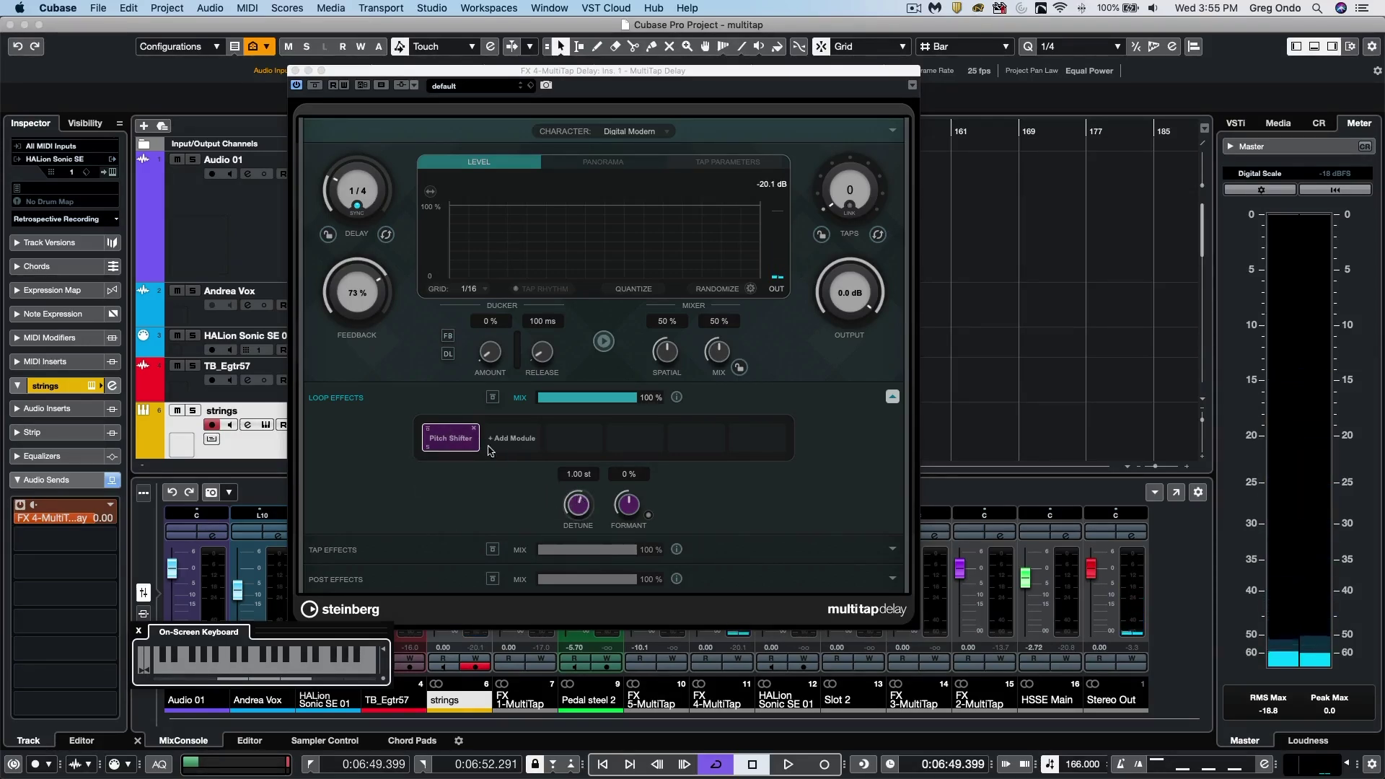
left_click(428, 432)
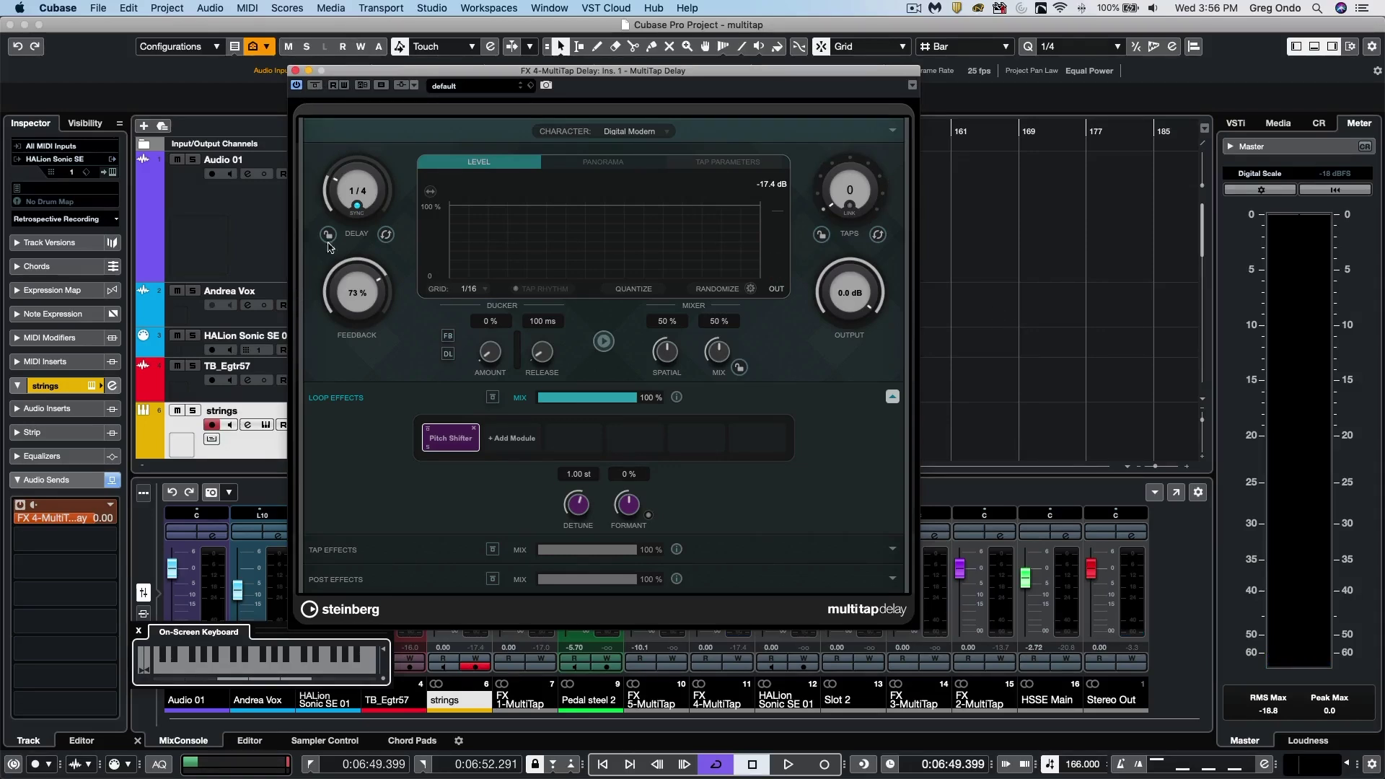
Set the delay time to 2/1, bypass the Pitch Shifter and collapse Loop Effects.
left_click(340, 185)
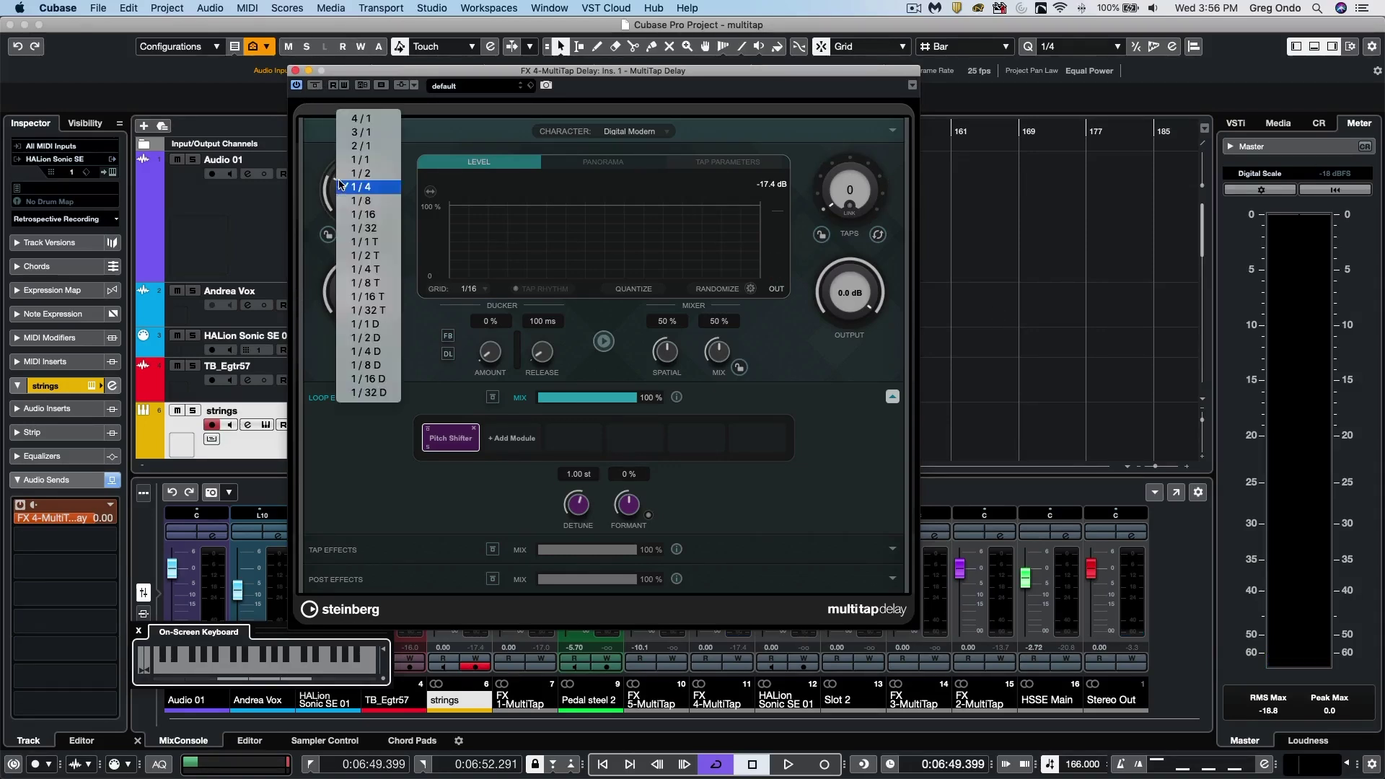
left_click(376, 146)
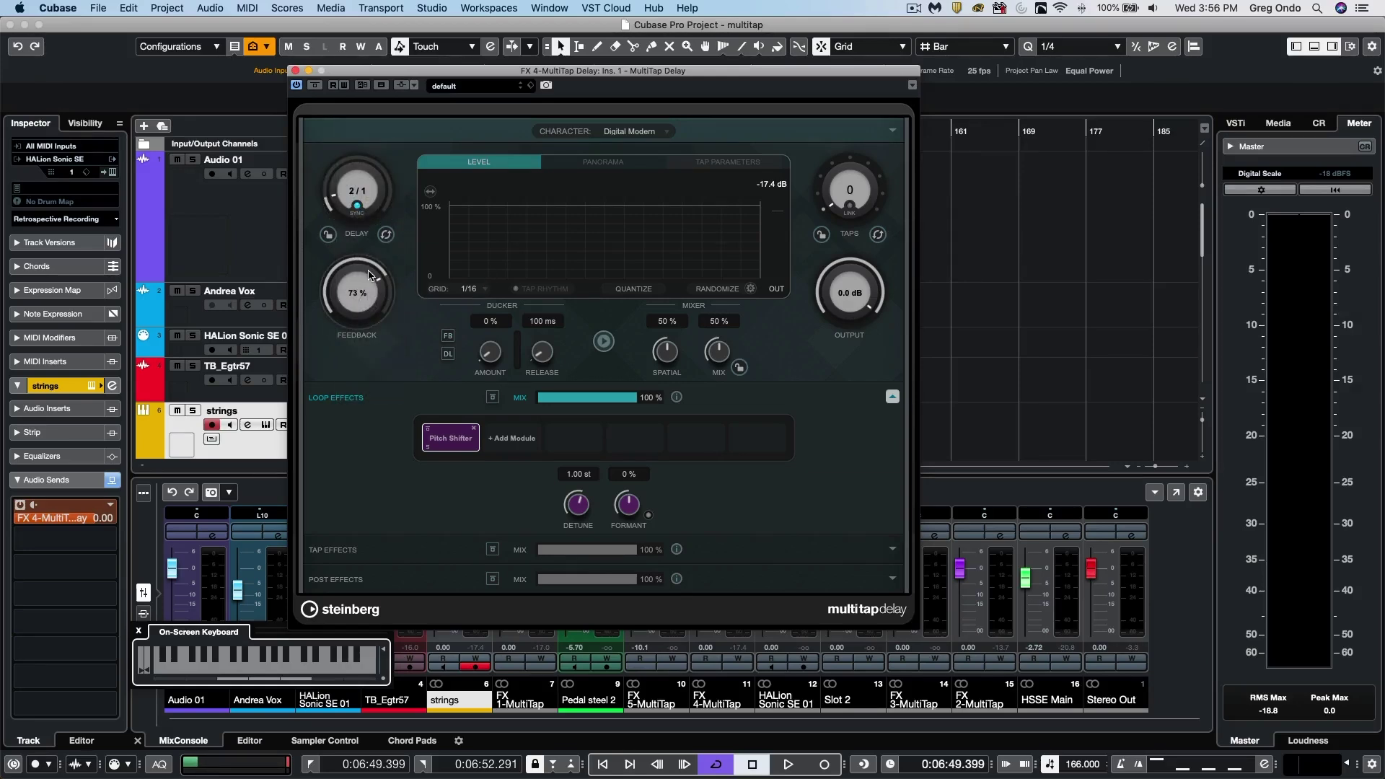
left_click(428, 429)
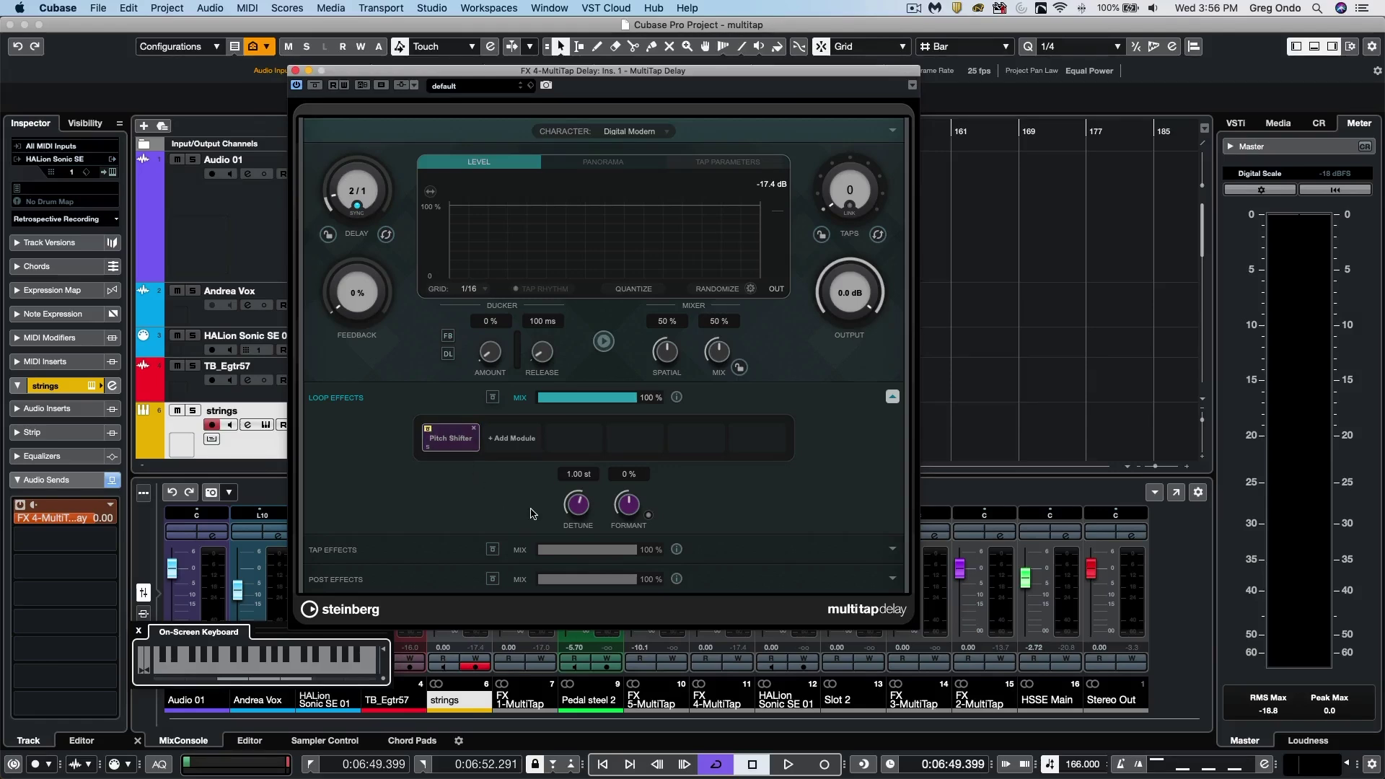
left_click(892, 396)
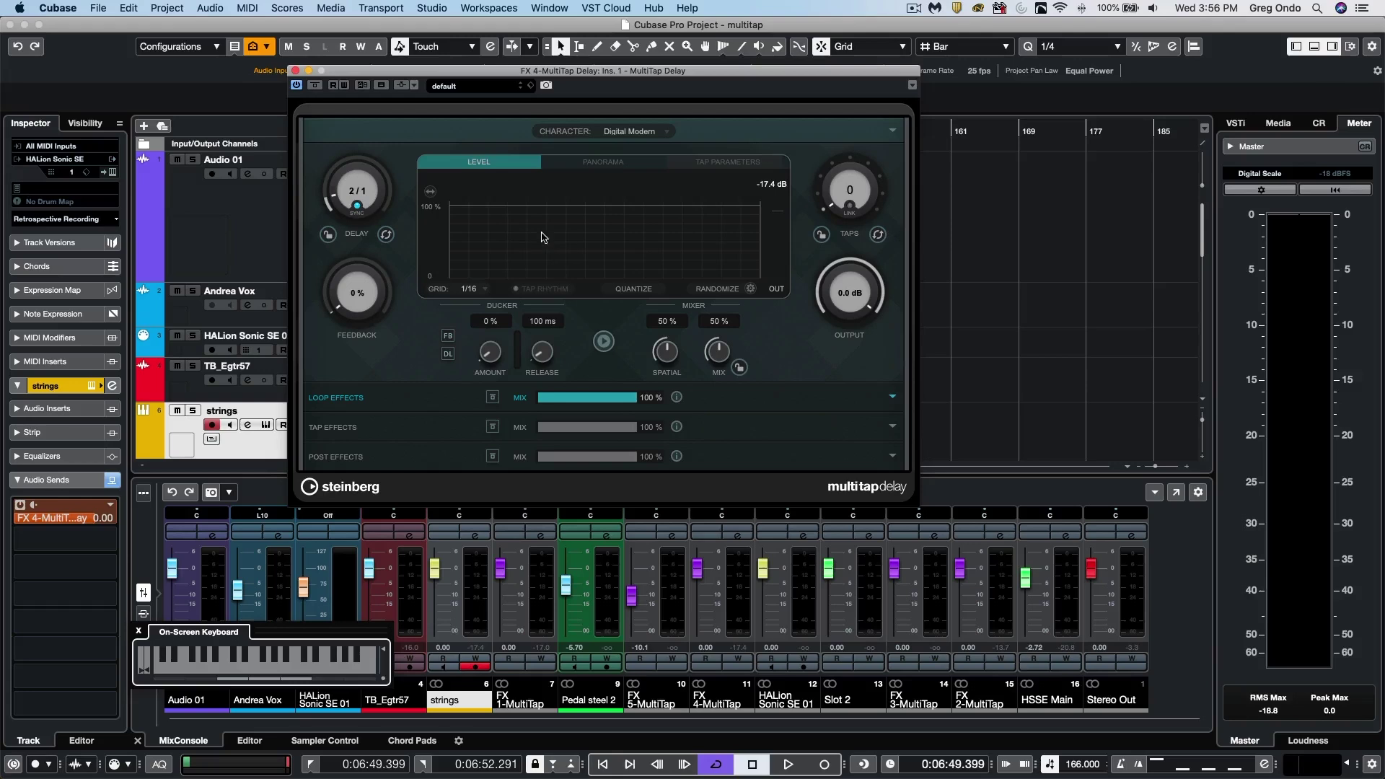
Add four taps in the Level graph and audition them with the test sound.
left_click(502, 200)
left_click(540, 201)
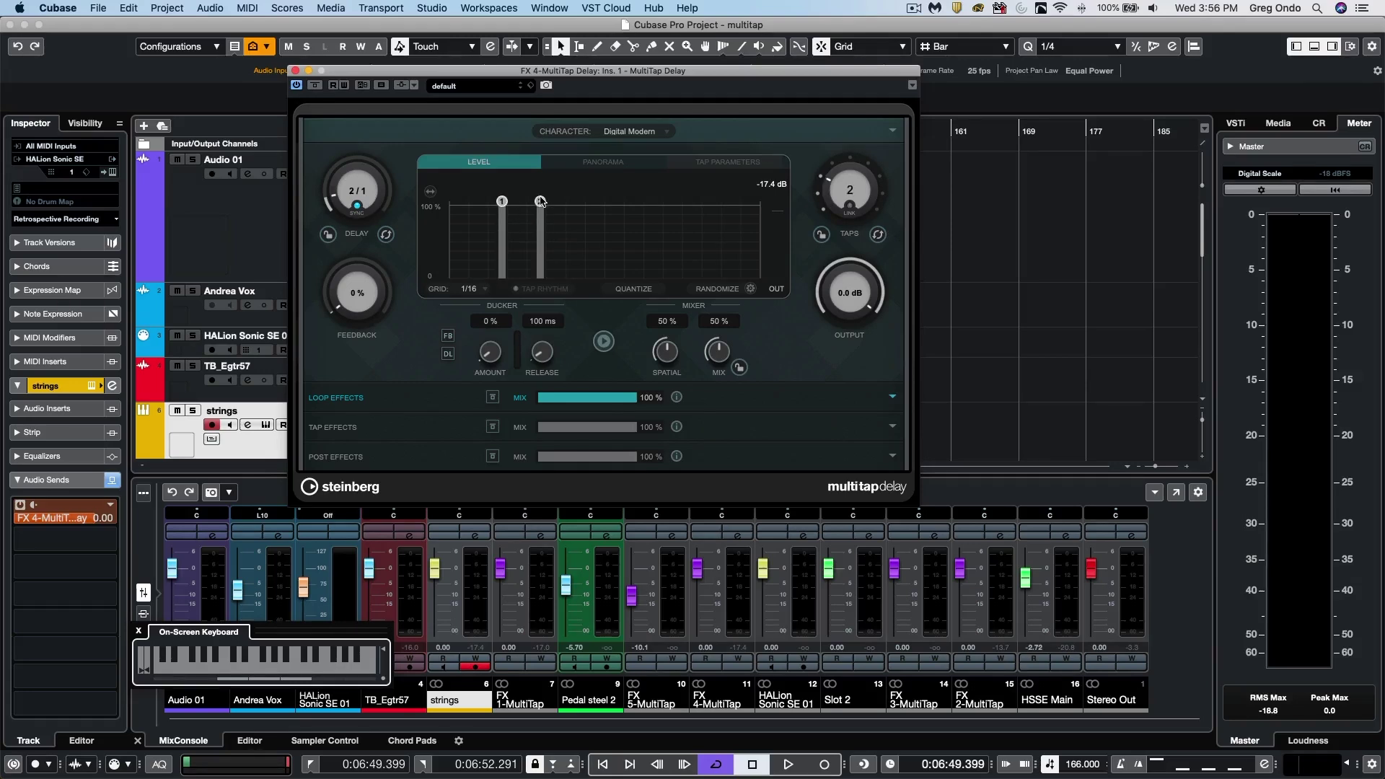
left_click(648, 201)
left_click(696, 201)
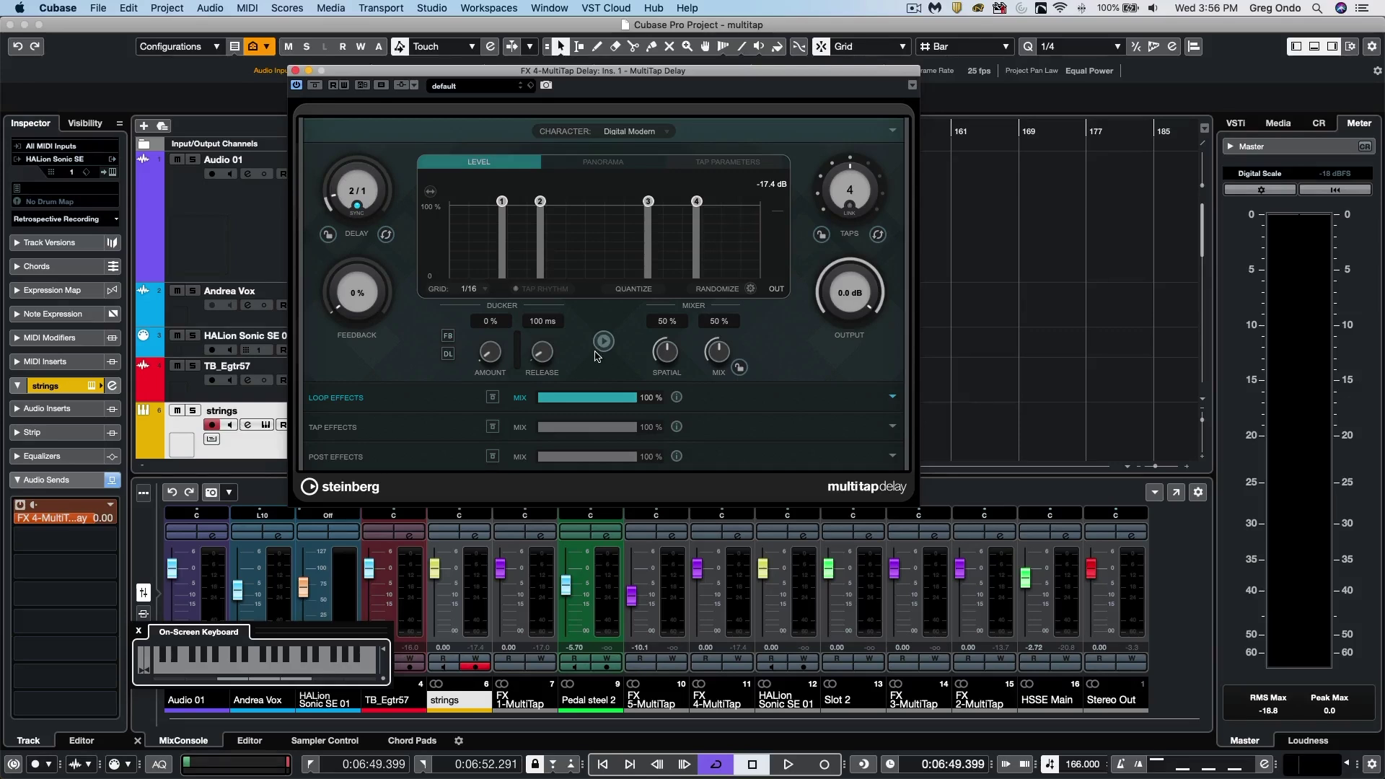
left_click(603, 341)
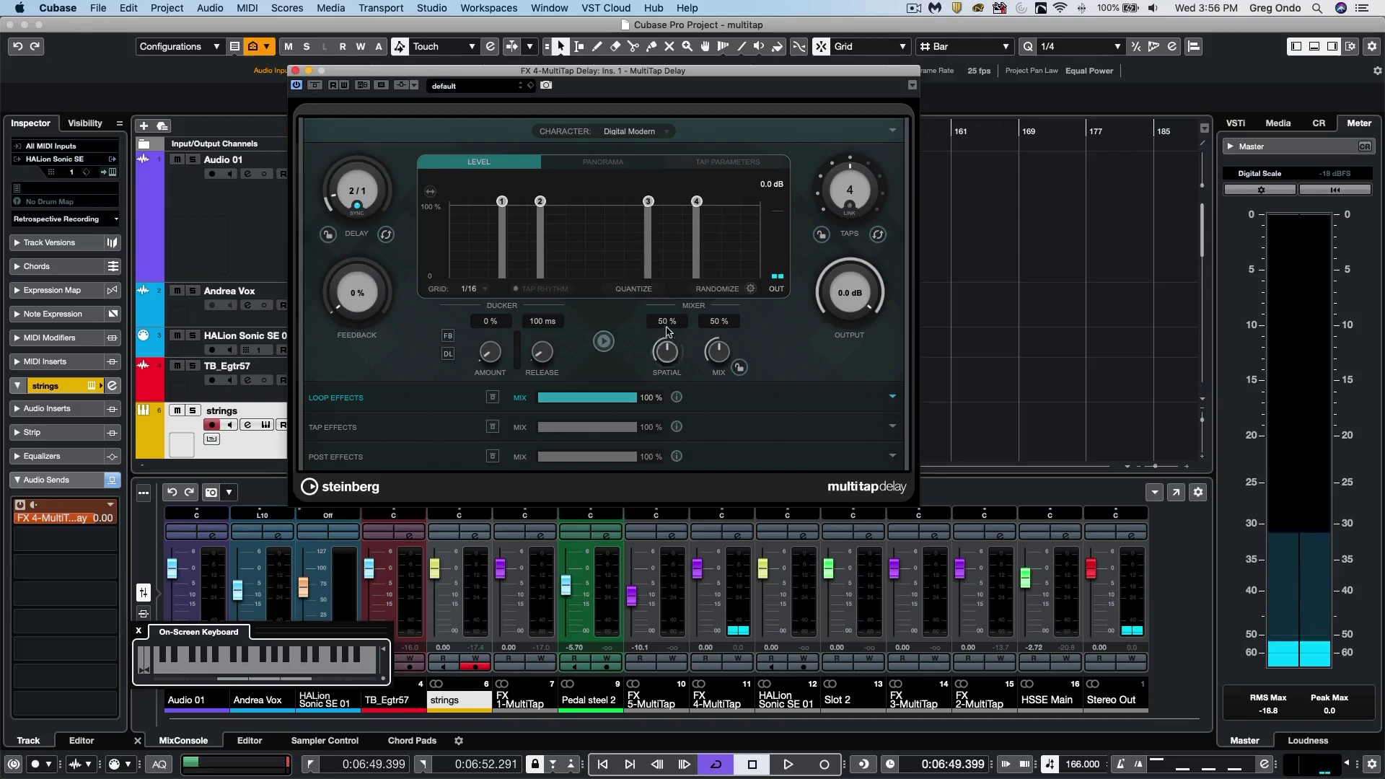
Keep the grid at 1/16 and delete all four existing taps.
left_click(479, 290)
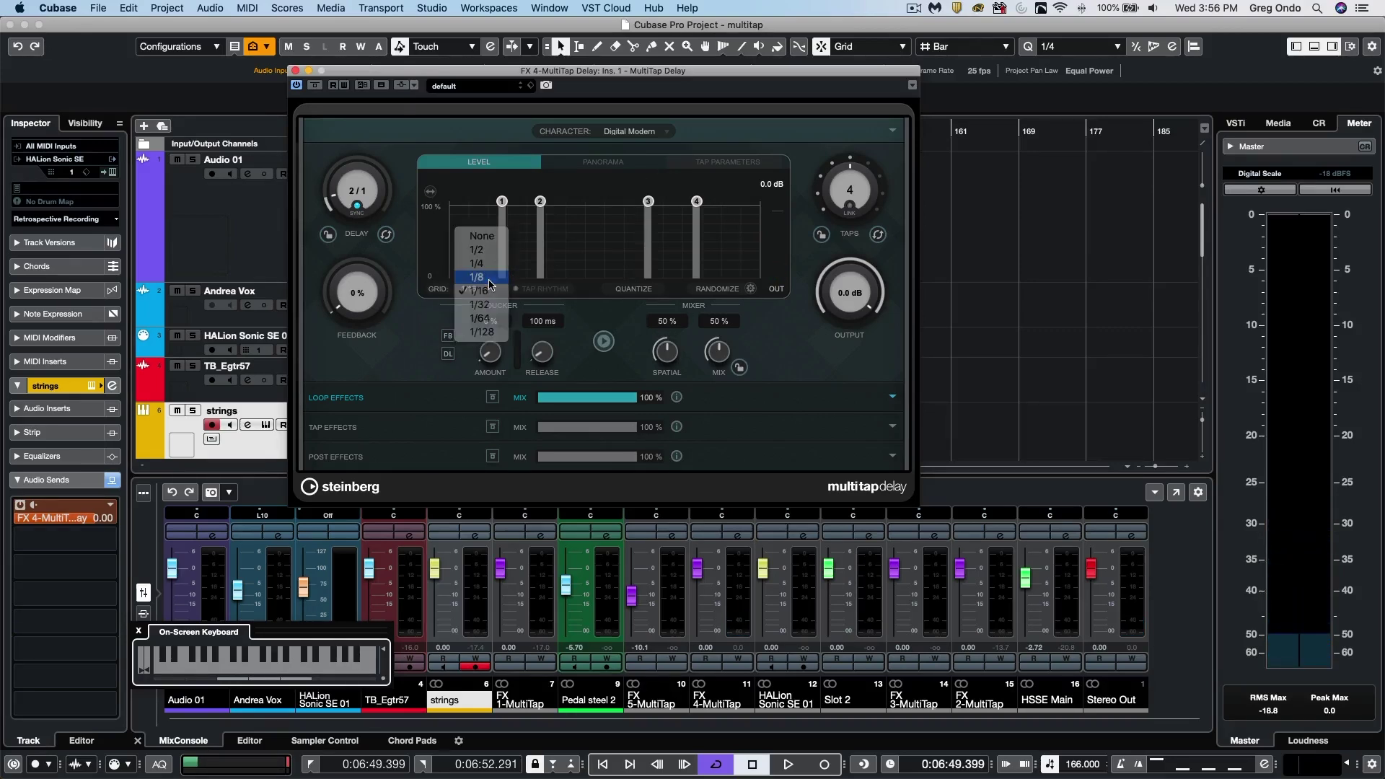
left_click(489, 280)
left_click(470, 288)
left_click(479, 291)
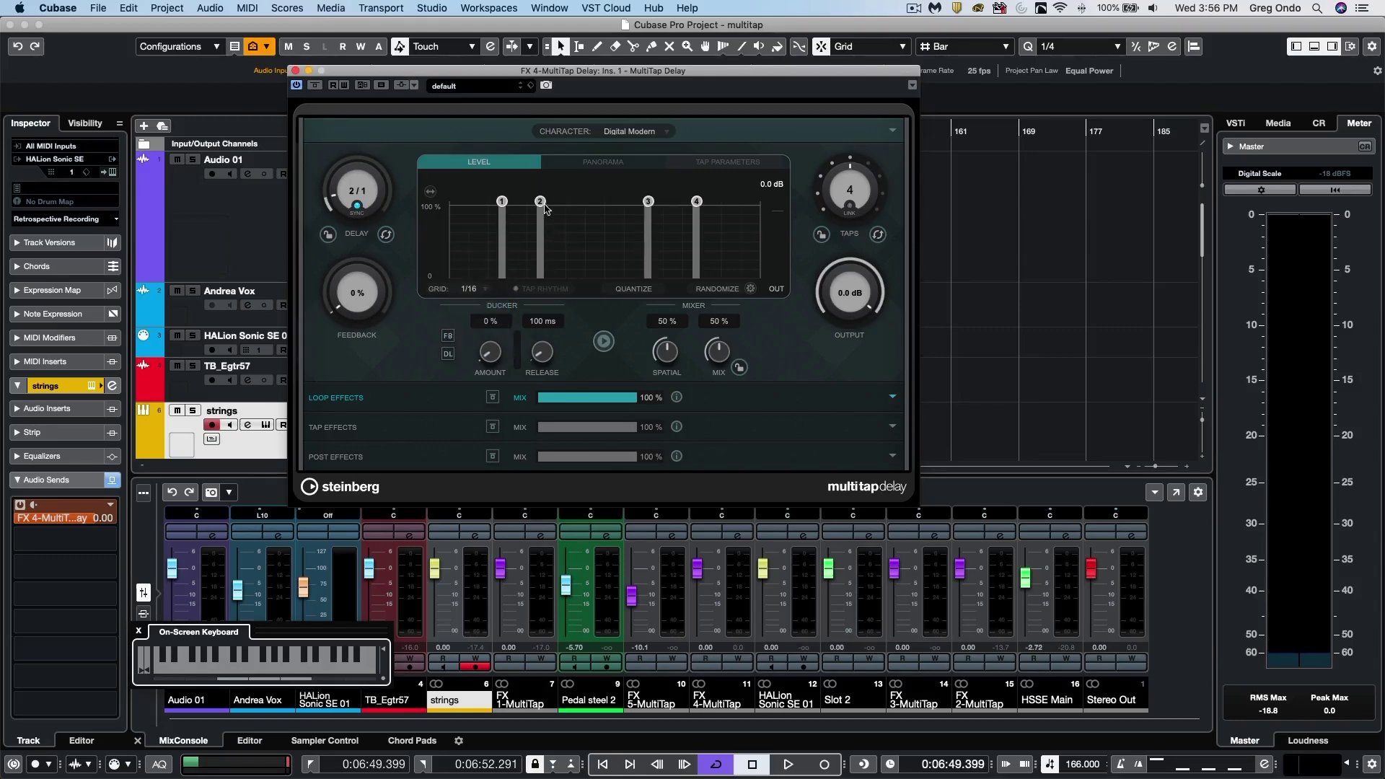
double_click(541, 202)
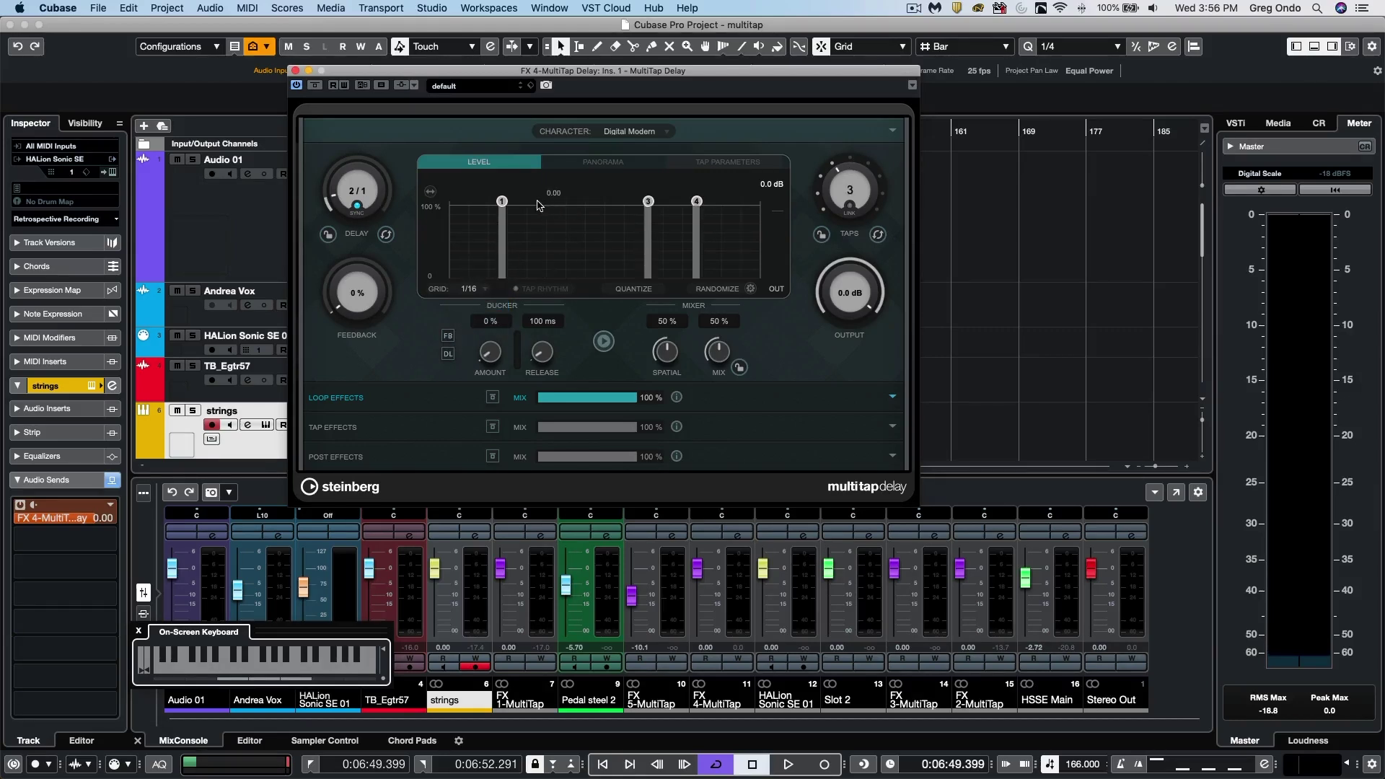
double_click(503, 201)
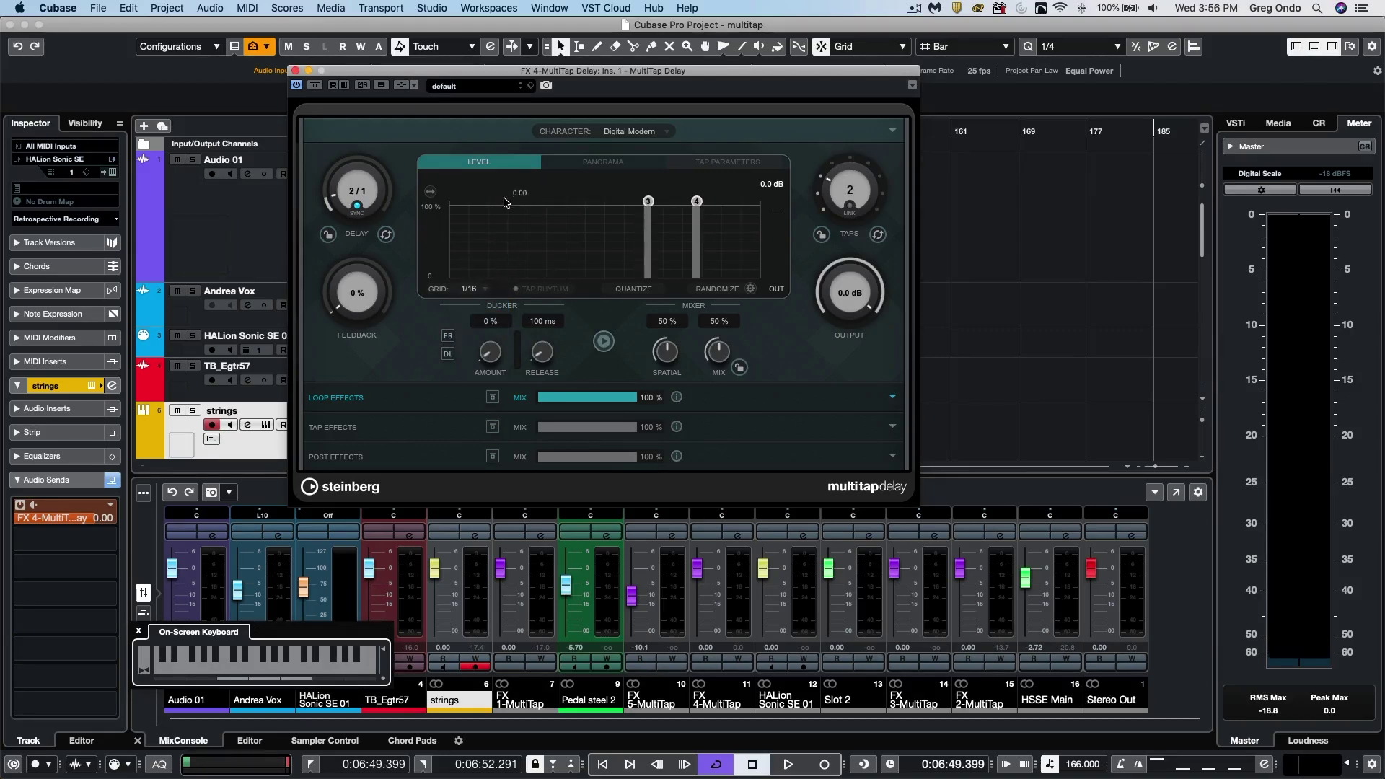
double_click(648, 202)
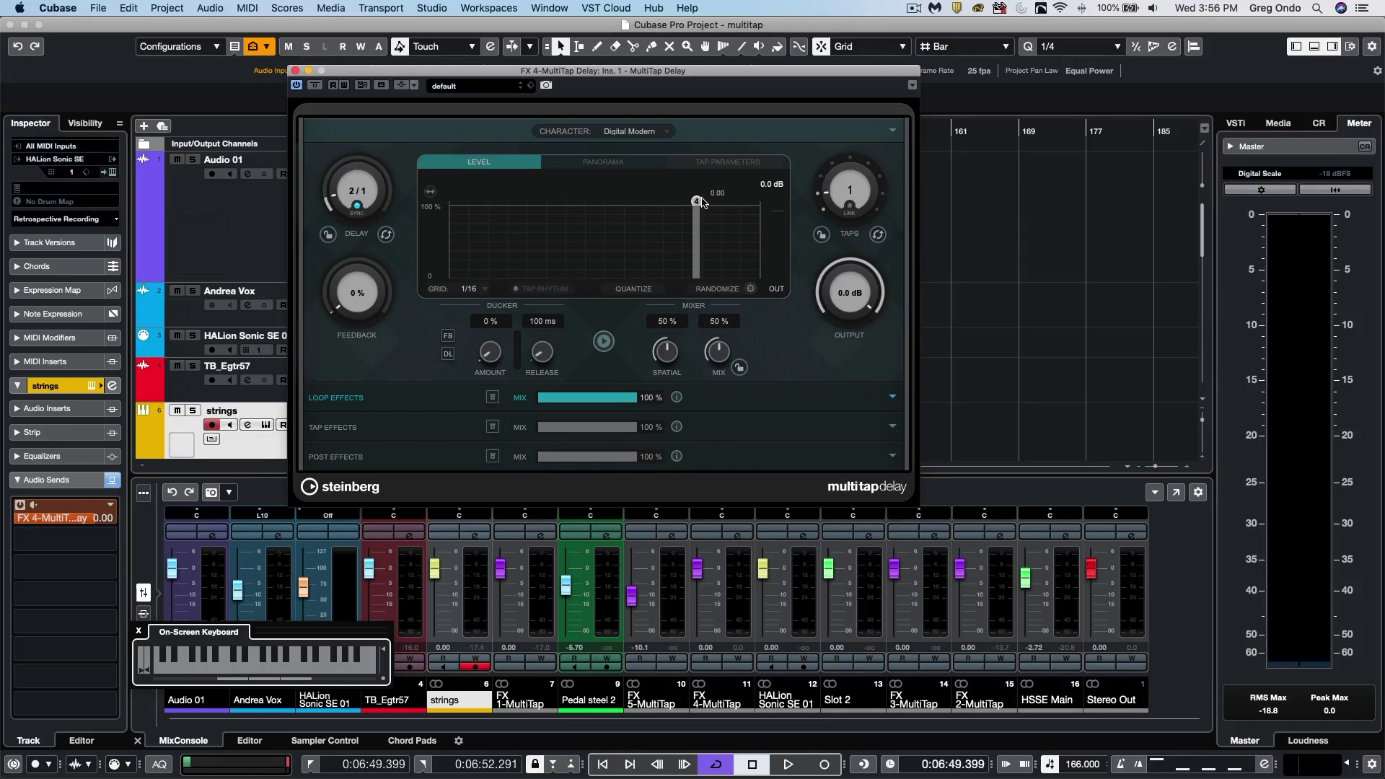
double_click(697, 201)
Raise TAPS to 8 and spread taps 4–8 rightward across the graph.
left_click_drag(837, 204, 848, 156)
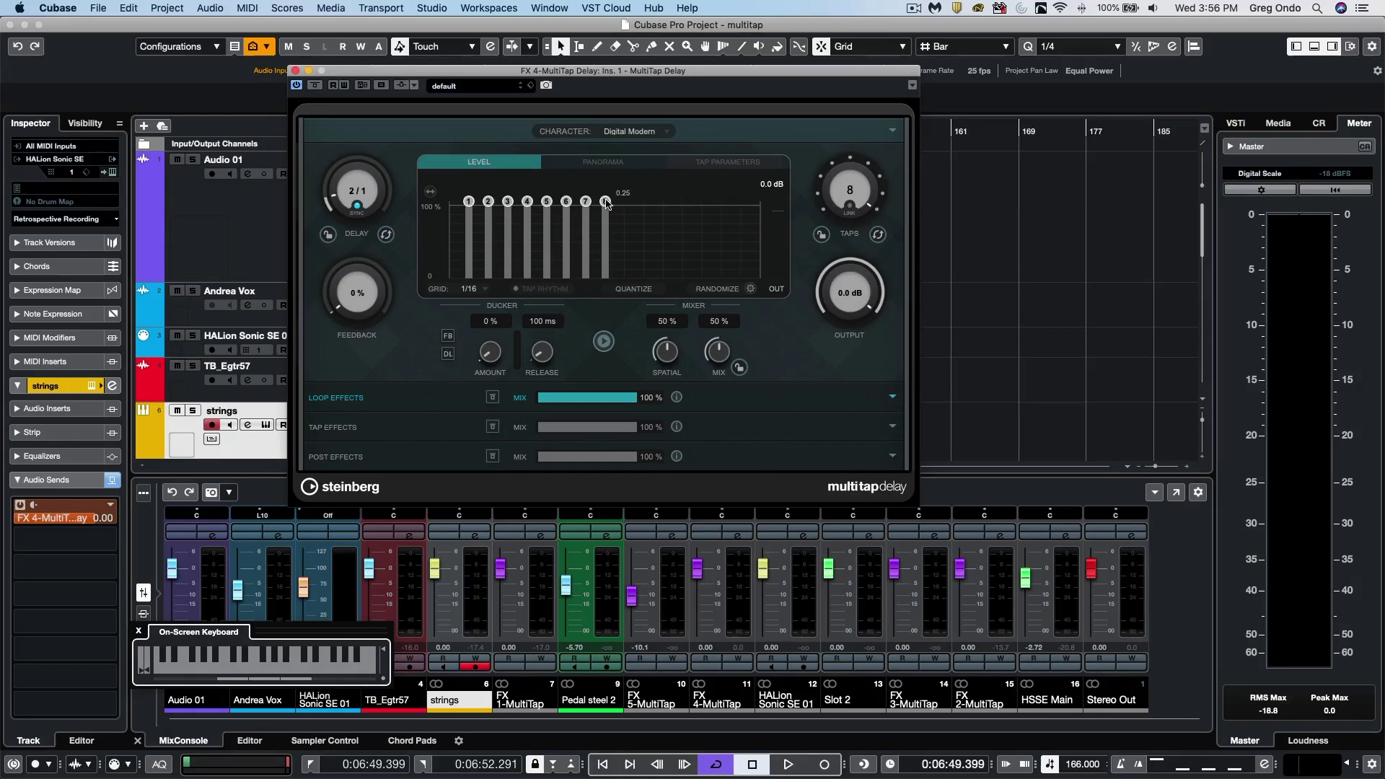
left_click_drag(608, 203, 724, 201)
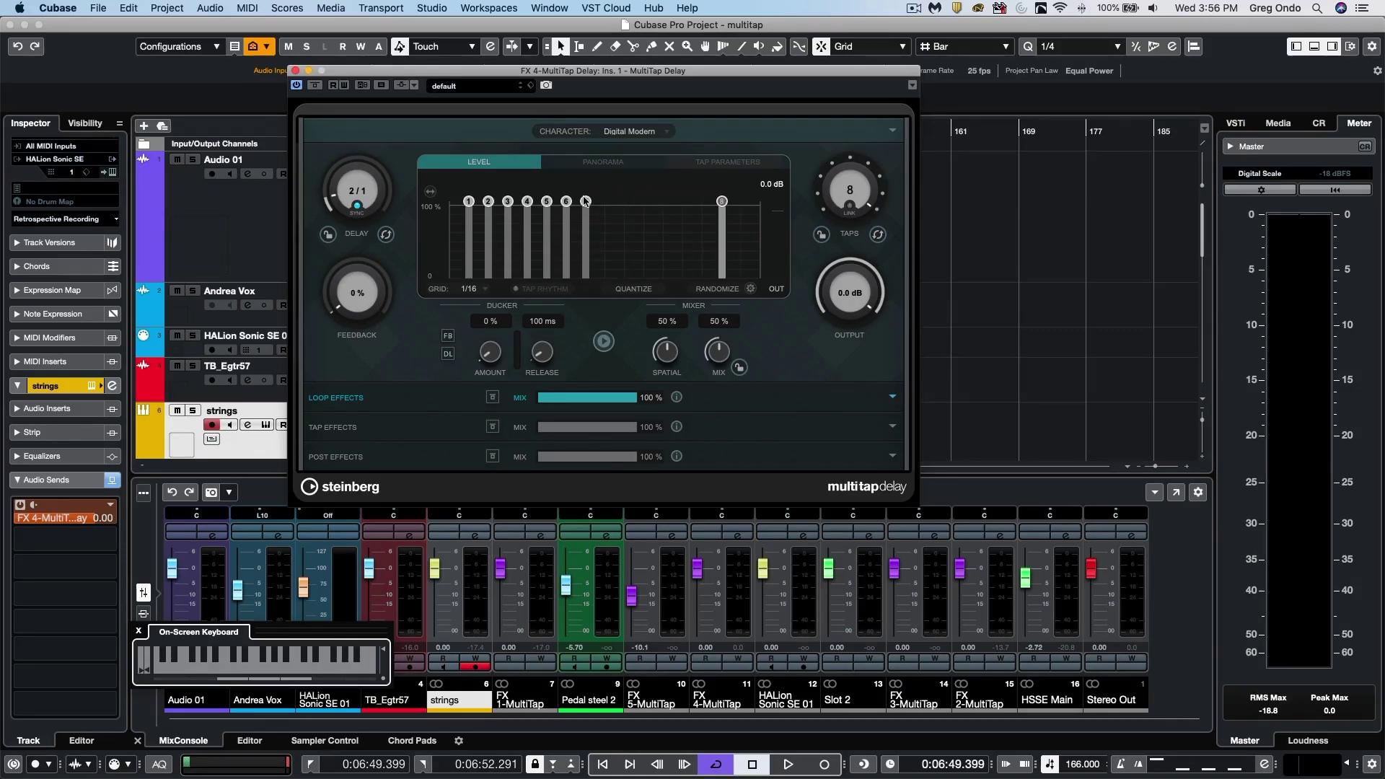
left_click_drag(585, 202, 701, 195)
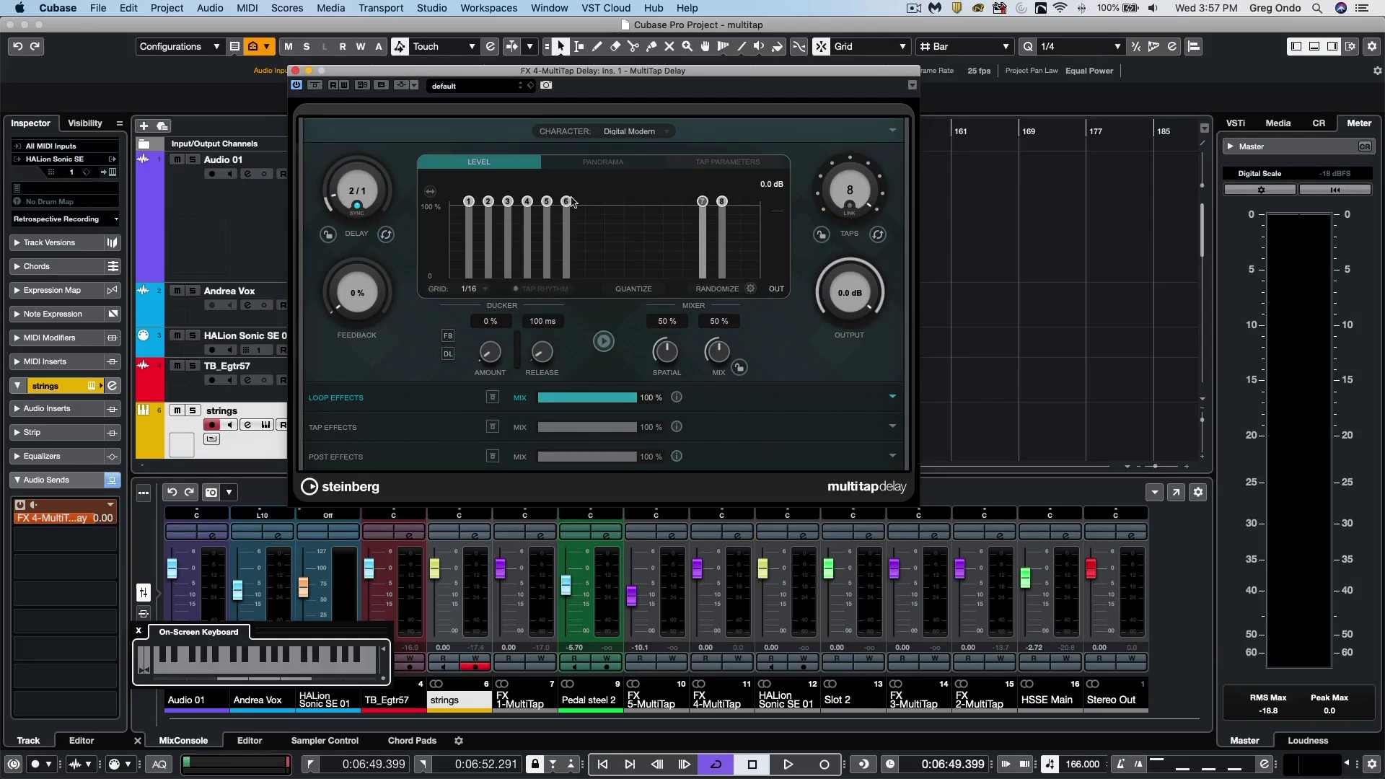
left_click_drag(570, 202, 662, 202)
left_click_drag(544, 200, 648, 203)
mouse_move(532, 201)
left_mouse_down()
mouse_move(573, 201)
mouse_move(528, 201)
mouse_move(548, 199)
left_mouse_up()
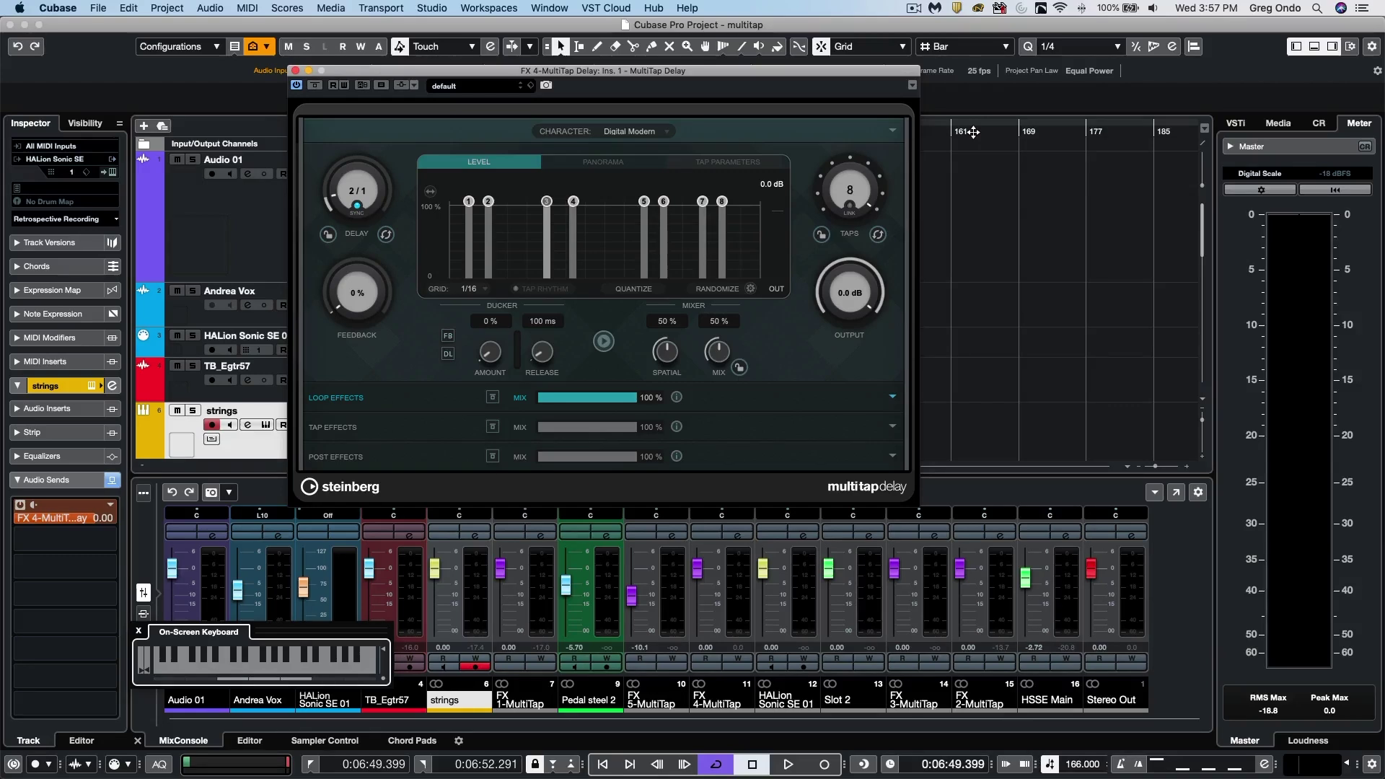
Play back the spread taps, reposition the plugin window, and stop playback.
key("space")
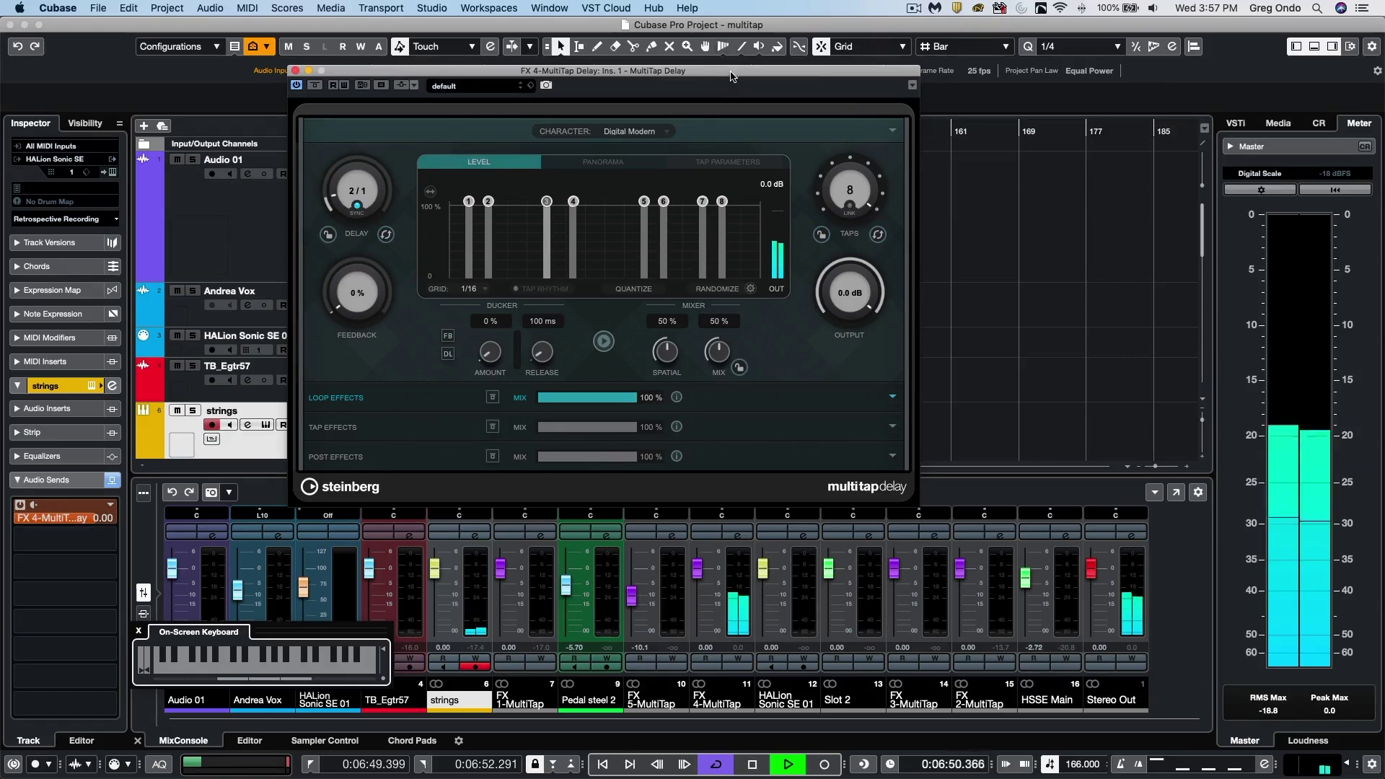
left_click_drag(735, 72, 672, 109)
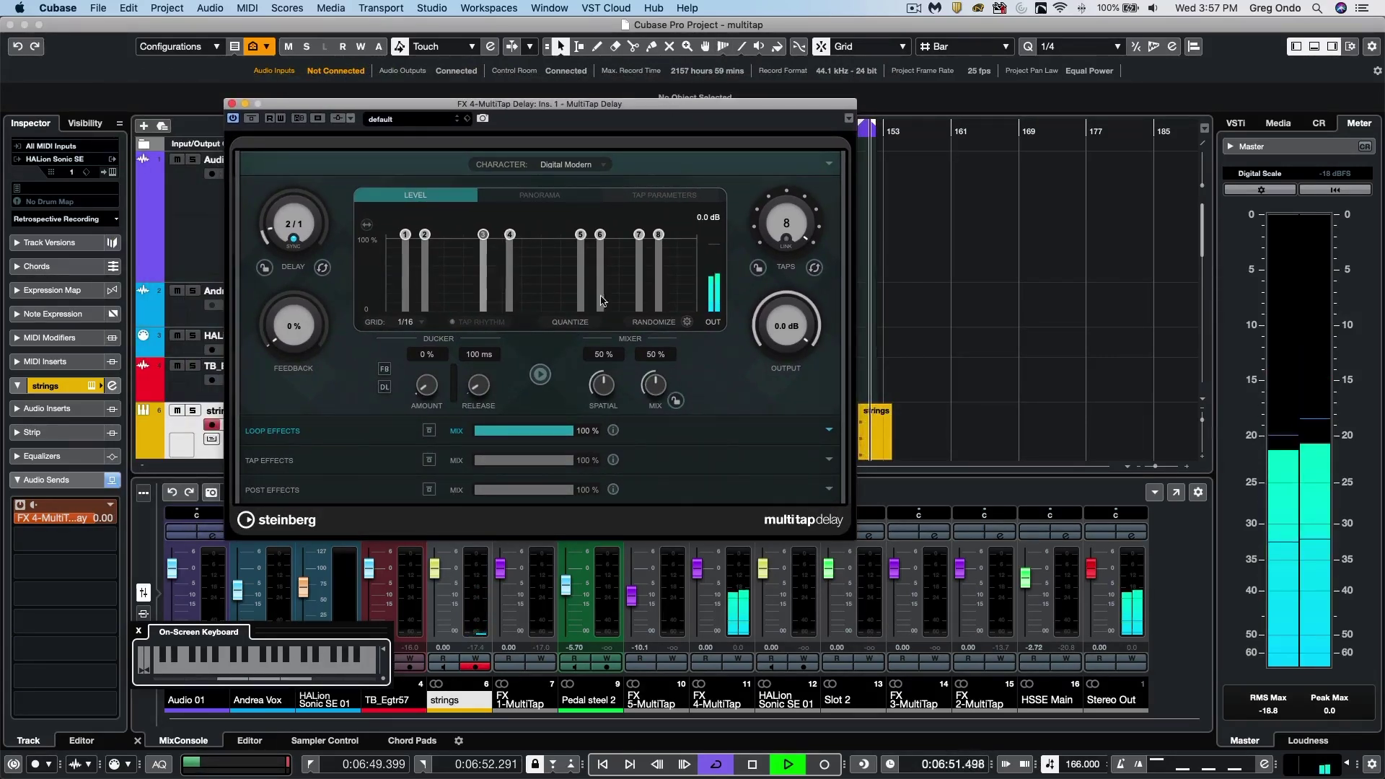
key("space")
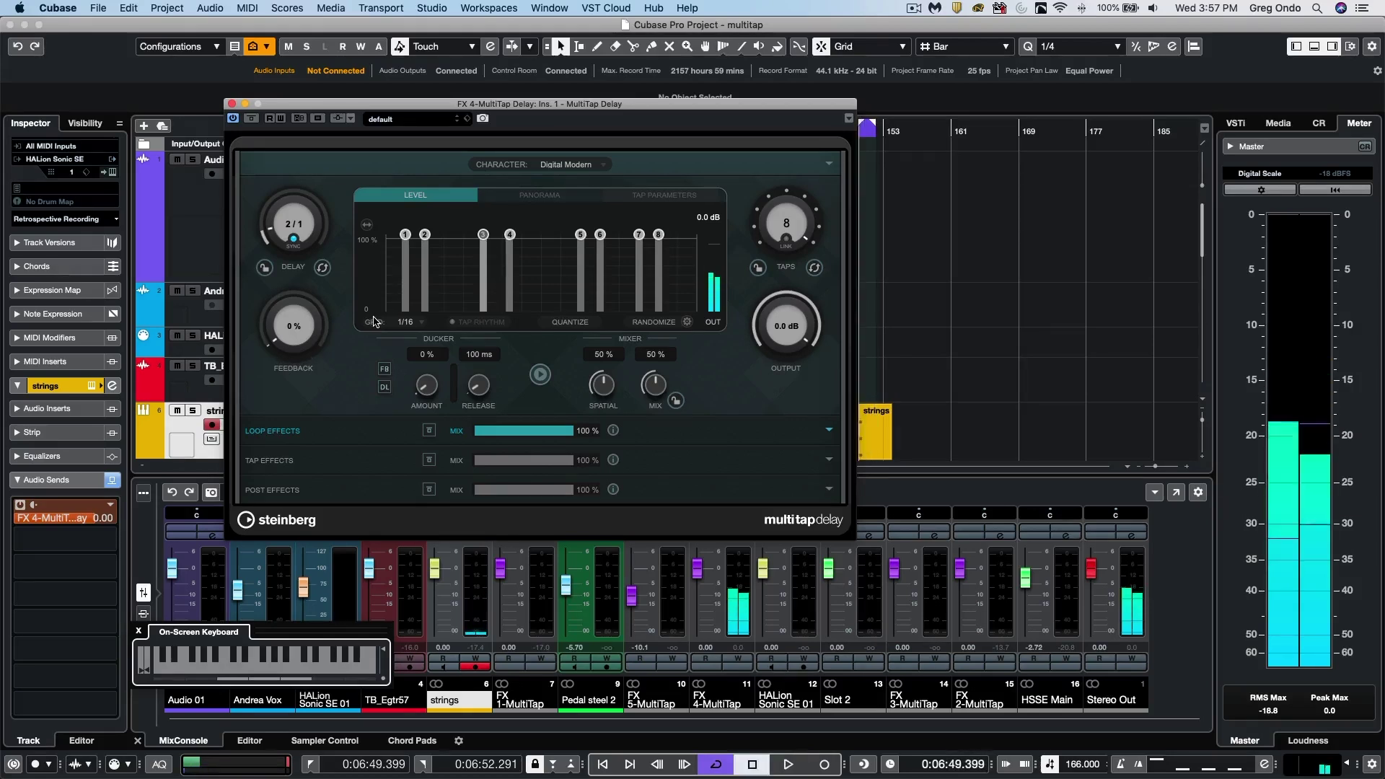
Audition the test sound, randomize the taps and open the randomize settings.
left_click(533, 372)
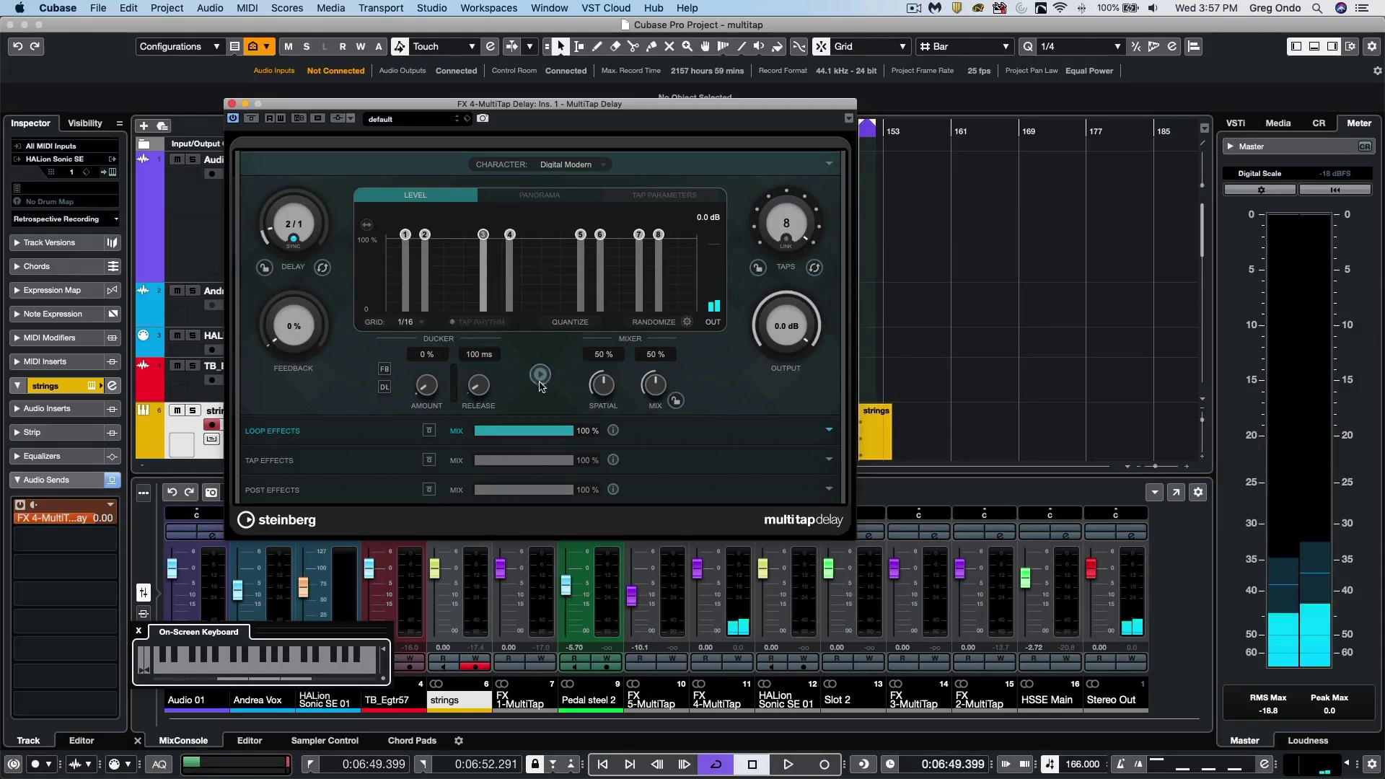
left_click(651, 323)
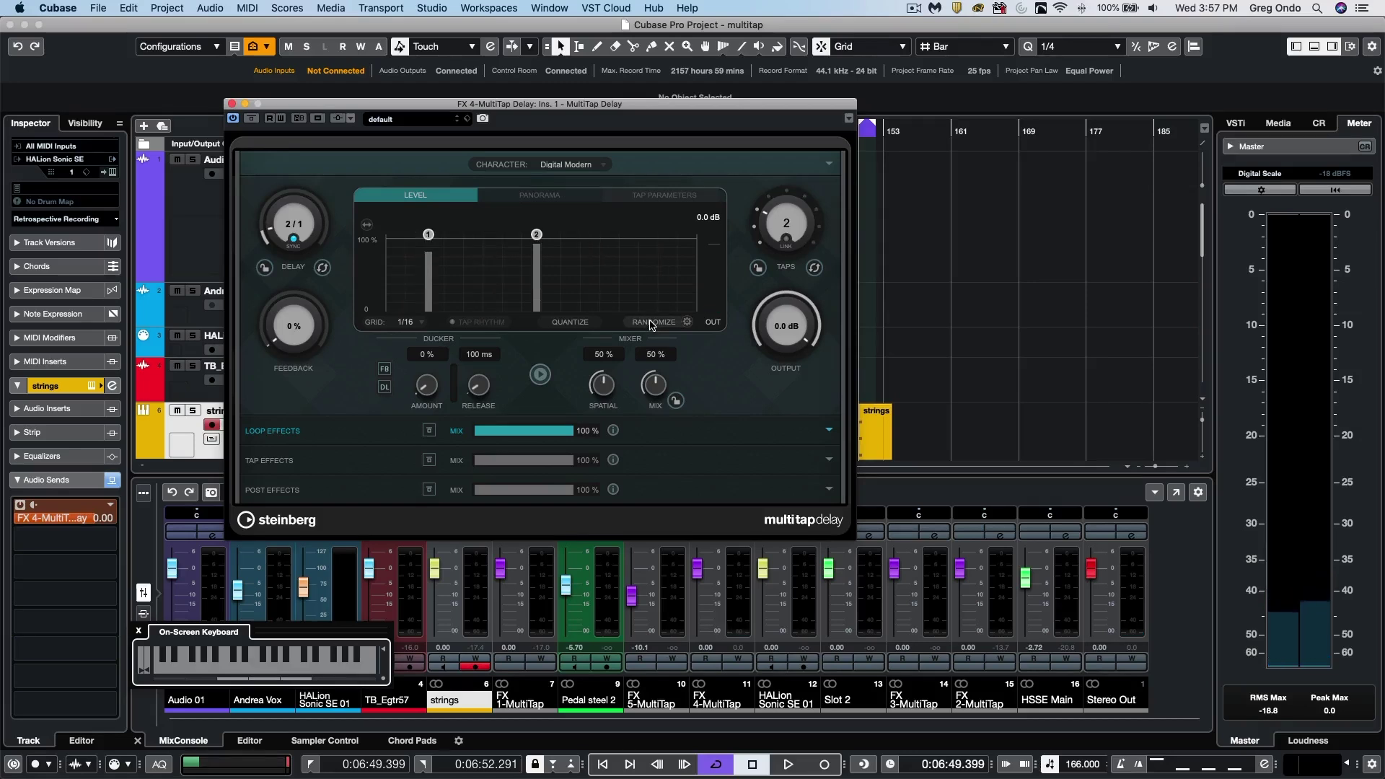
left_click(687, 322)
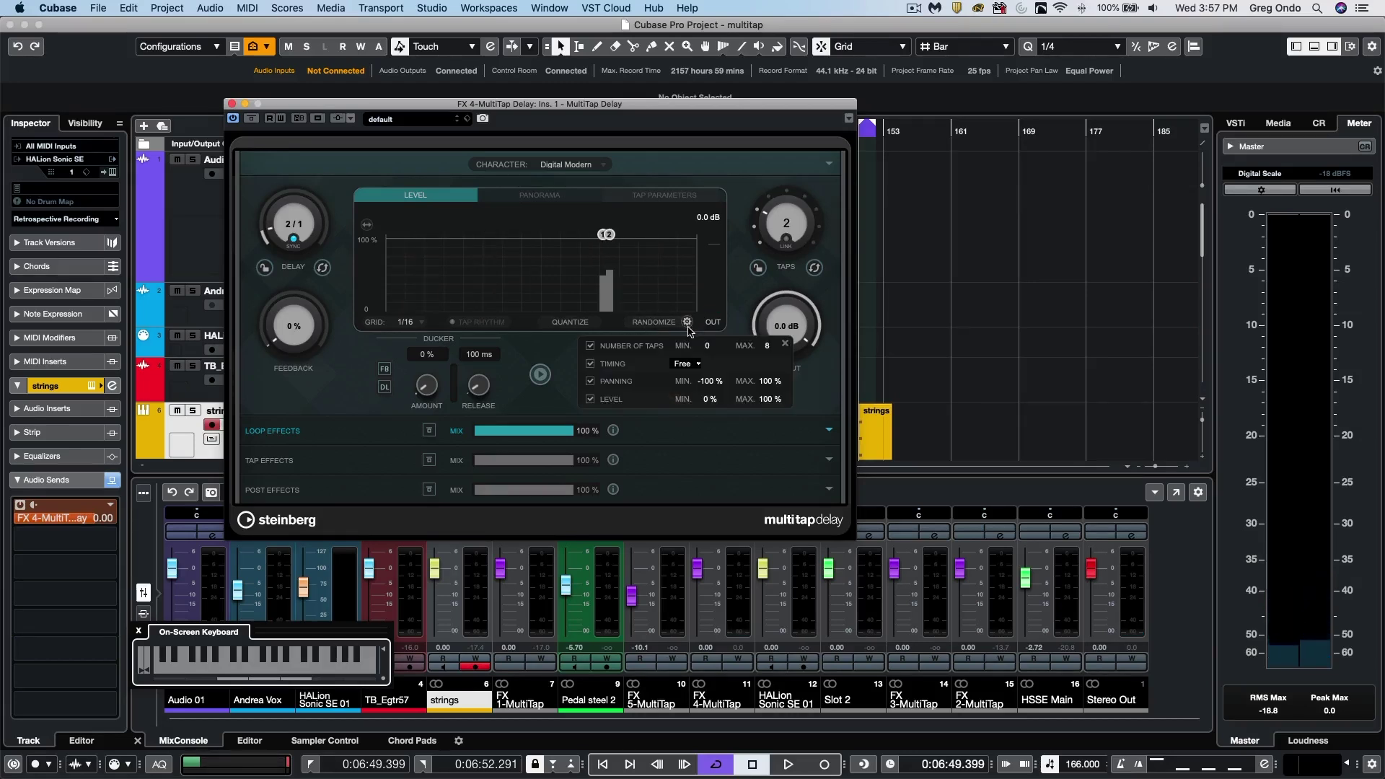
left_click(652, 323)
Randomize the taps twice more during playback, stop, and turn on Tap Rhythm.
key("space")
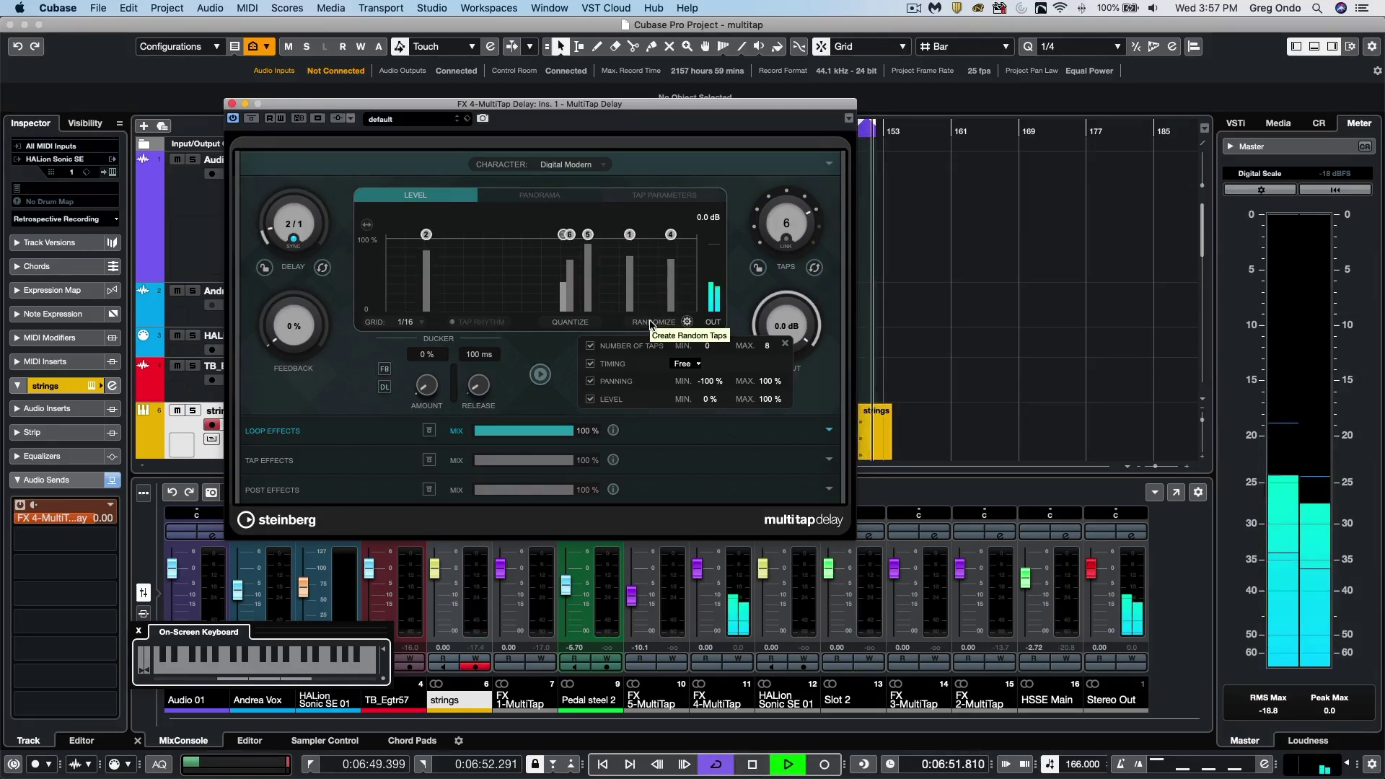
left_click(651, 322)
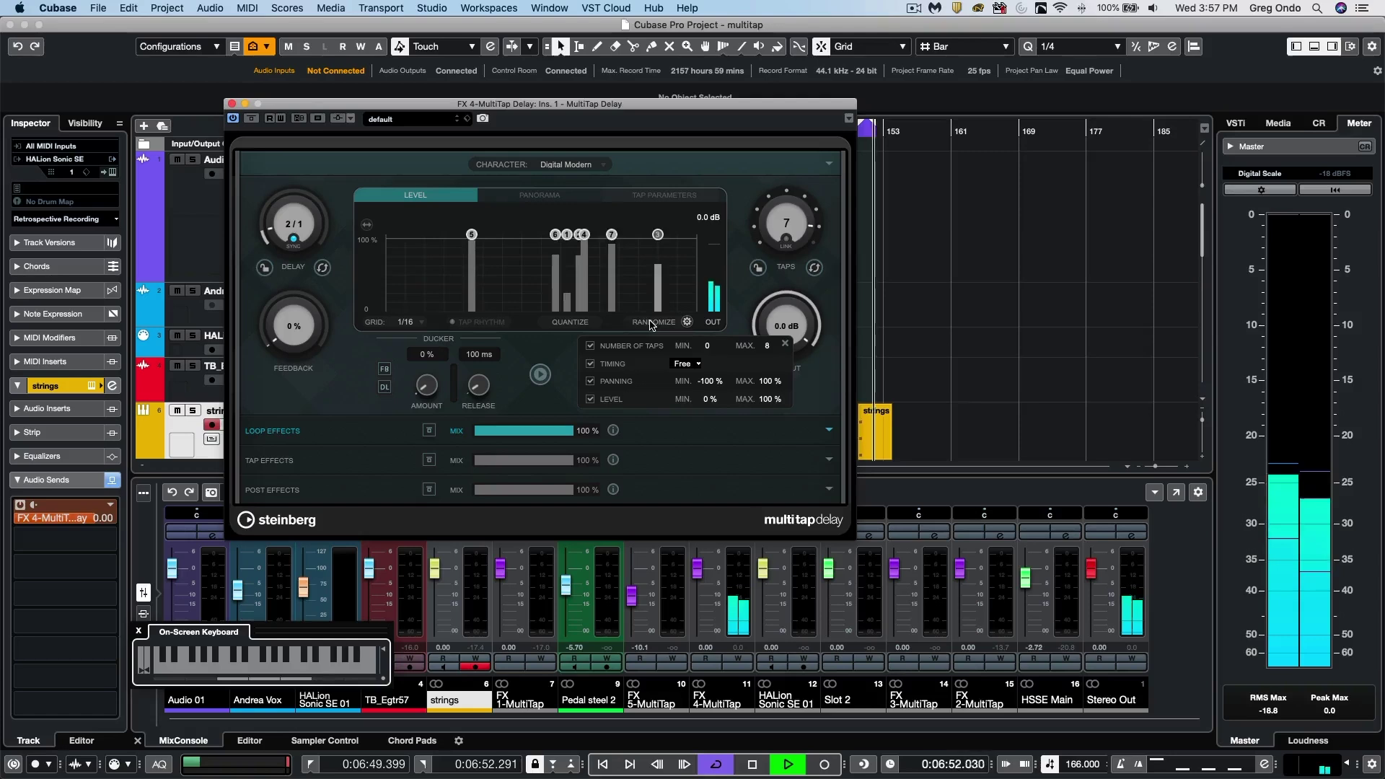
left_click(652, 322)
key("space")
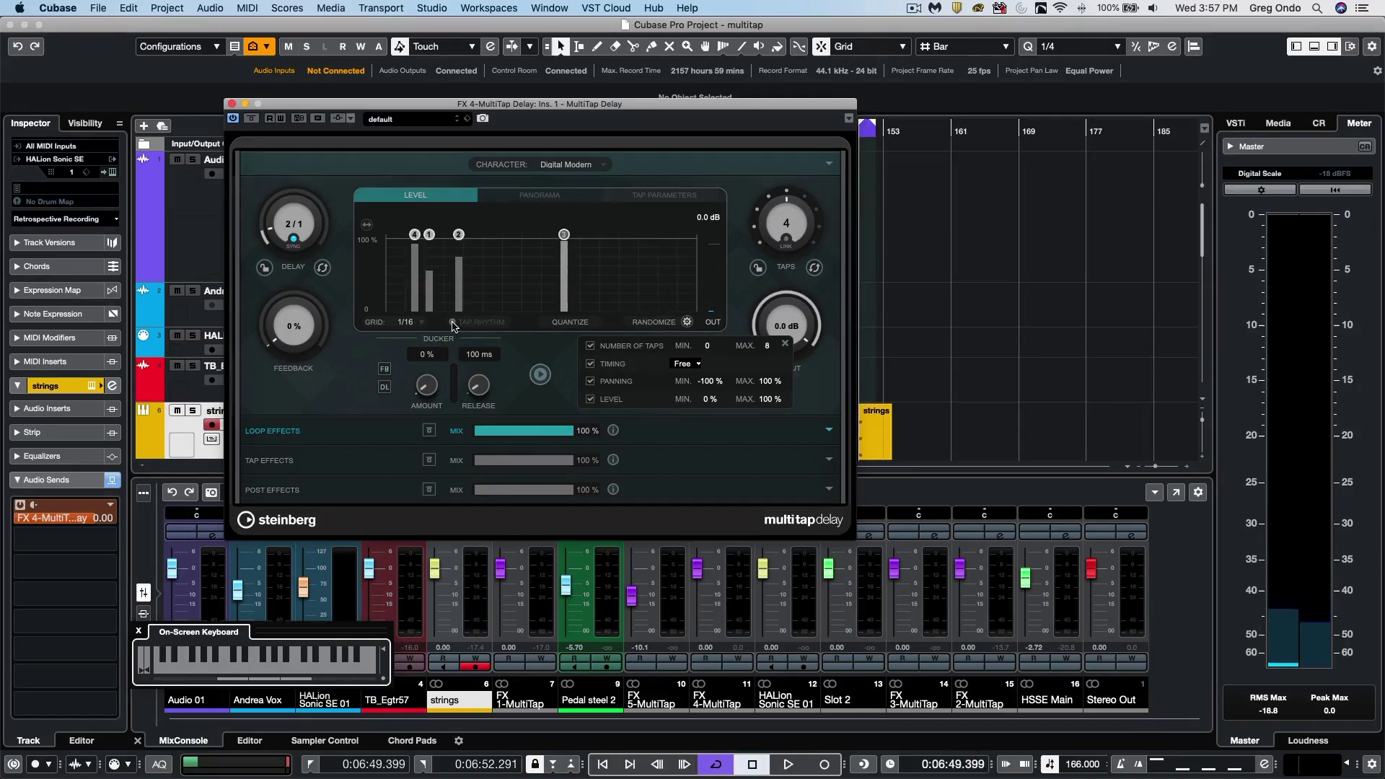
left_click(454, 323)
Tap in seven taps with TAP RHYTHM during playback, then scroll the delay time from 2/1 to 1/1.
scroll(786, 220, "down", 4)
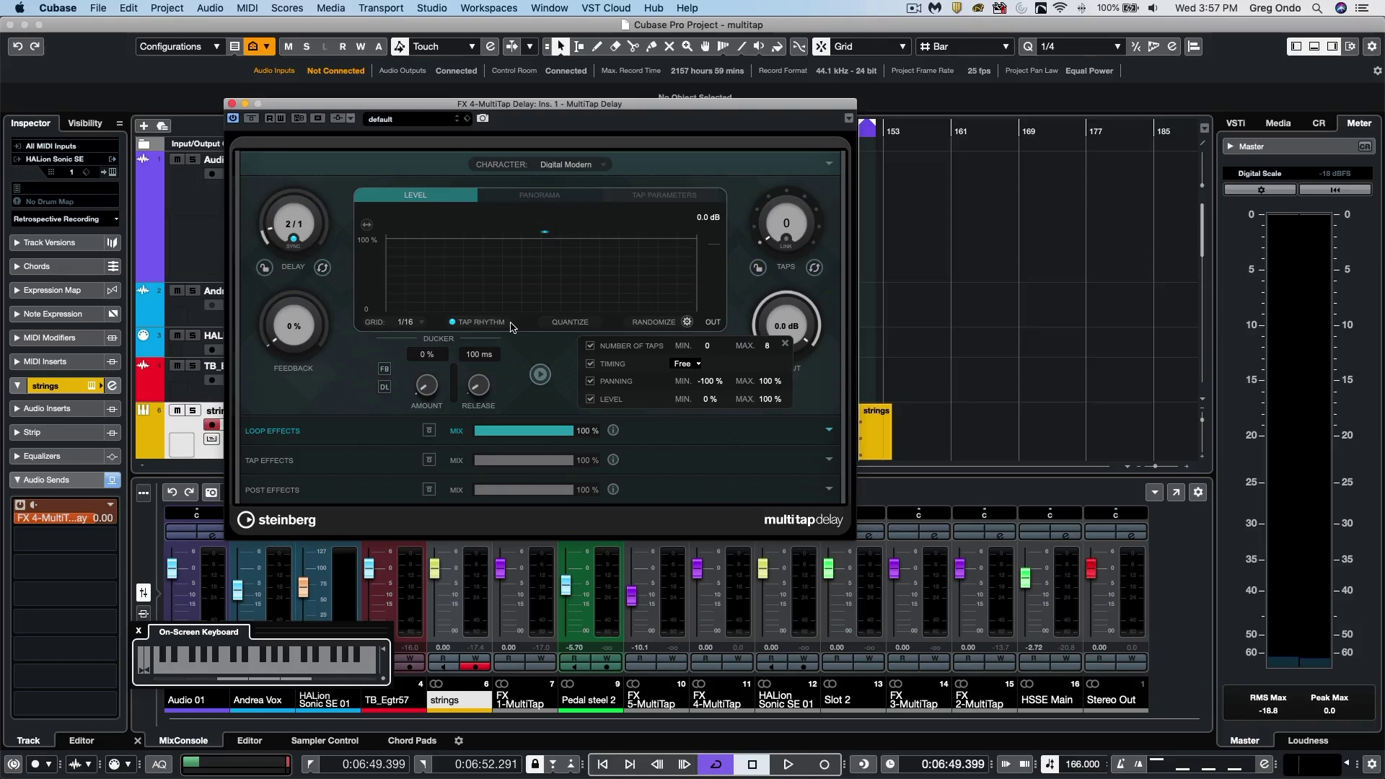
key("space")
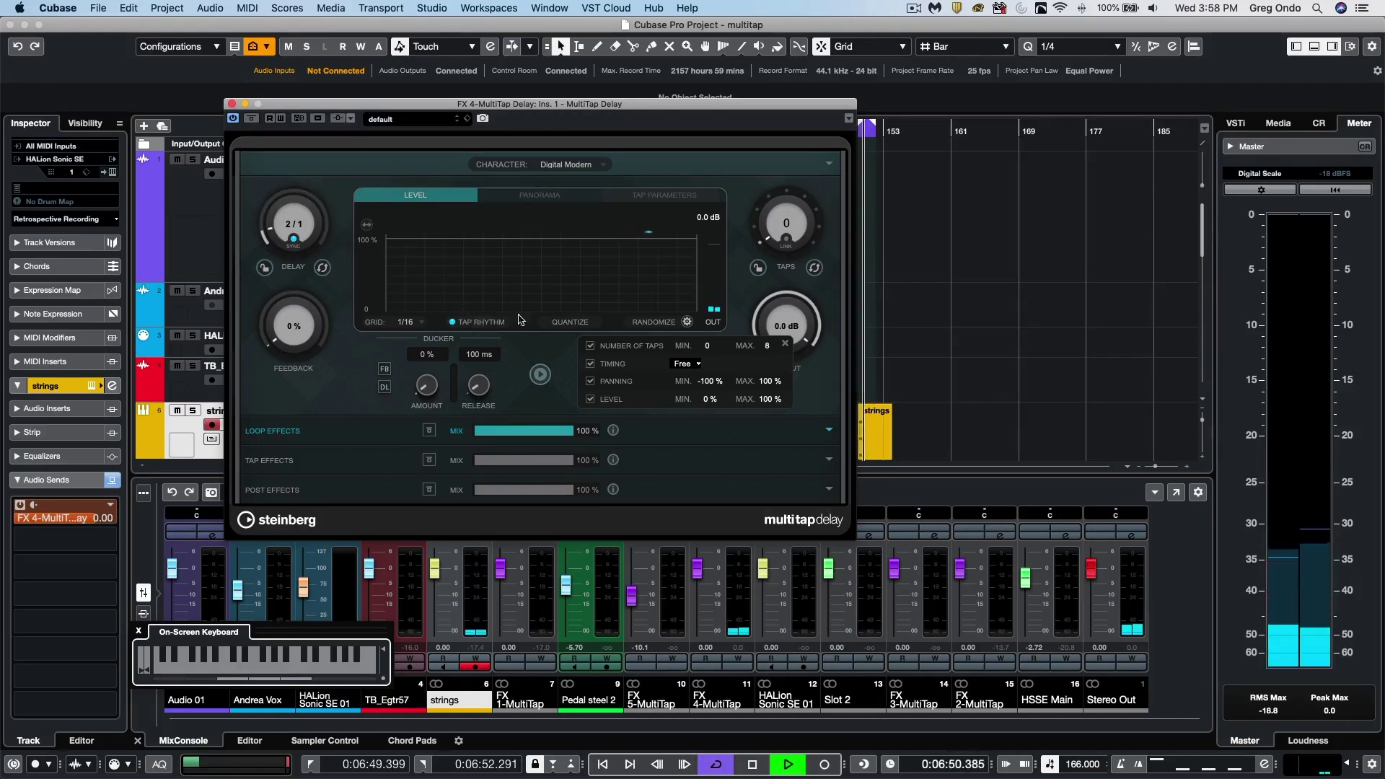
left_click(482, 322)
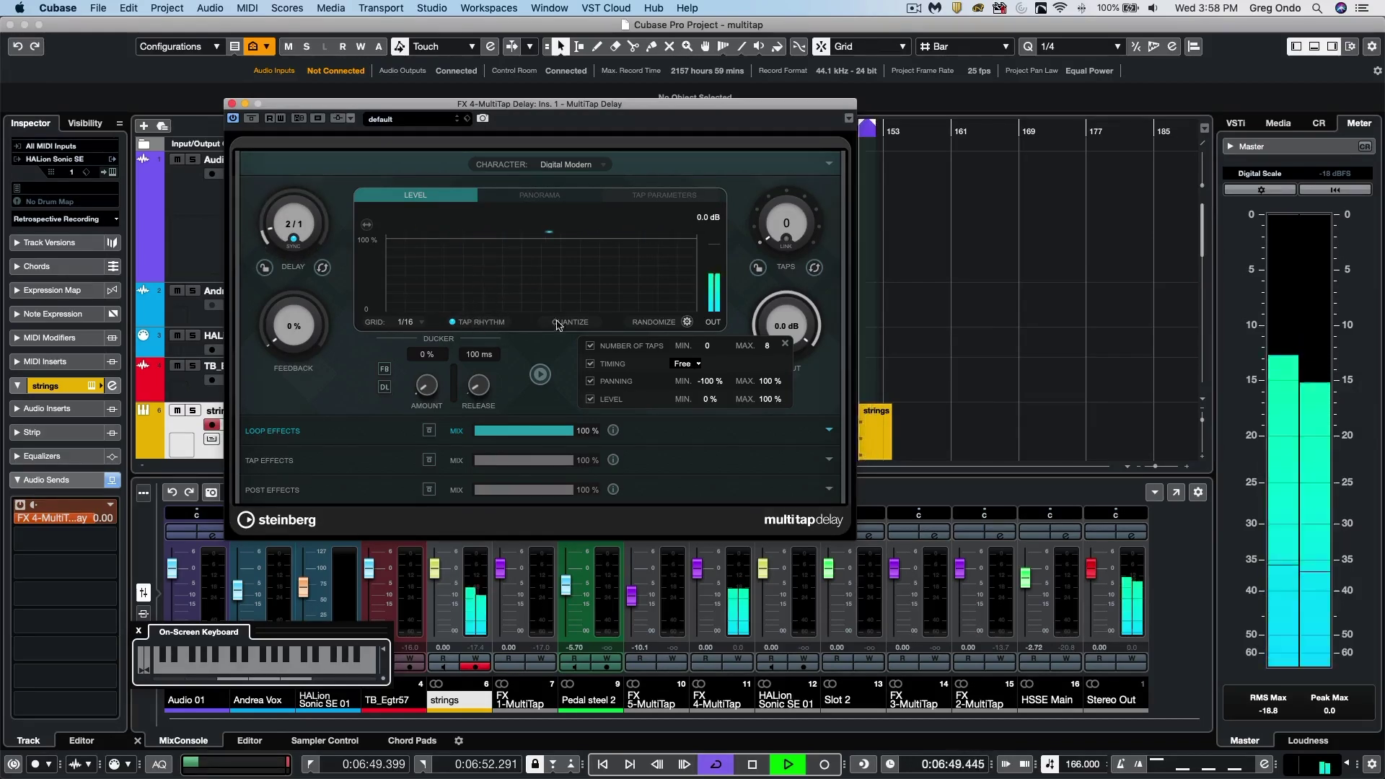
left_click(482, 323)
left_click(482, 322)
left_click(482, 322)
left_click(481, 323)
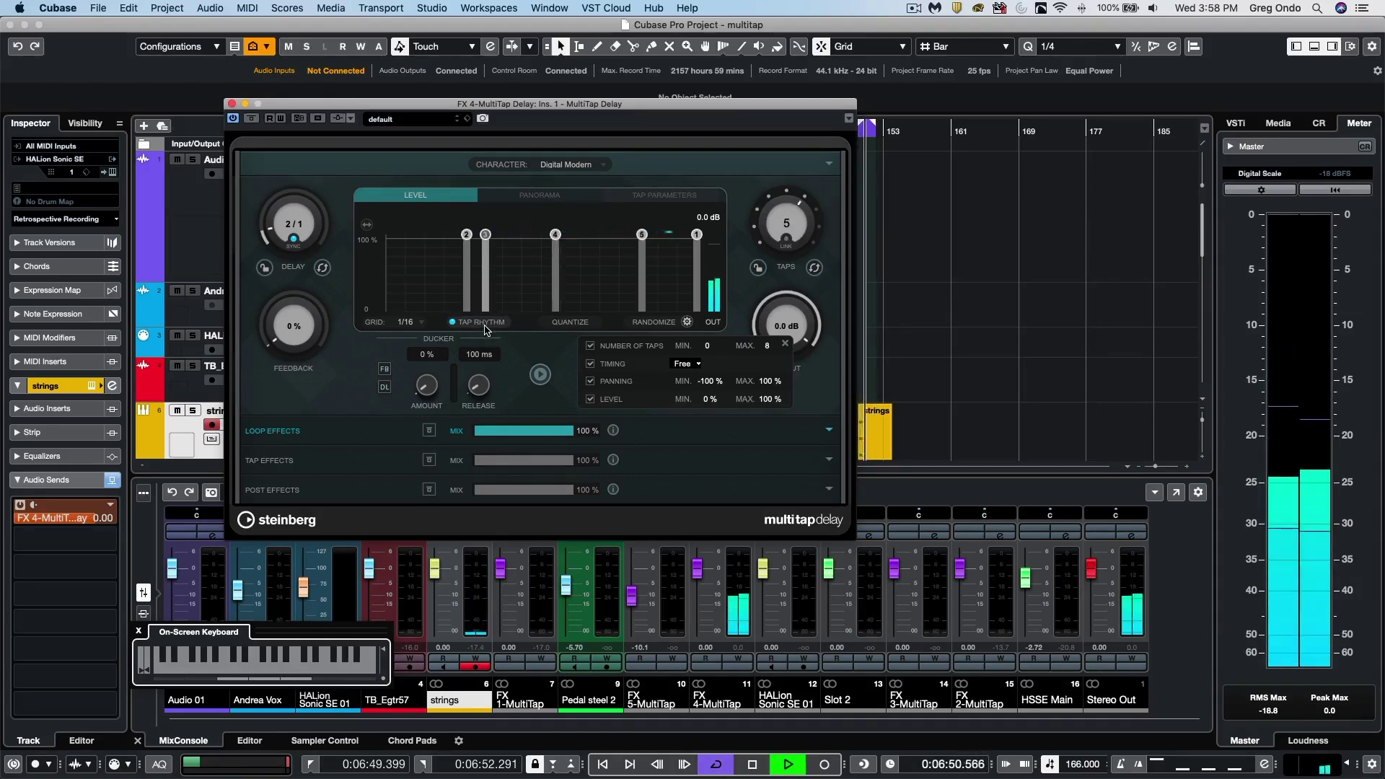
left_click(481, 322)
left_click(482, 322)
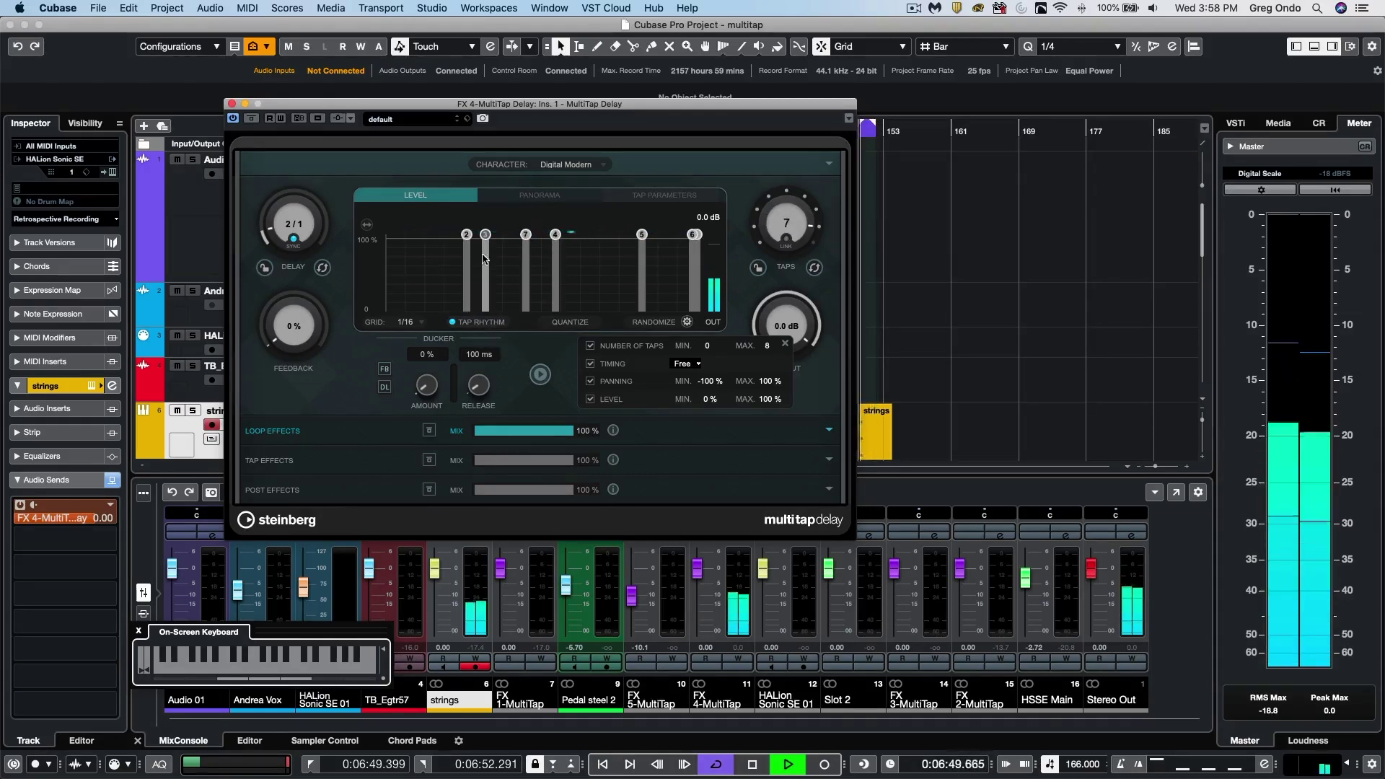
scroll(270, 228, "down", 1)
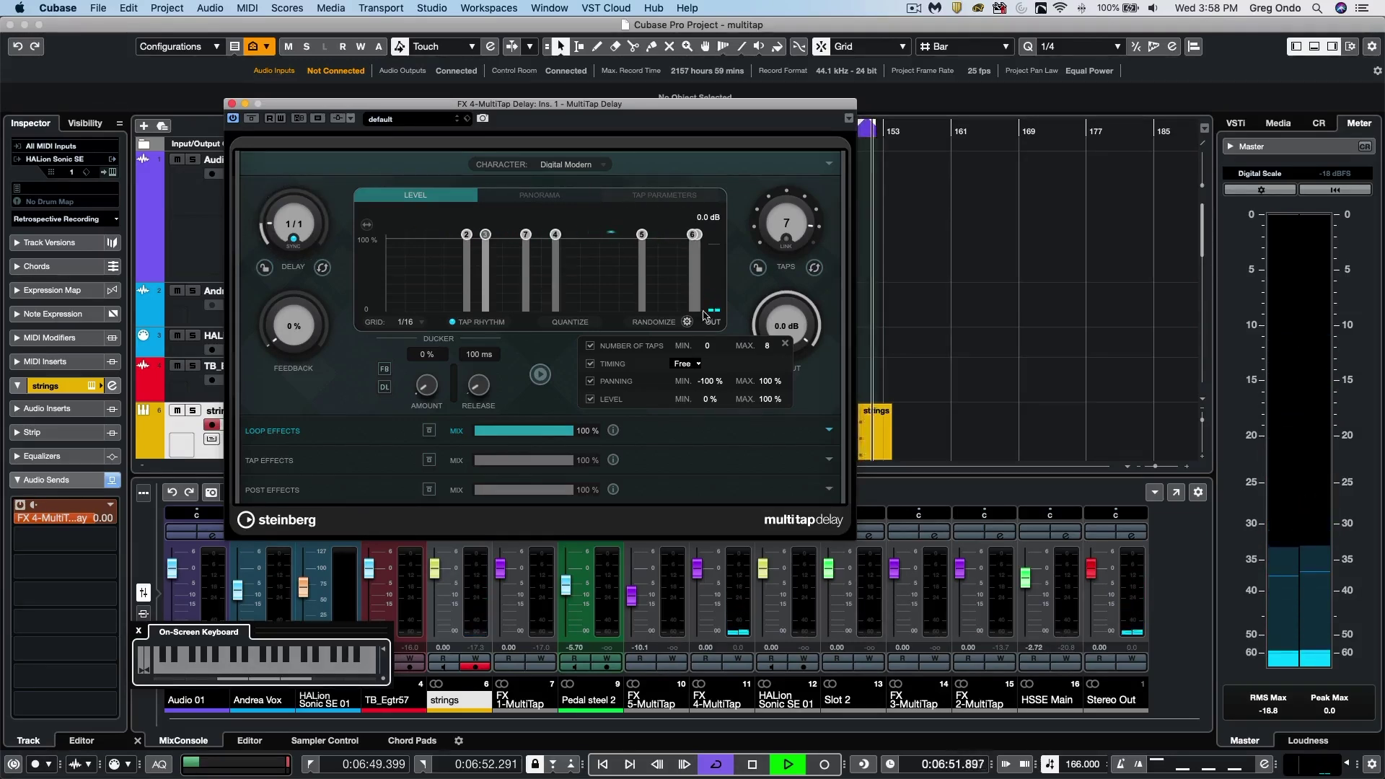
Quantize the taps and lower taps 2, 3, 4, 5 and 7 (tap 2 to 42 %, tap 5 to 52 %).
left_click(571, 322)
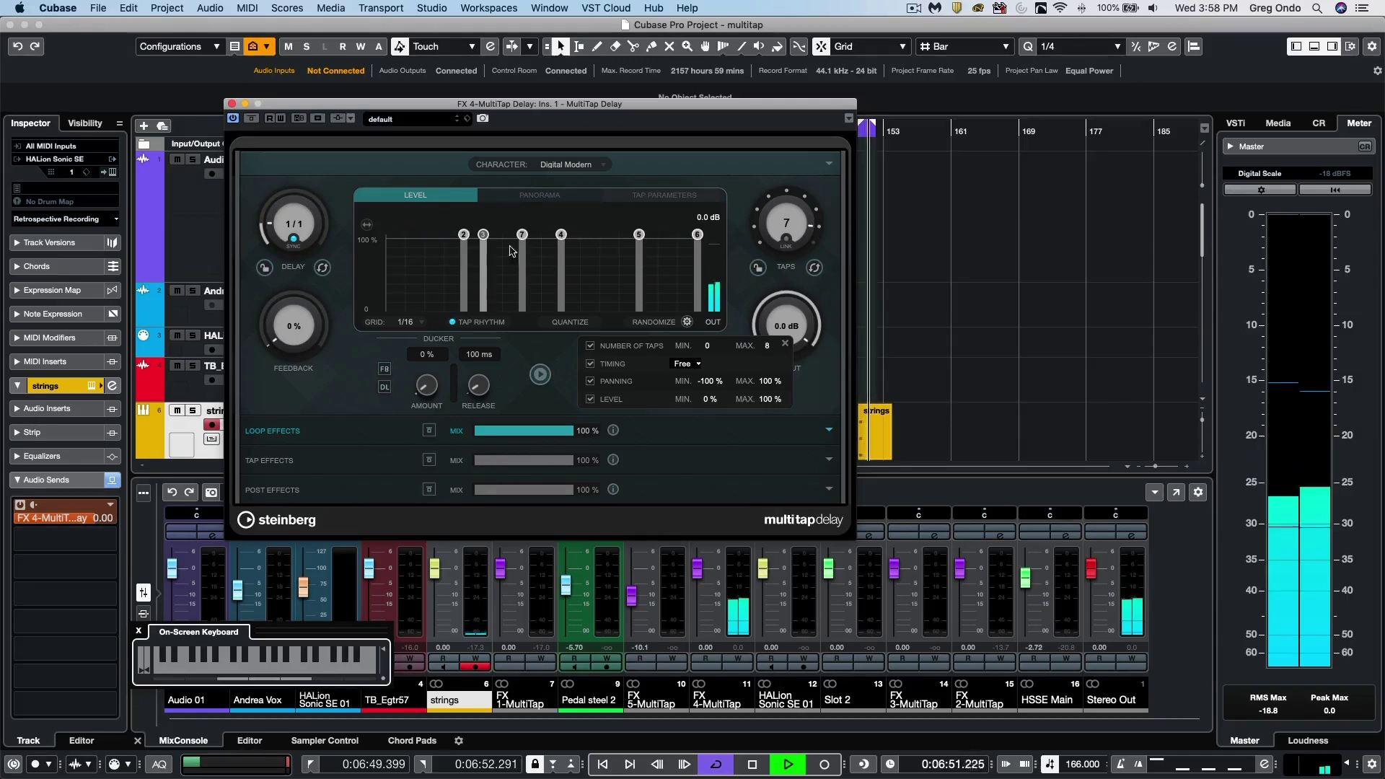
left_click_drag(467, 276, 465, 284)
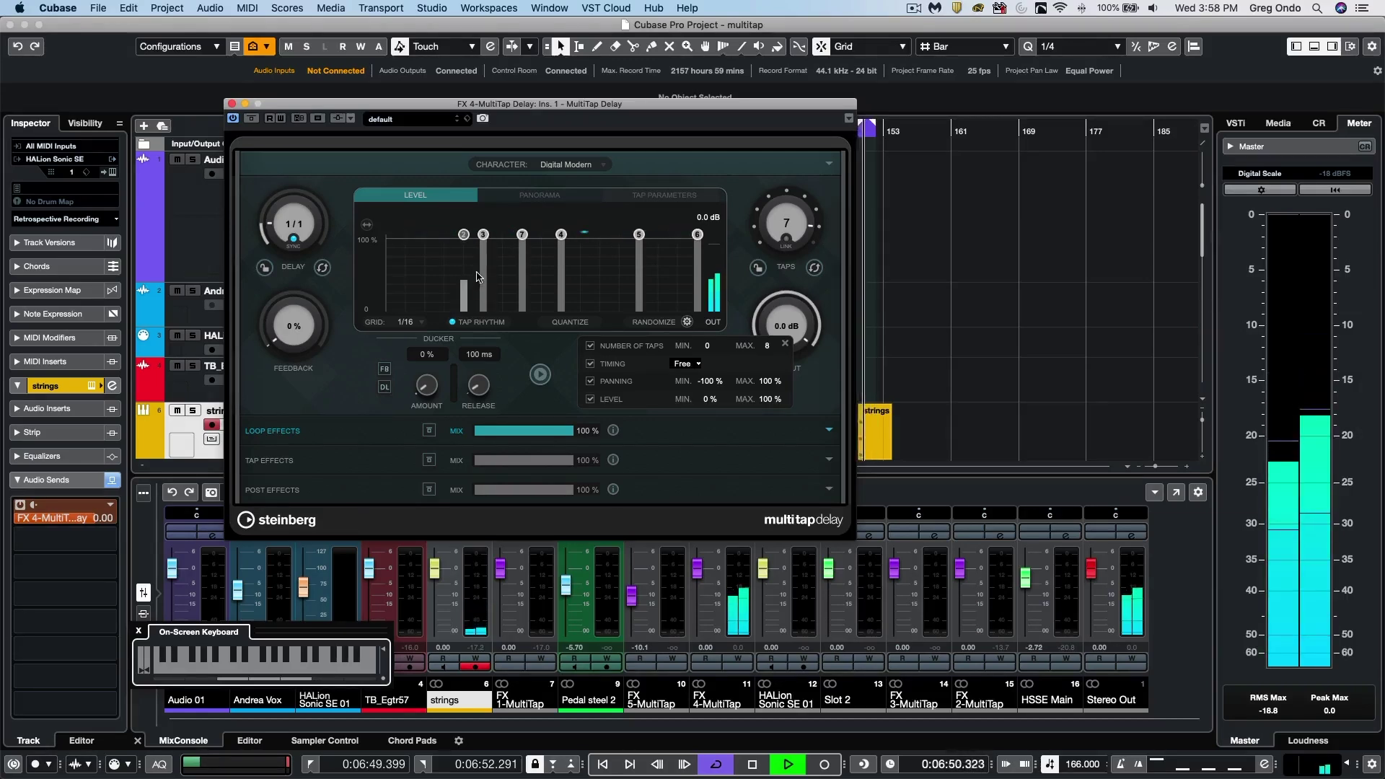
left_click(483, 267)
left_click(523, 285)
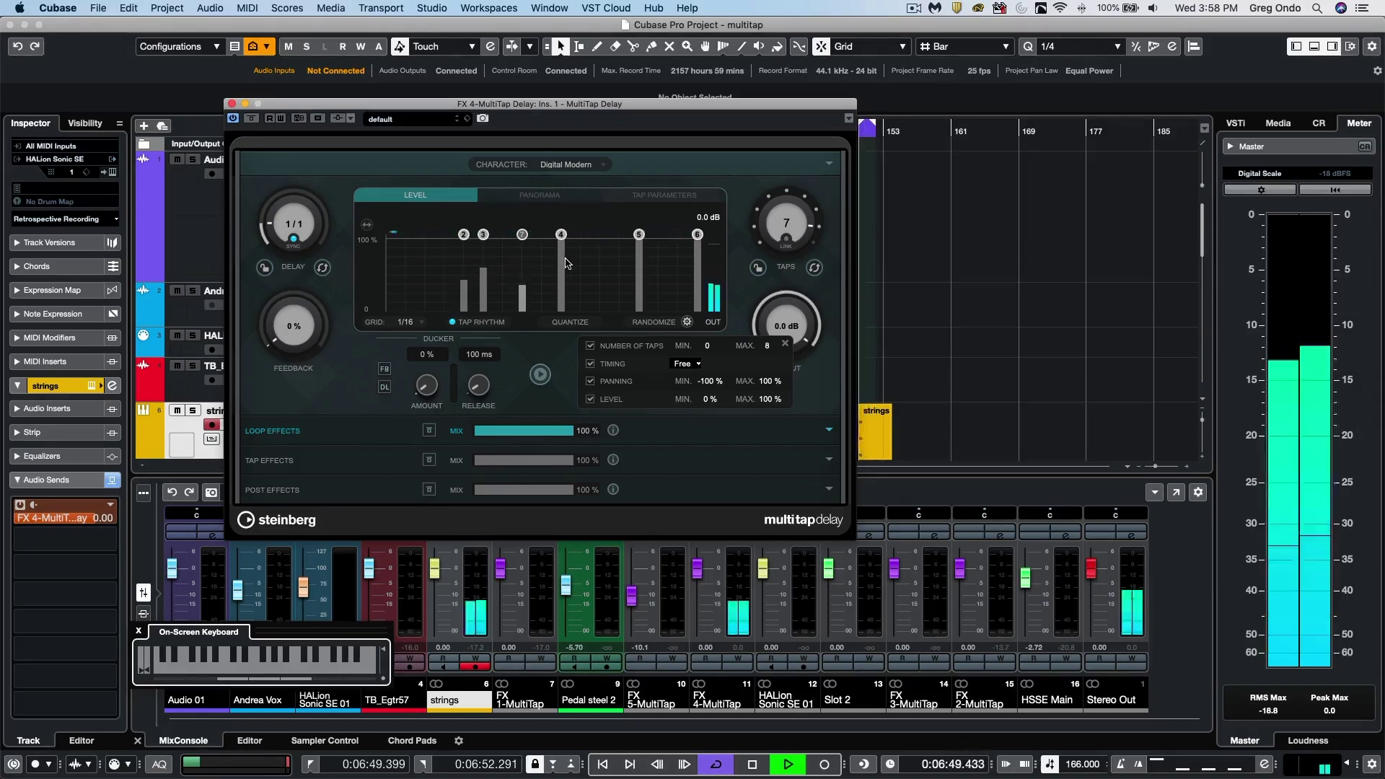
left_click(562, 255)
left_click(639, 273)
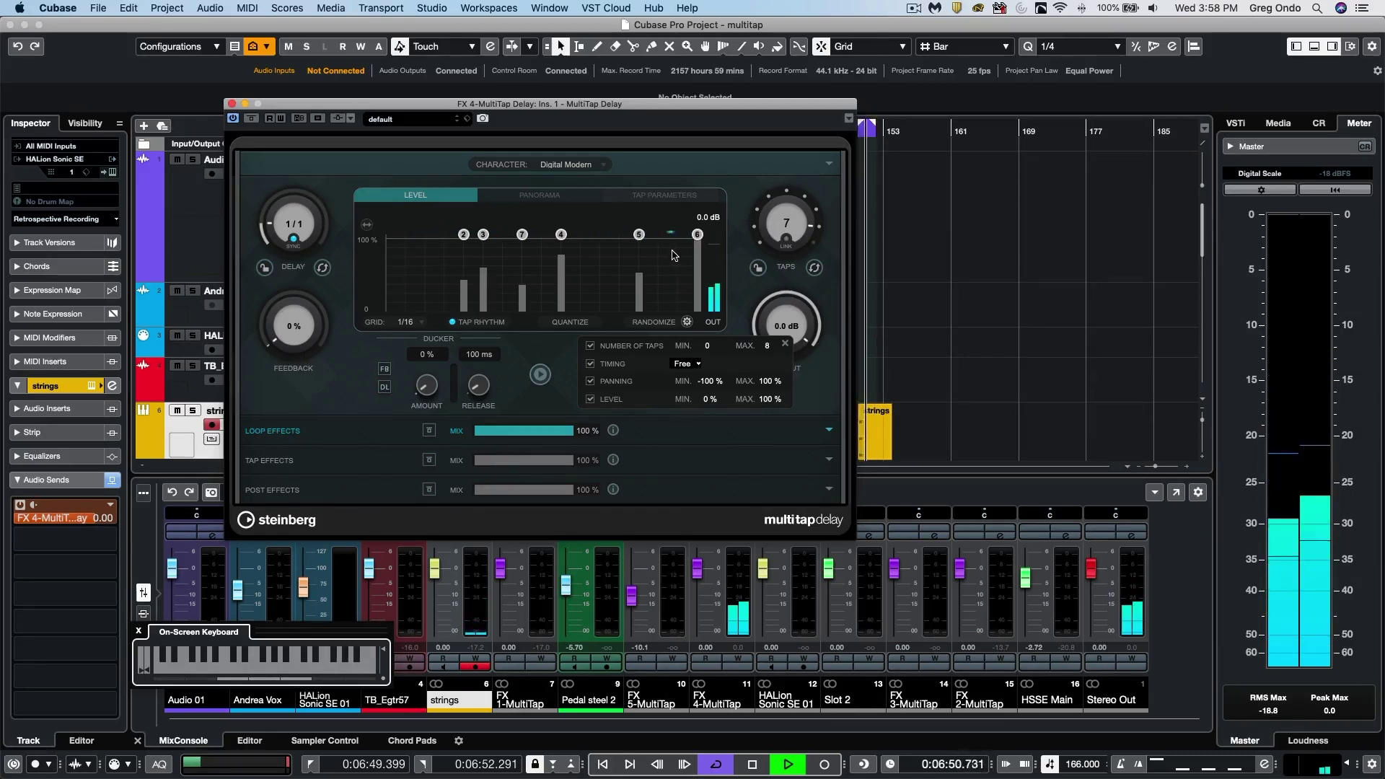
left_click(541, 196)
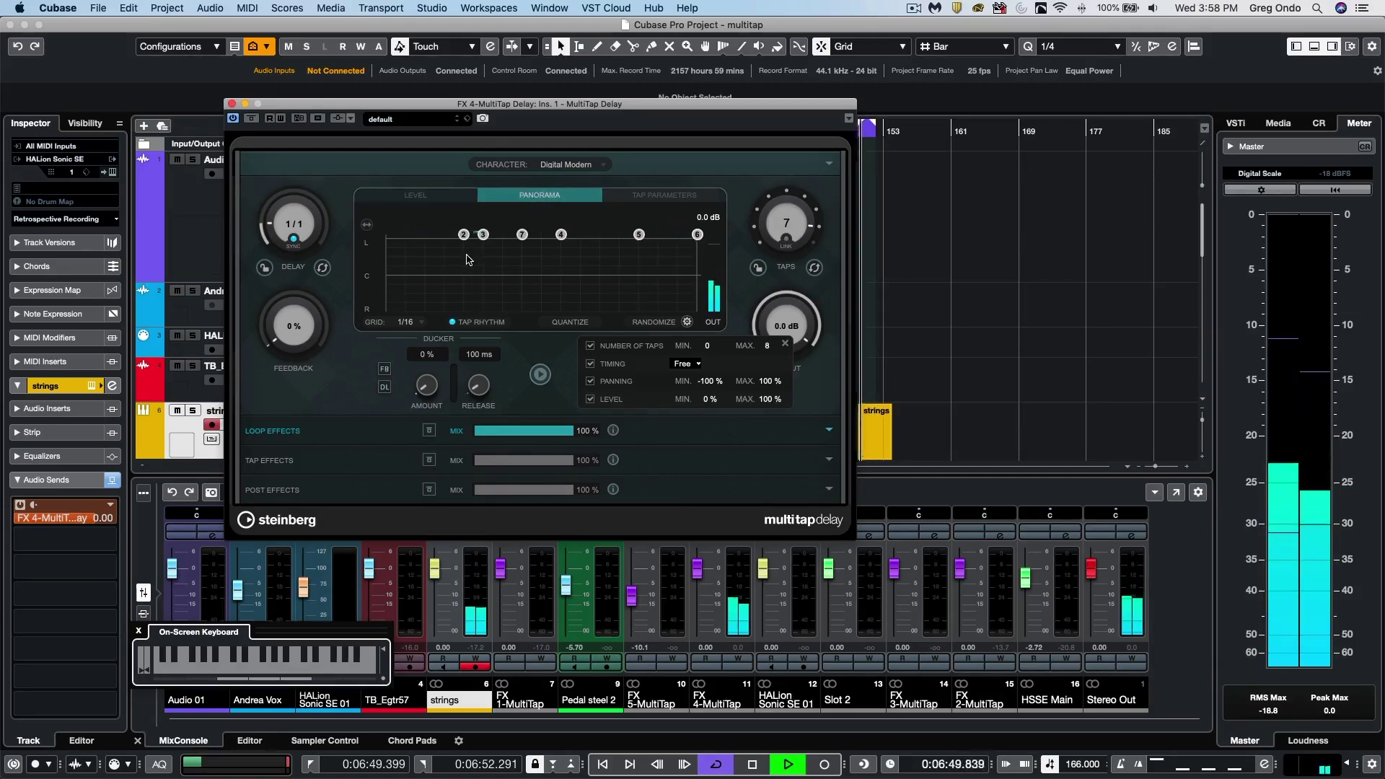
Pan tap 2 off centre and taps 5 and 6 toward the left, then stop playback.
mouse_move(467, 260)
left_mouse_down()
mouse_move(485, 298)
mouse_move(562, 294)
left_mouse_up()
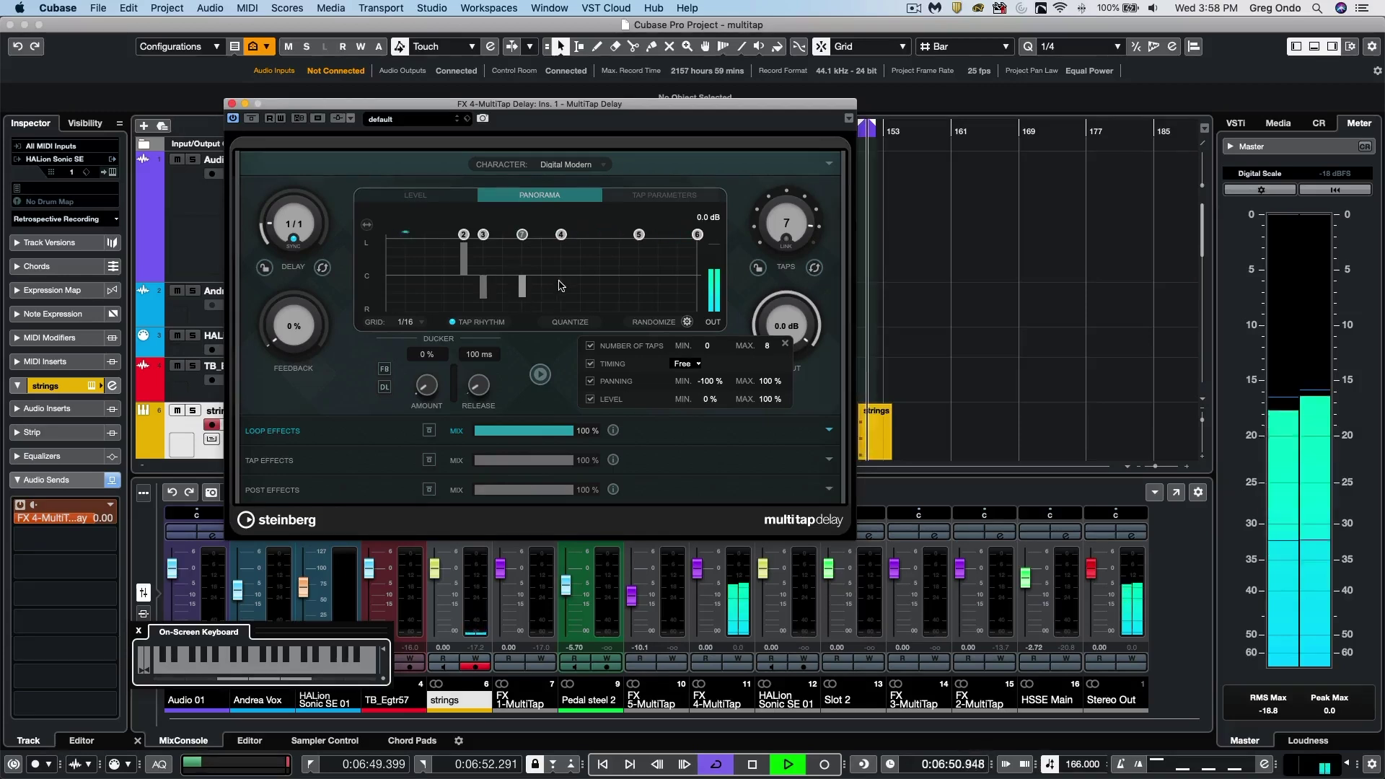
mouse_move(639, 274)
left_mouse_down()
mouse_move(639, 248)
mouse_move(699, 248)
left_mouse_up()
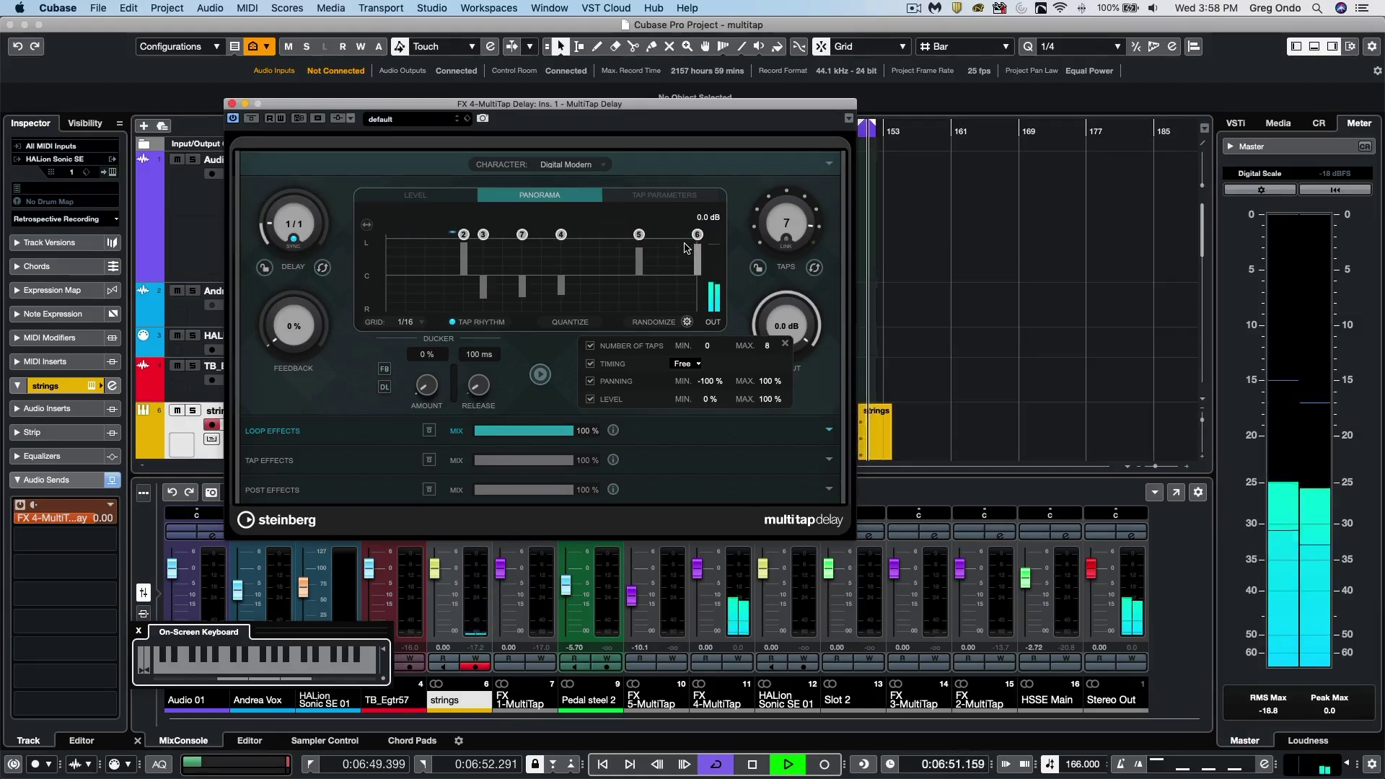
key("space")
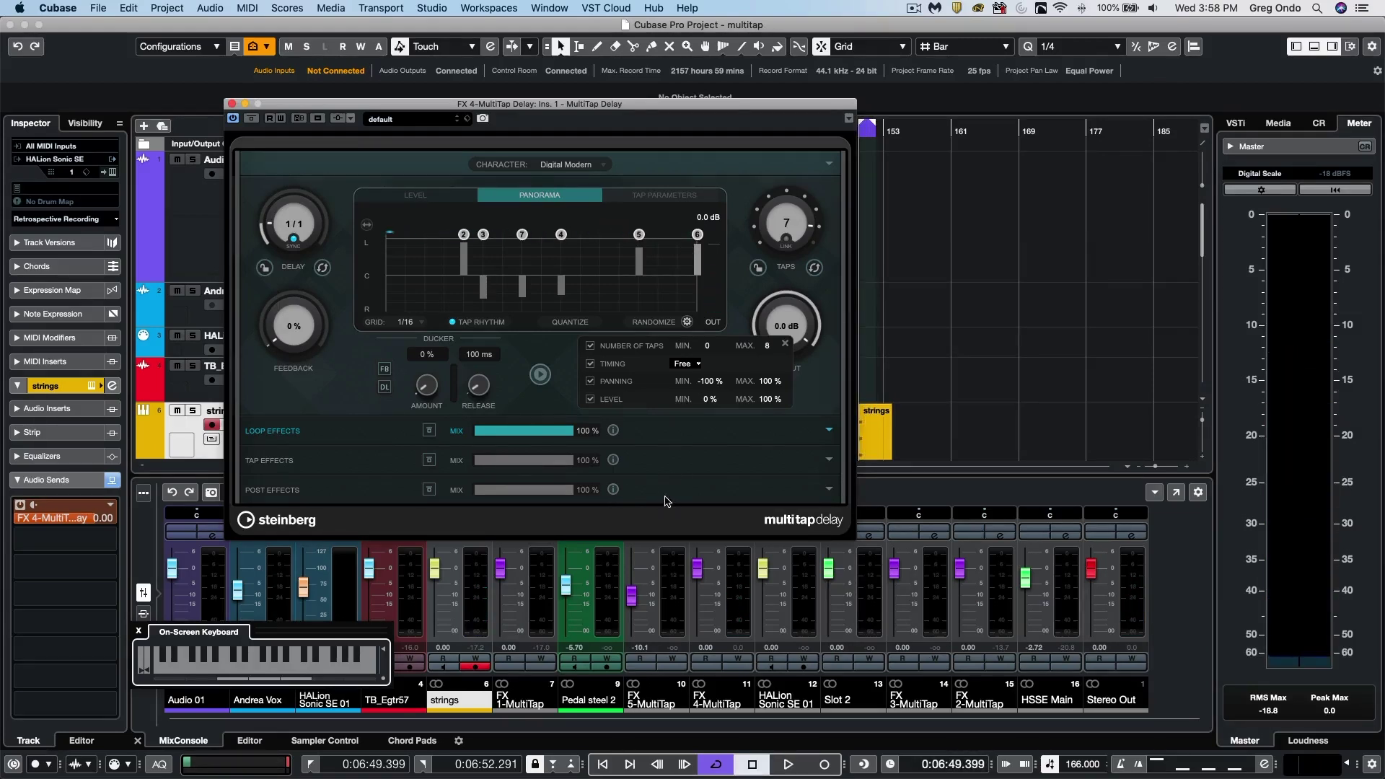
left_click(828, 460)
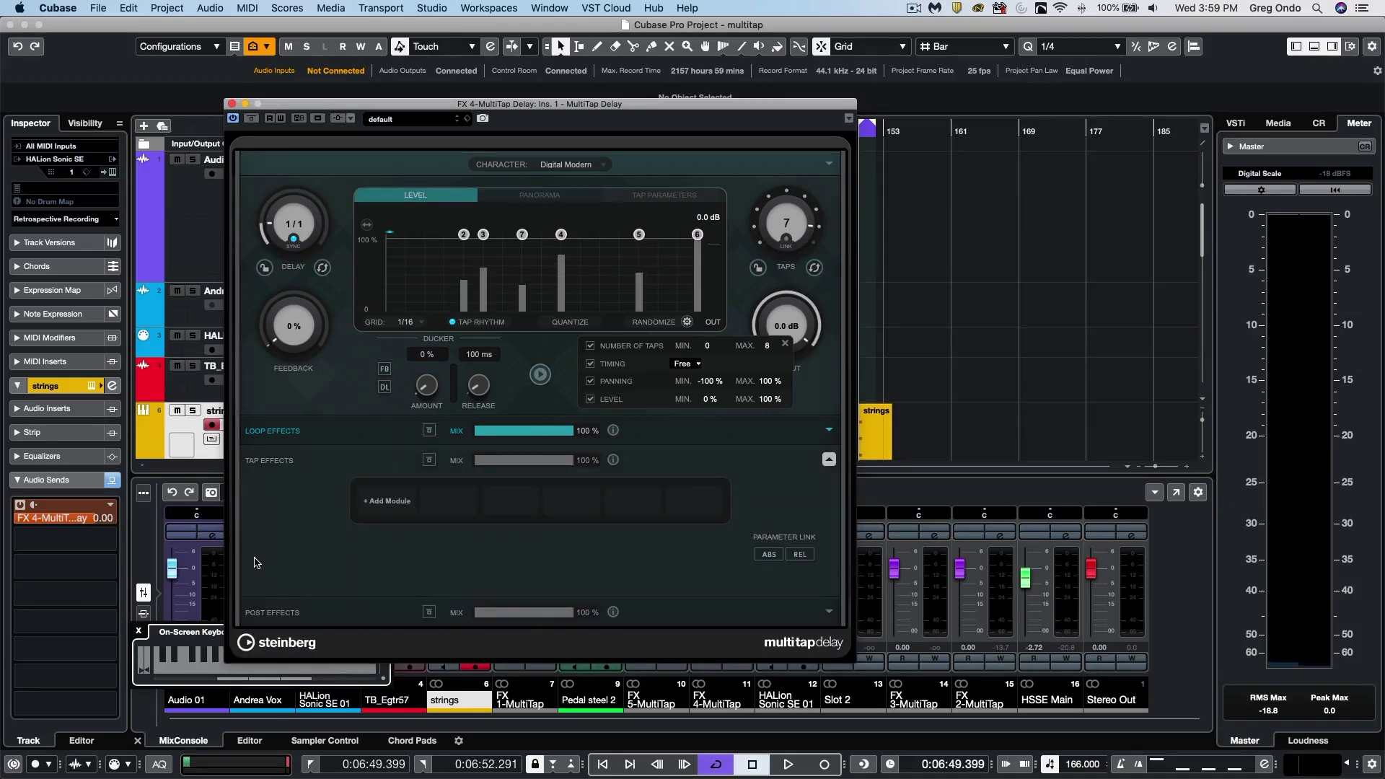
Expand Tap Effects and add a Filter module followed by a Freq. Shifter module.
left_click(613, 461)
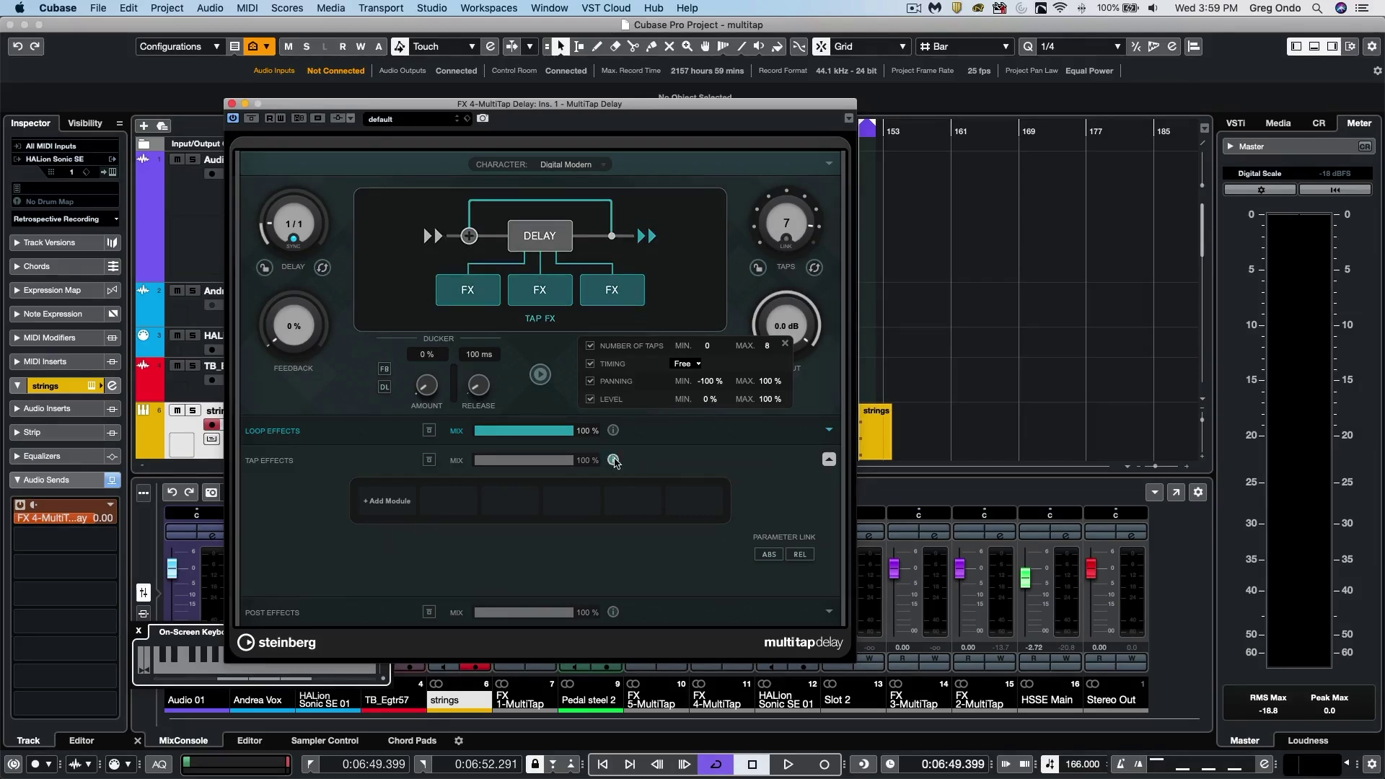
left_click(403, 502)
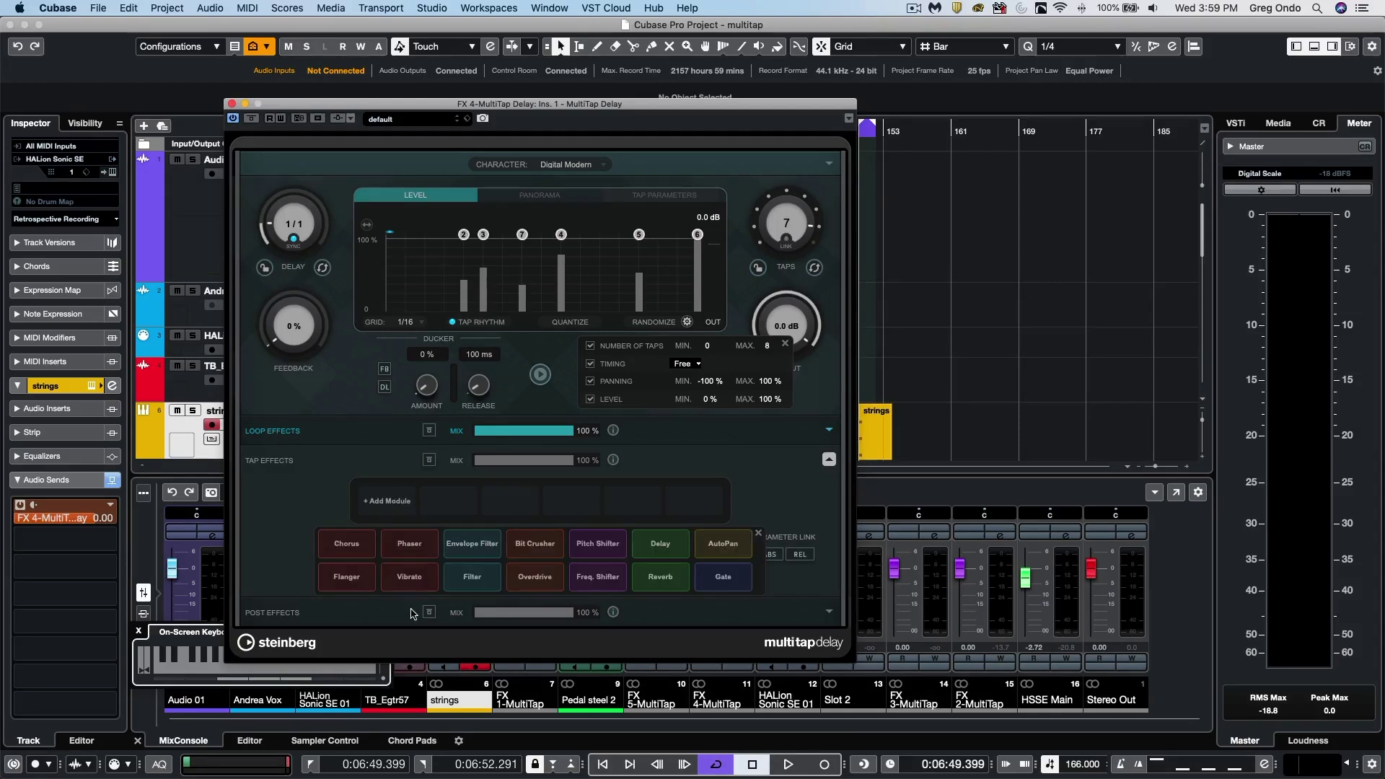
left_click(469, 578)
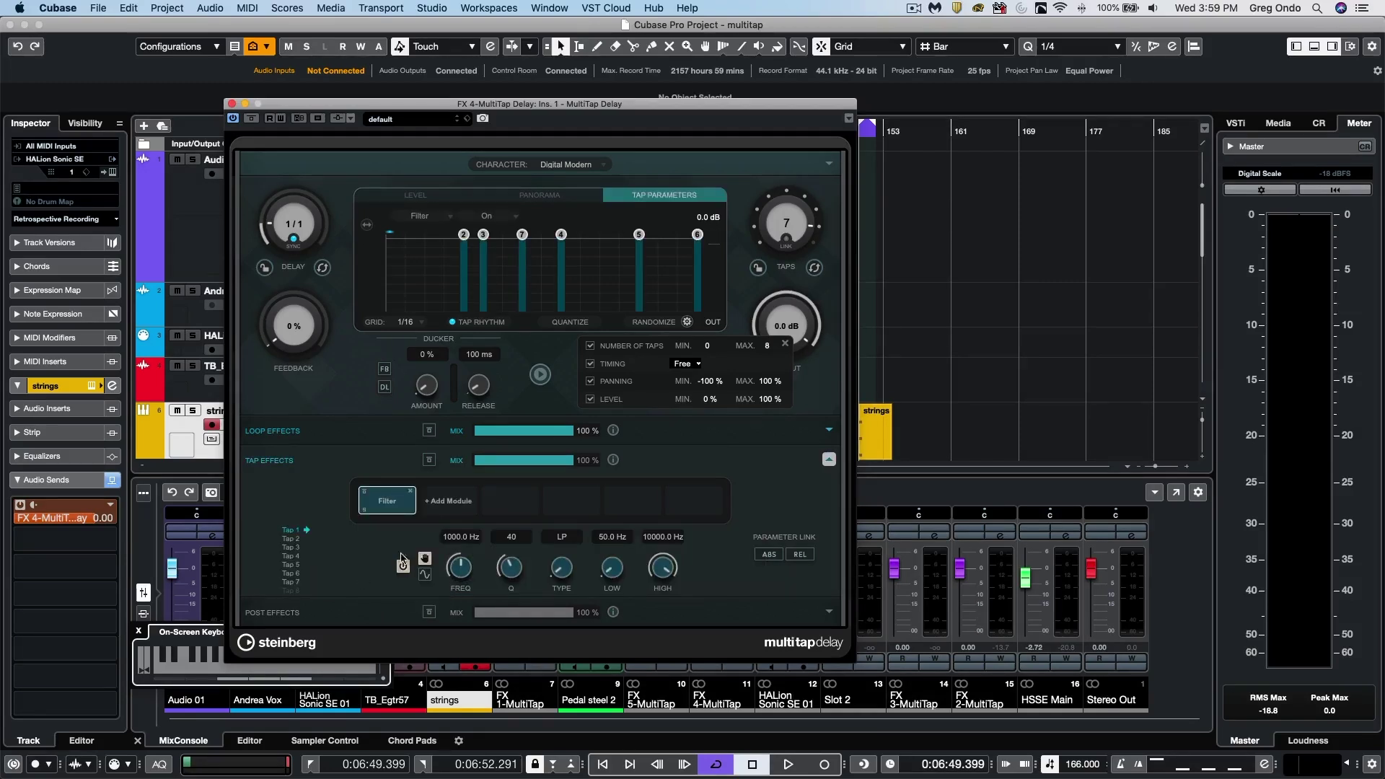
left_click(454, 505)
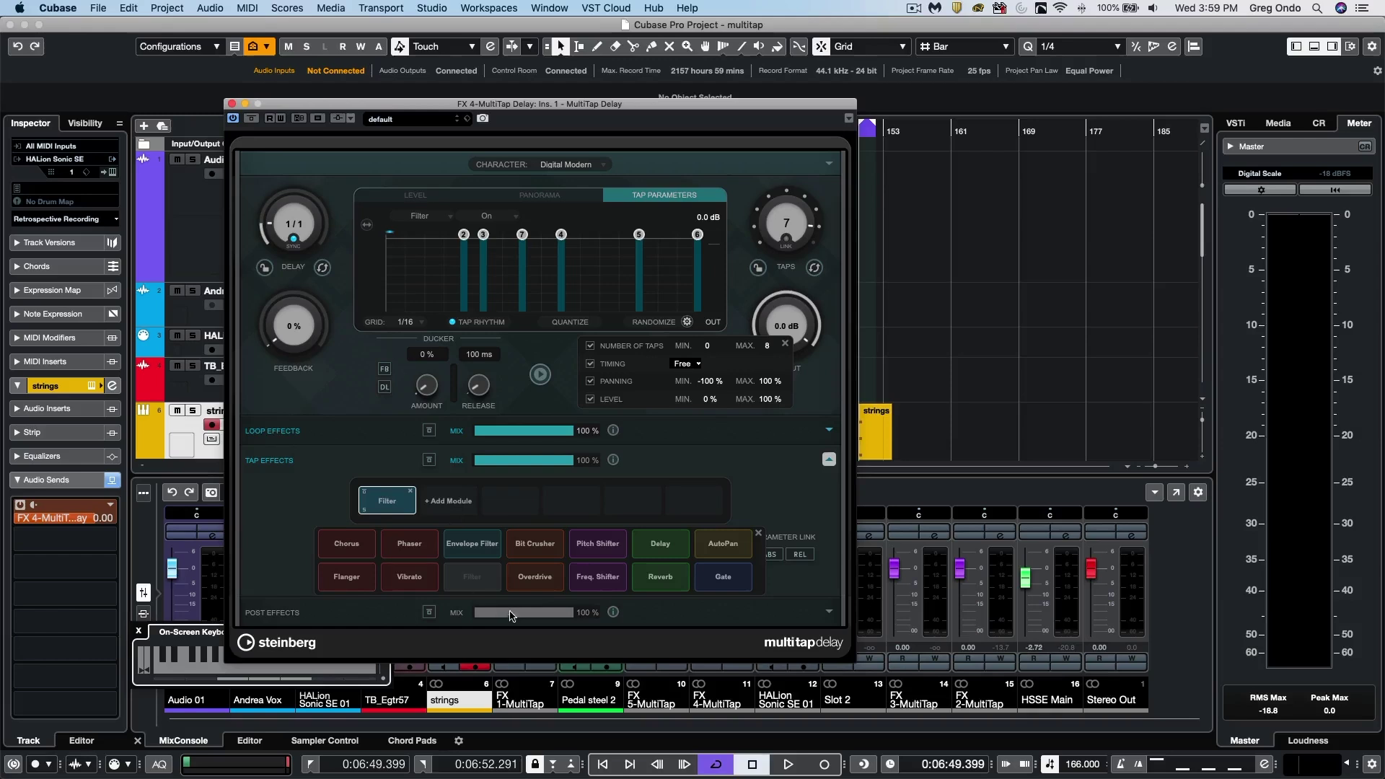
left_click(598, 577)
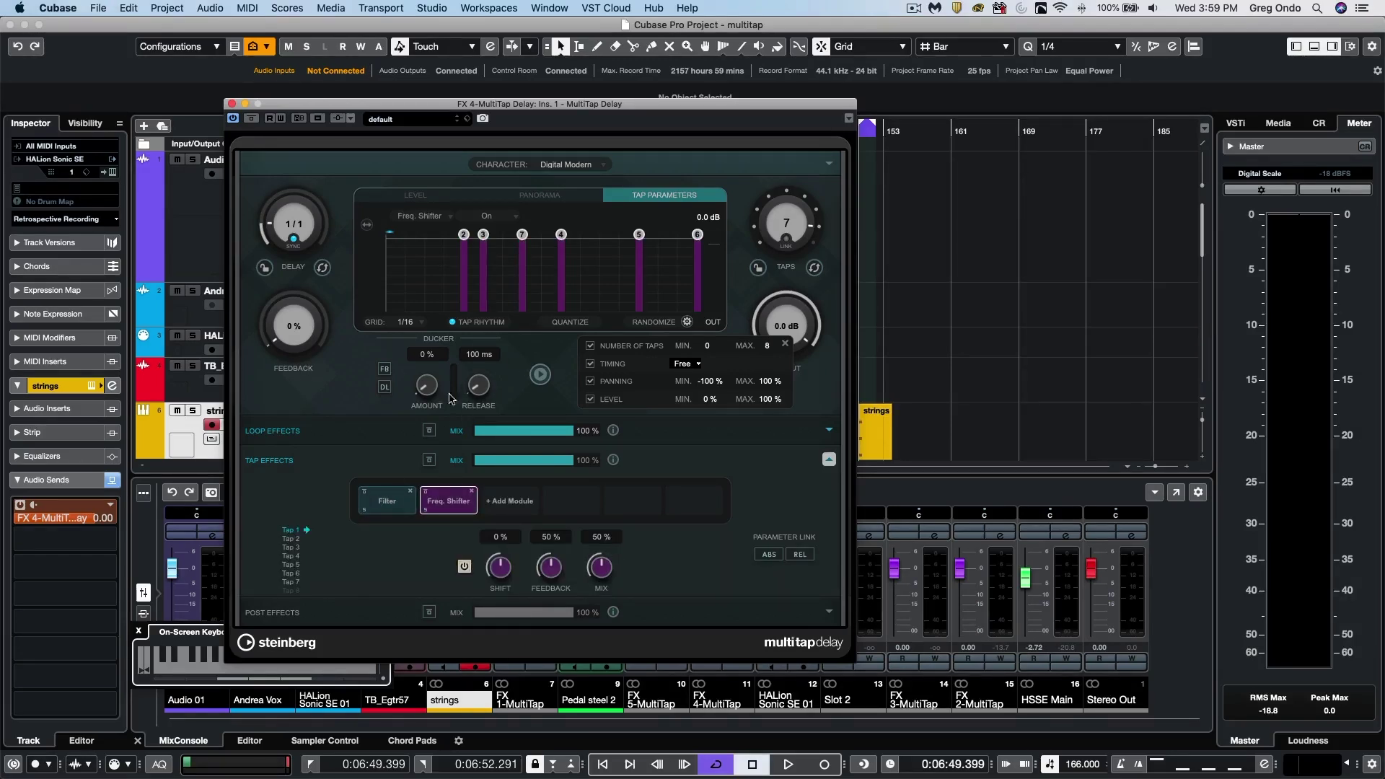
Set tap 2's shift to -450% with more feedback, and tap 5's feedback, shift and 35% mix.
left_click(290, 556)
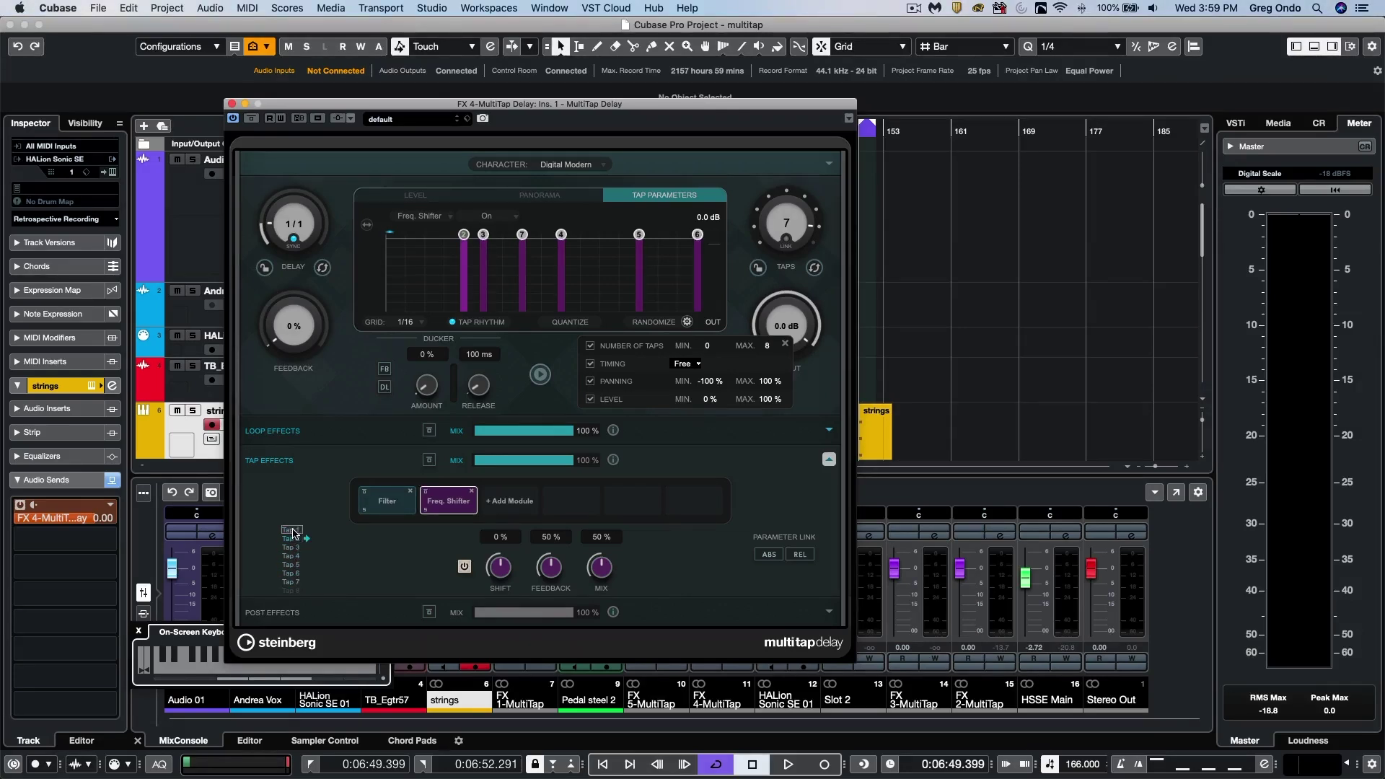
left_click(291, 564)
left_click(291, 547)
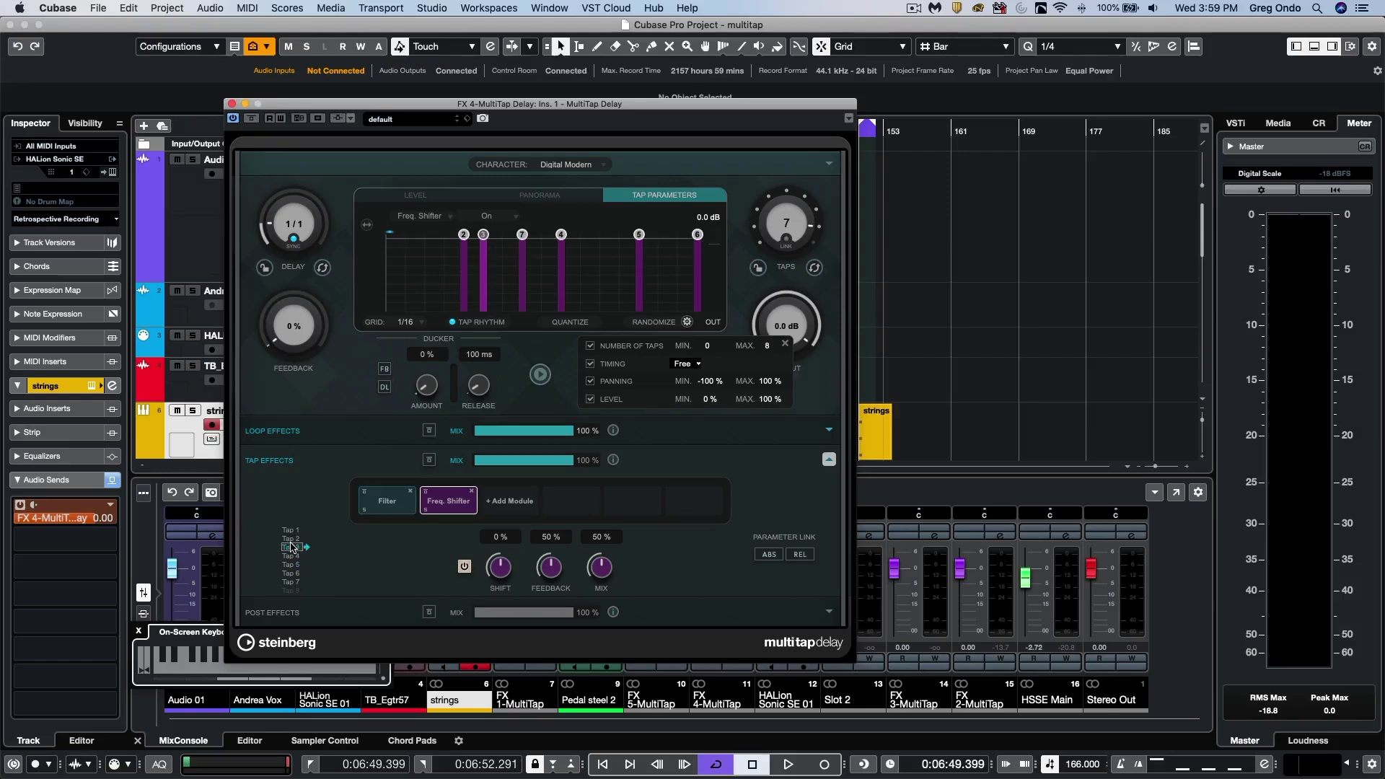
left_click(291, 538)
left_click_drag(487, 557, 554, 542)
left_click(291, 565)
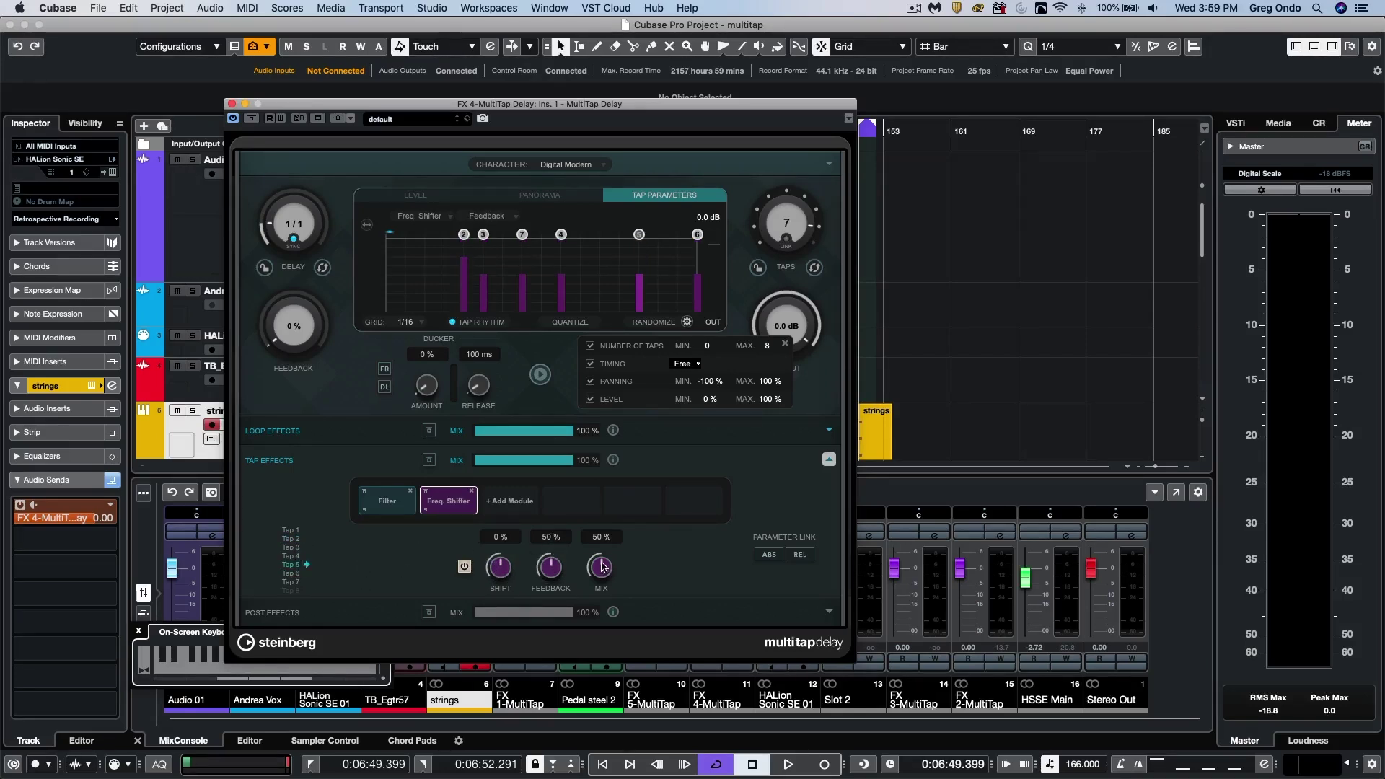
left_click_drag(550, 564, 551, 542)
left_click_drag(601, 567, 603, 581)
left_click_drag(500, 567, 506, 535)
Compare the shifter settings of taps 6, 5 and 3, briefly checking the tap panning.
left_click(292, 573)
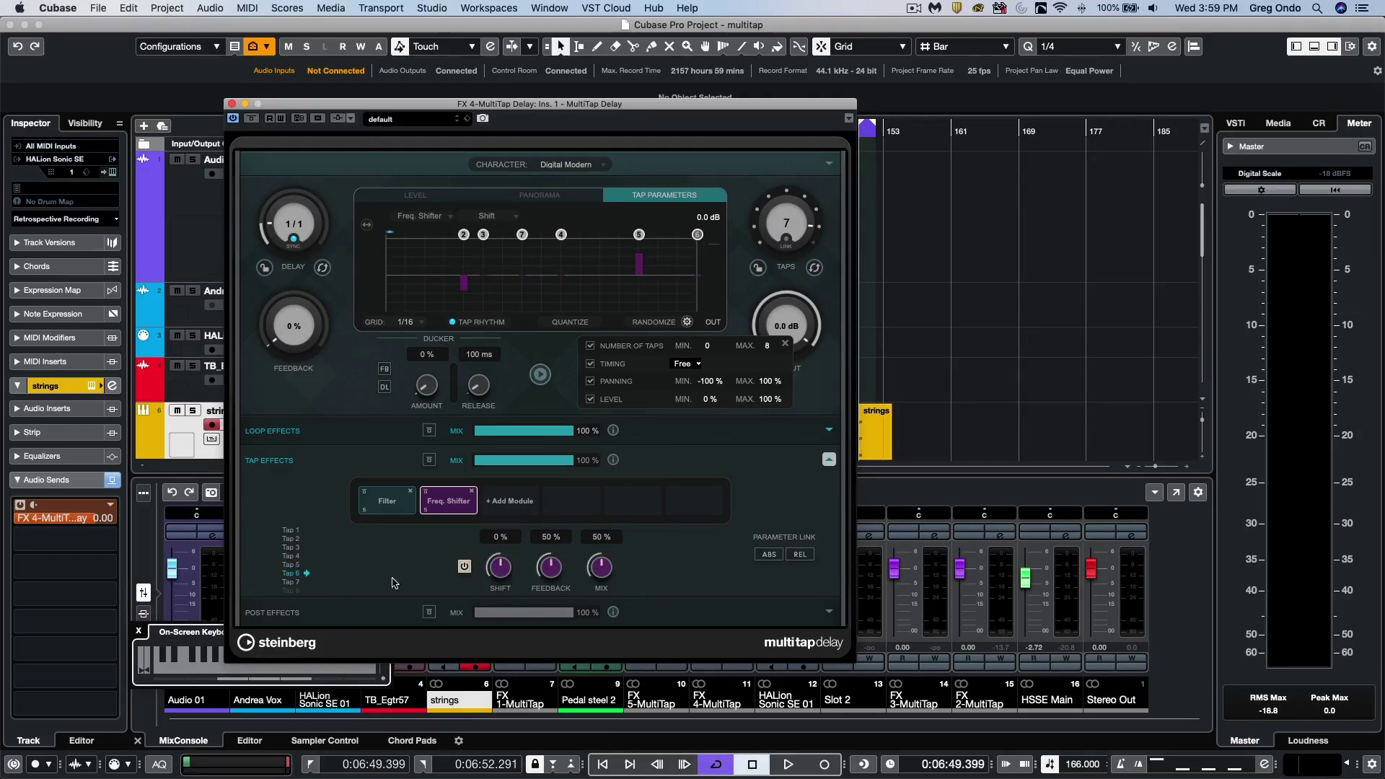
left_click(293, 566)
left_click(292, 548)
left_click(290, 574)
left_click(539, 195)
left_click(640, 195)
Graph Freq. Shifter Feedback for all taps and lower taps 7, 4 and 5 (about 44%).
left_click(439, 214)
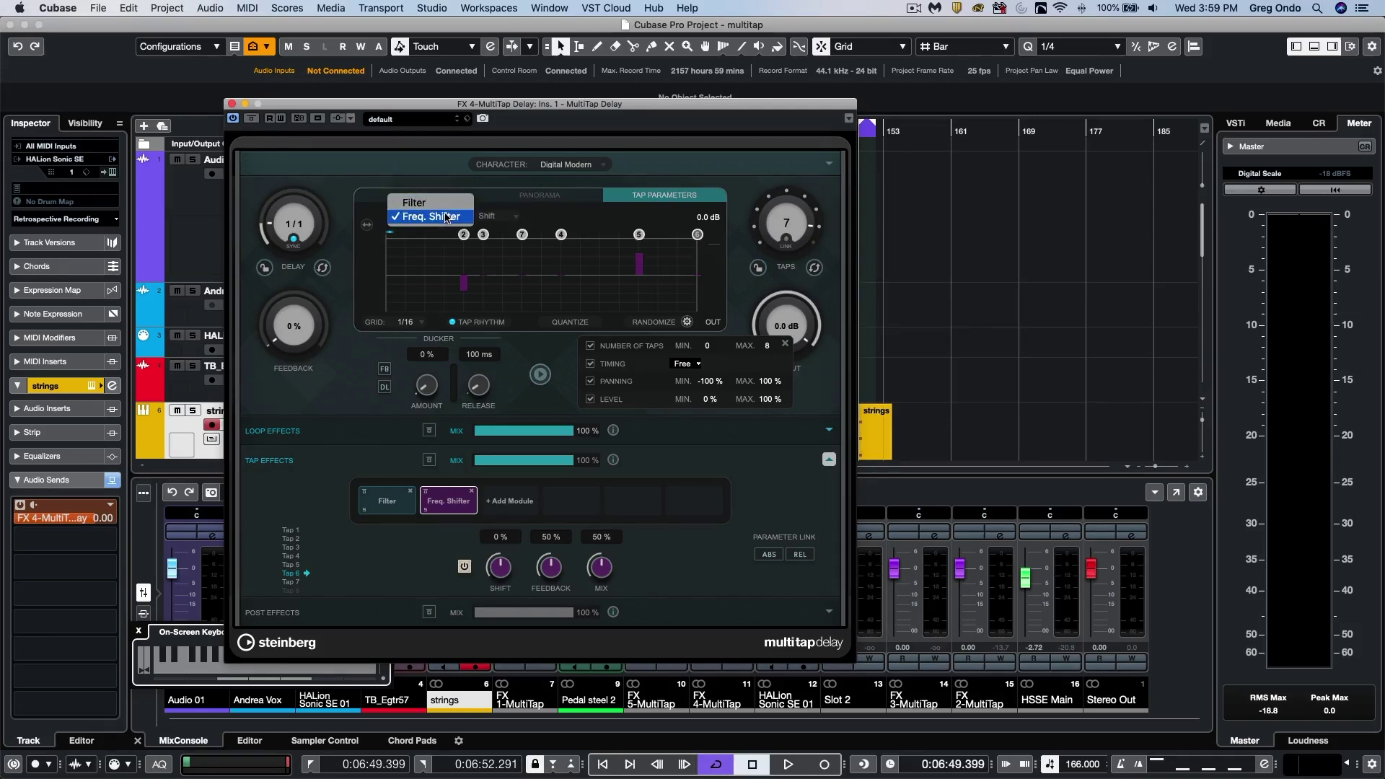
left_click(446, 218)
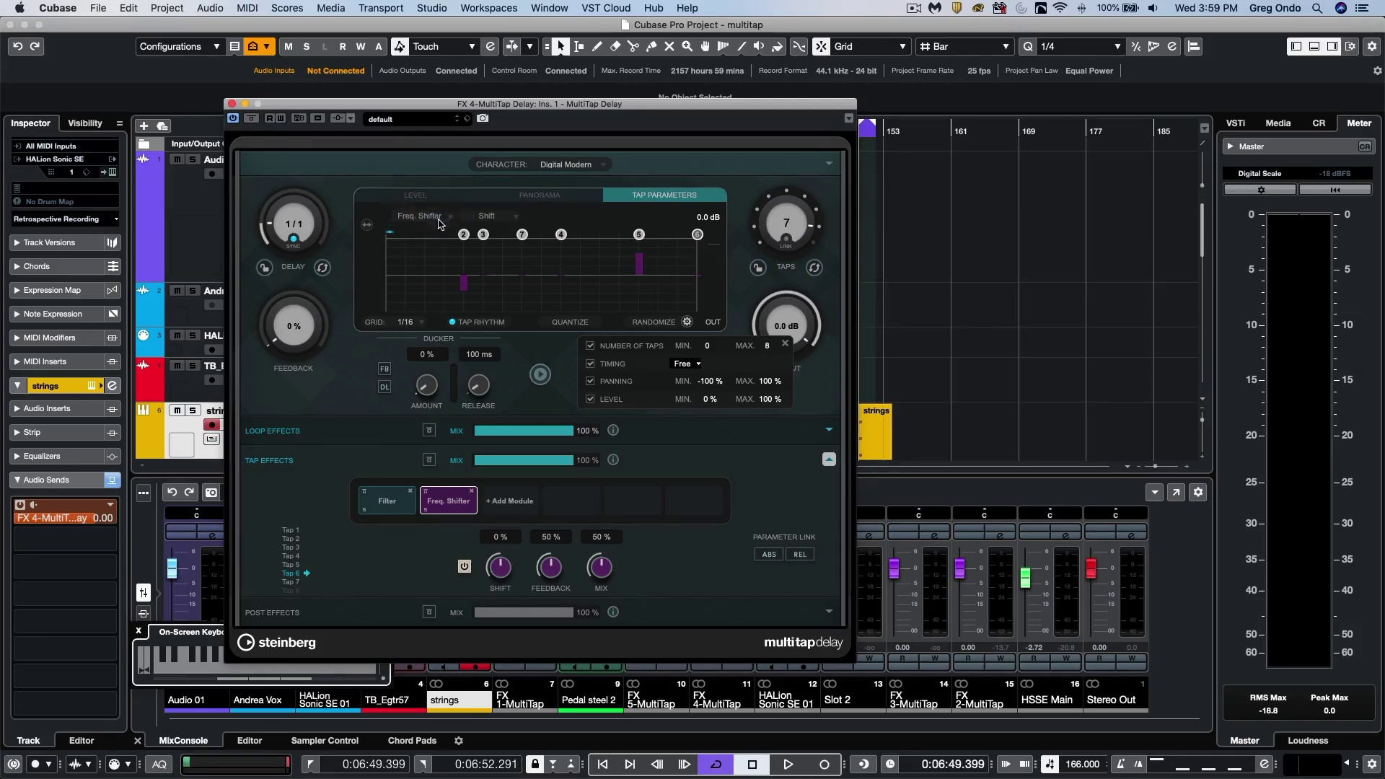
left_click(483, 218)
left_click(512, 231)
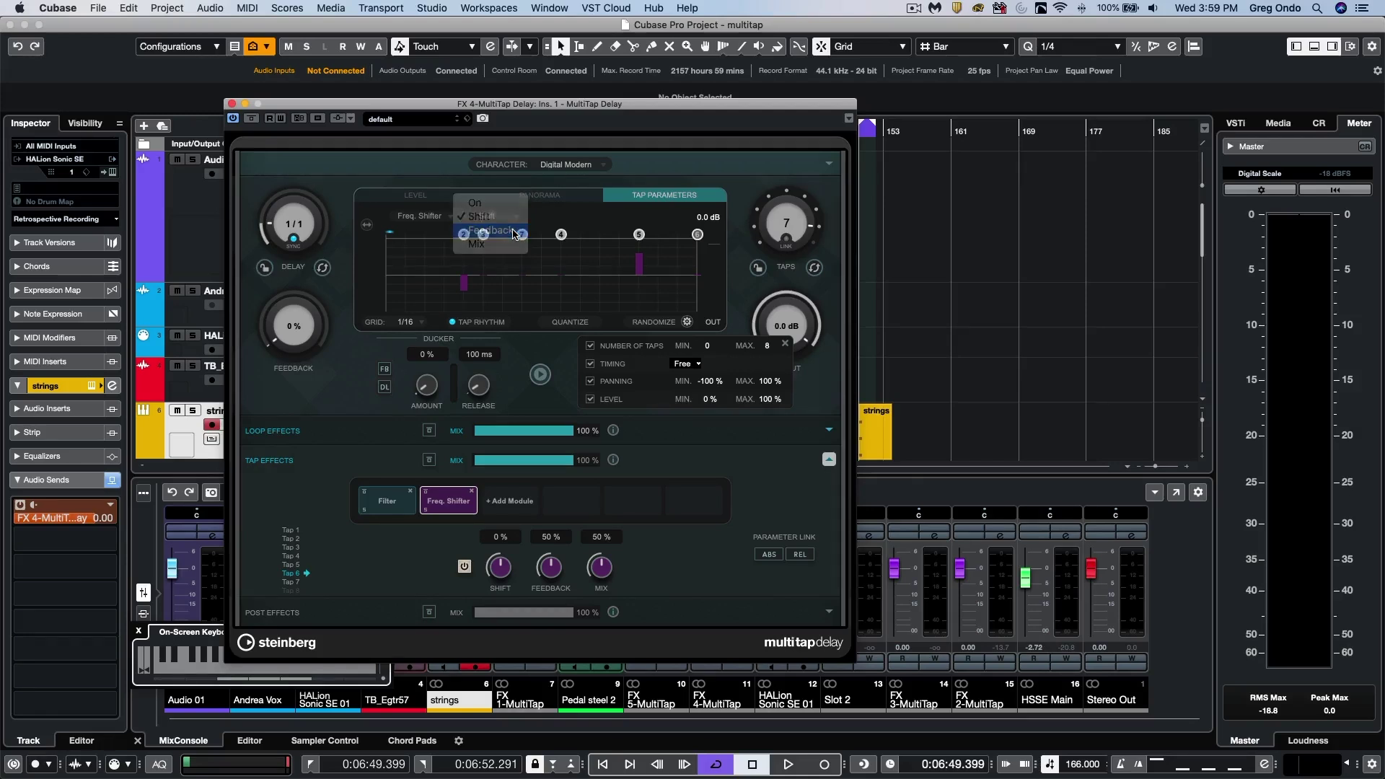
left_click(468, 275)
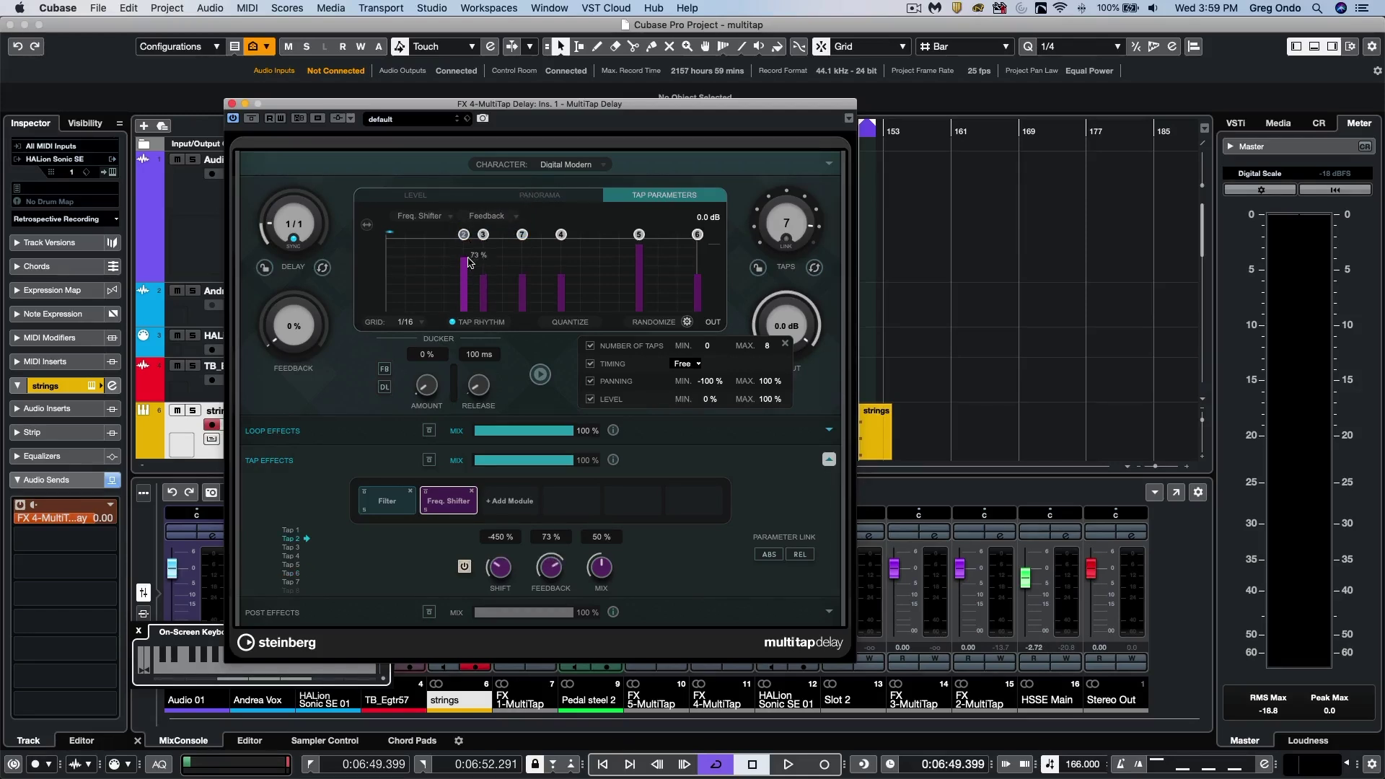
left_click_drag(524, 293, 565, 299)
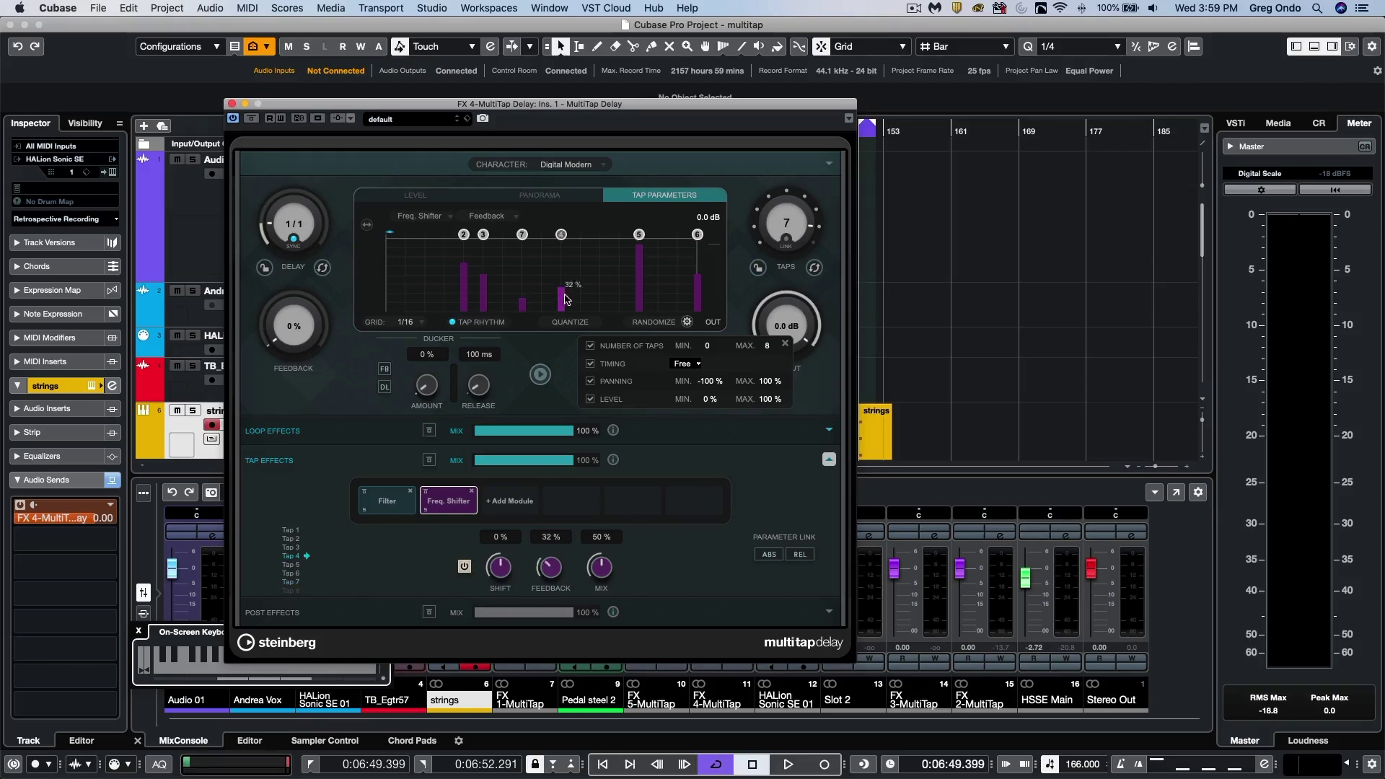
left_click(639, 278)
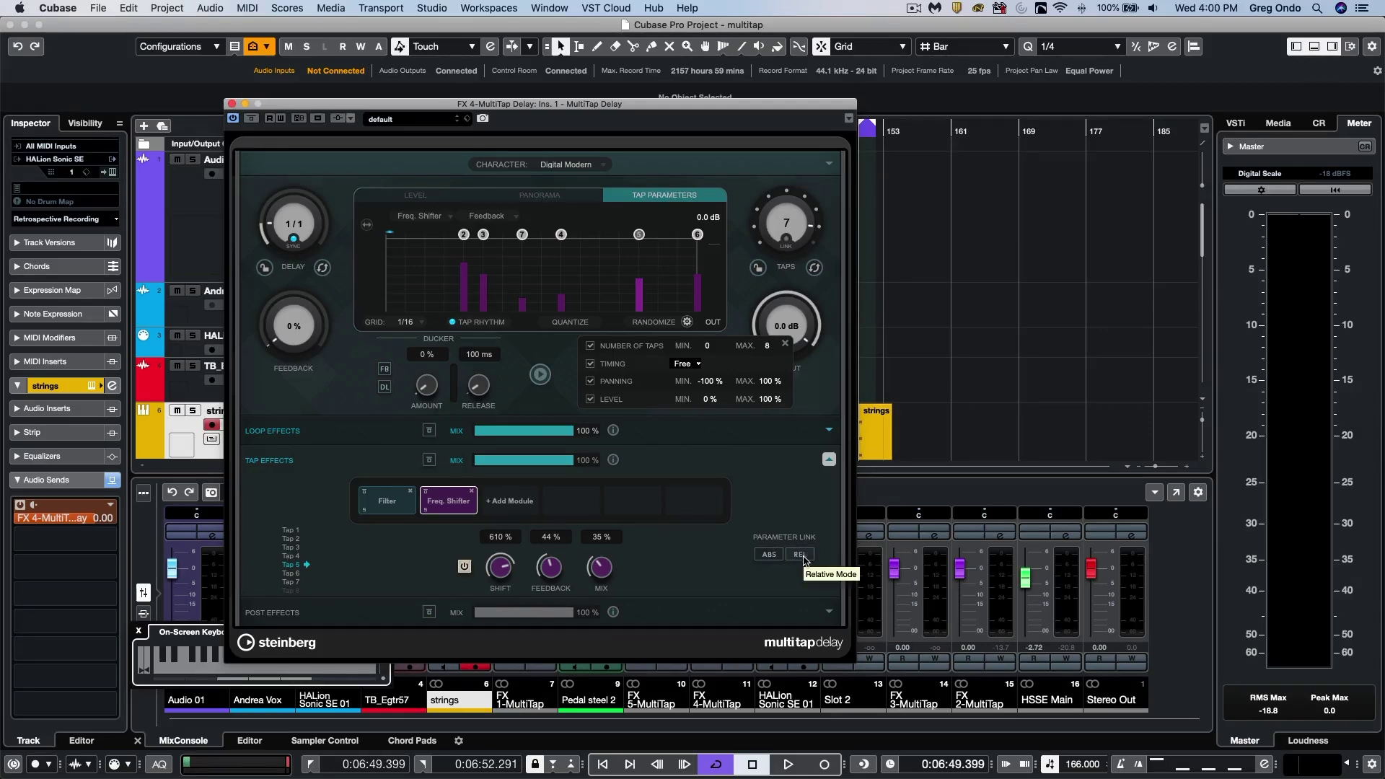
With taps linked absolutely, set every tap's feedback to 49%, then remove the link.
left_click(769, 555)
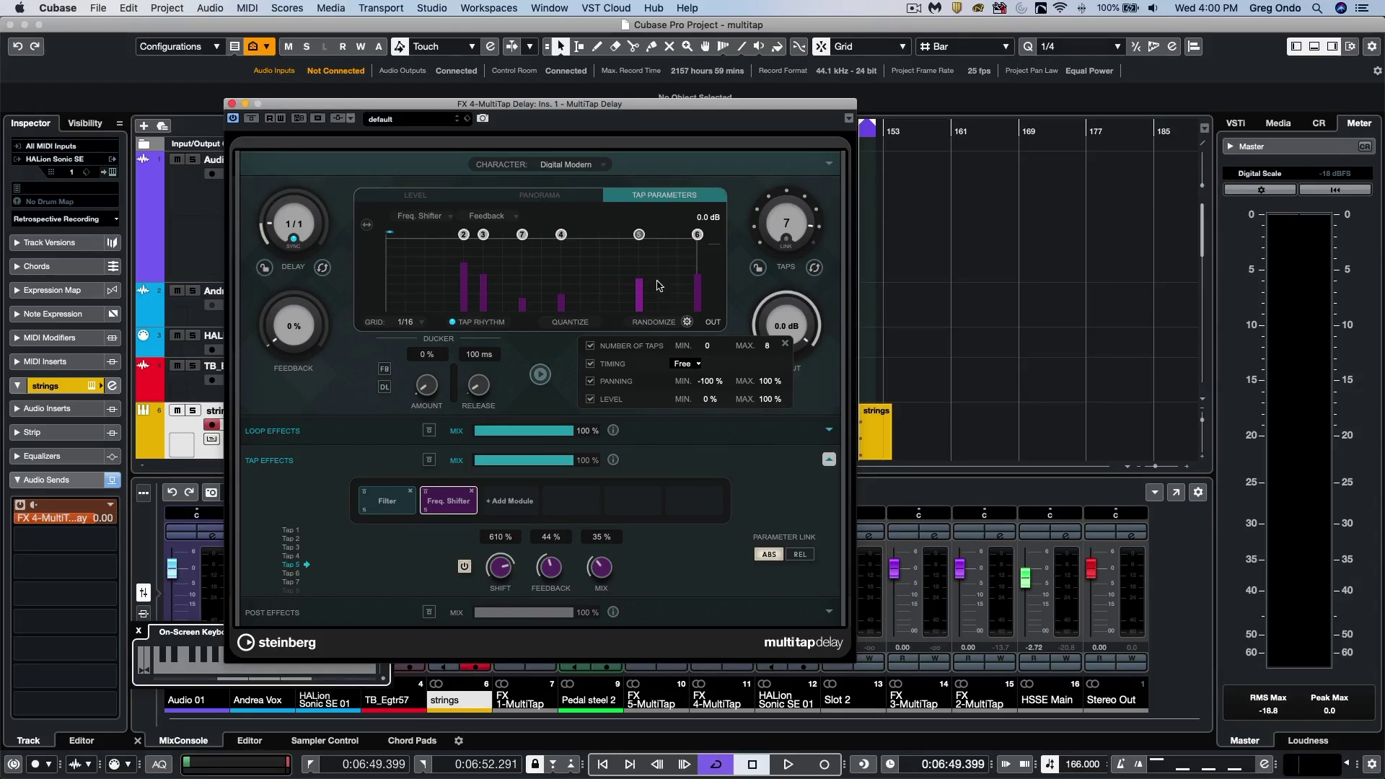
mouse_move(641, 285)
left_mouse_down()
mouse_move(642, 264)
mouse_move(647, 277)
left_mouse_up()
left_click(769, 555)
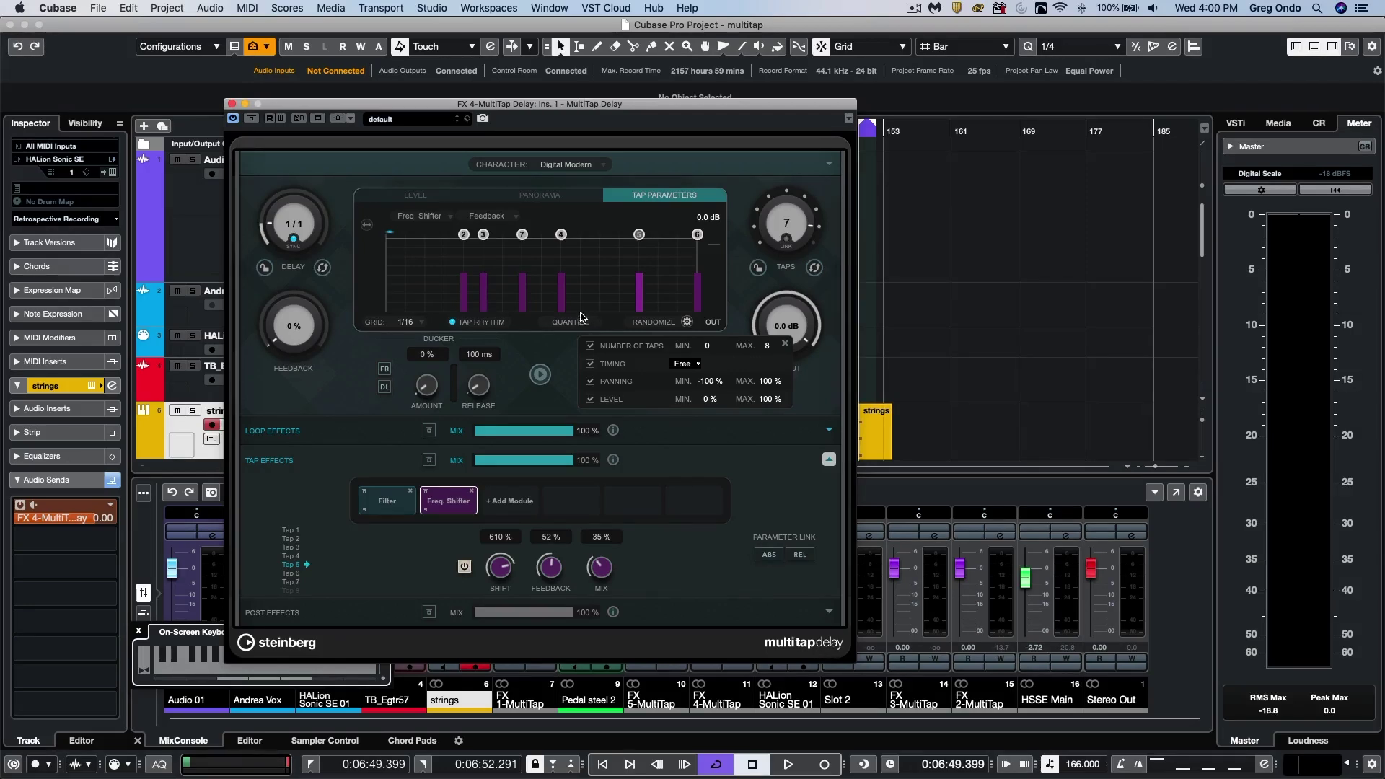
Lower taps 4 and 7 feedback, scale all taps relatively to 22% on tap 5, and enable Spread Taps.
mouse_move(566, 295)
left_mouse_down()
mouse_move(485, 283)
mouse_move(514, 228)
mouse_move(464, 303)
left_mouse_up()
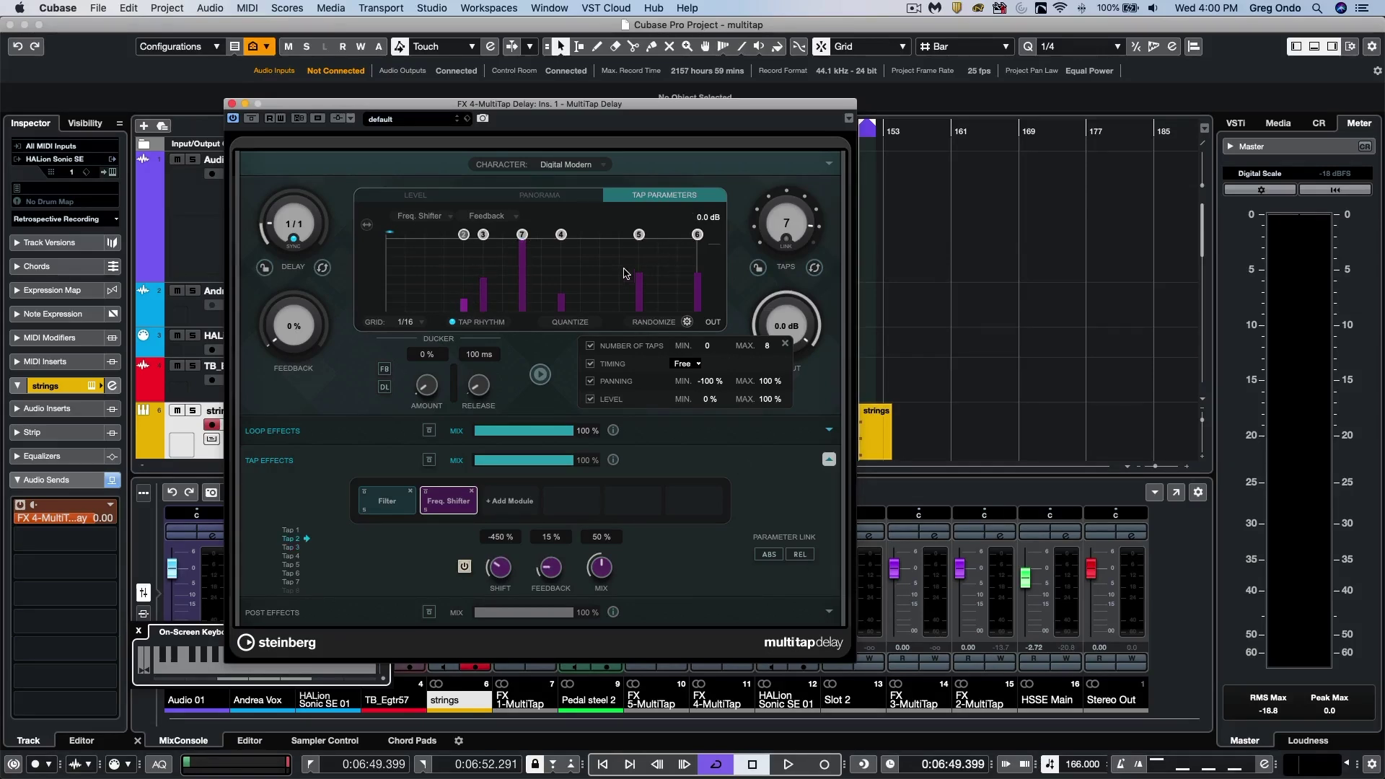
left_click_drag(514, 262, 522, 266)
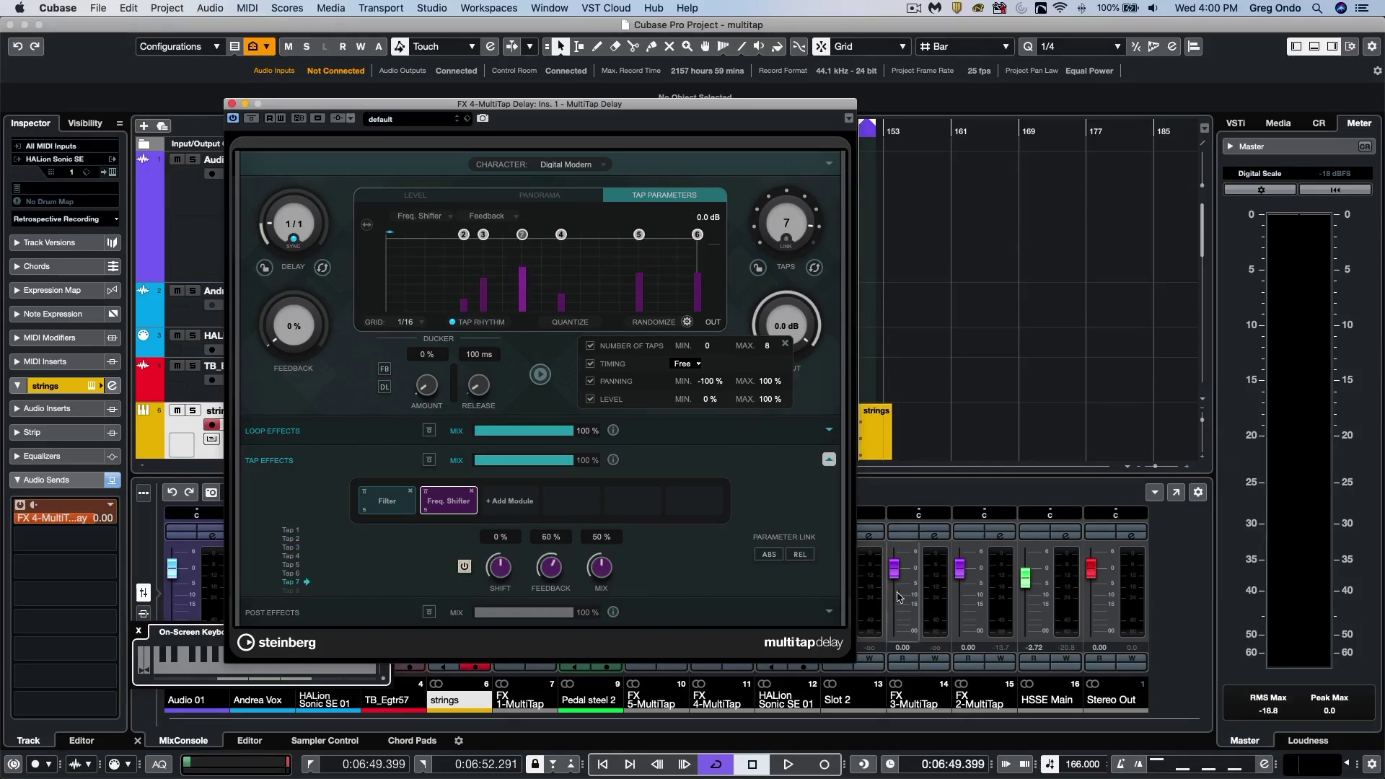
left_click(806, 555)
left_click_drag(641, 278, 650, 295)
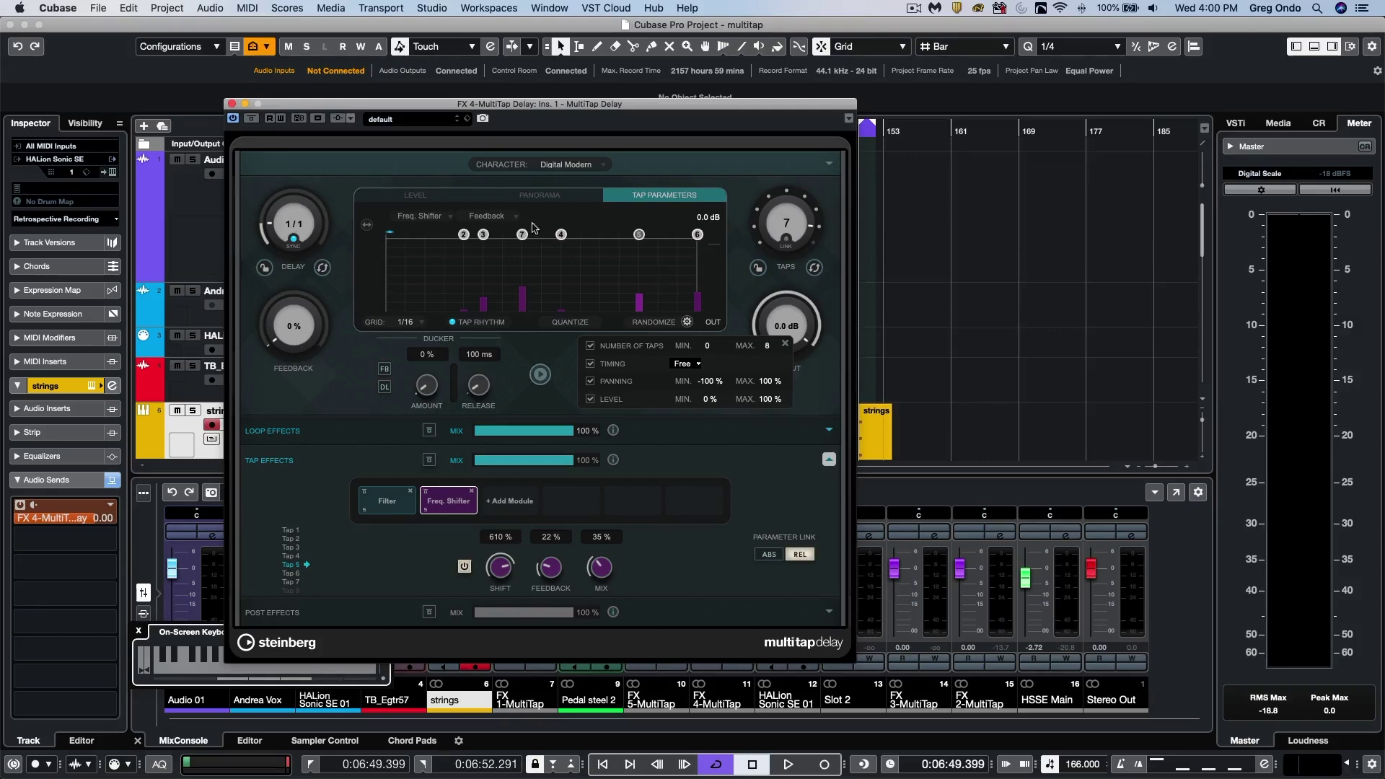
left_click(369, 227)
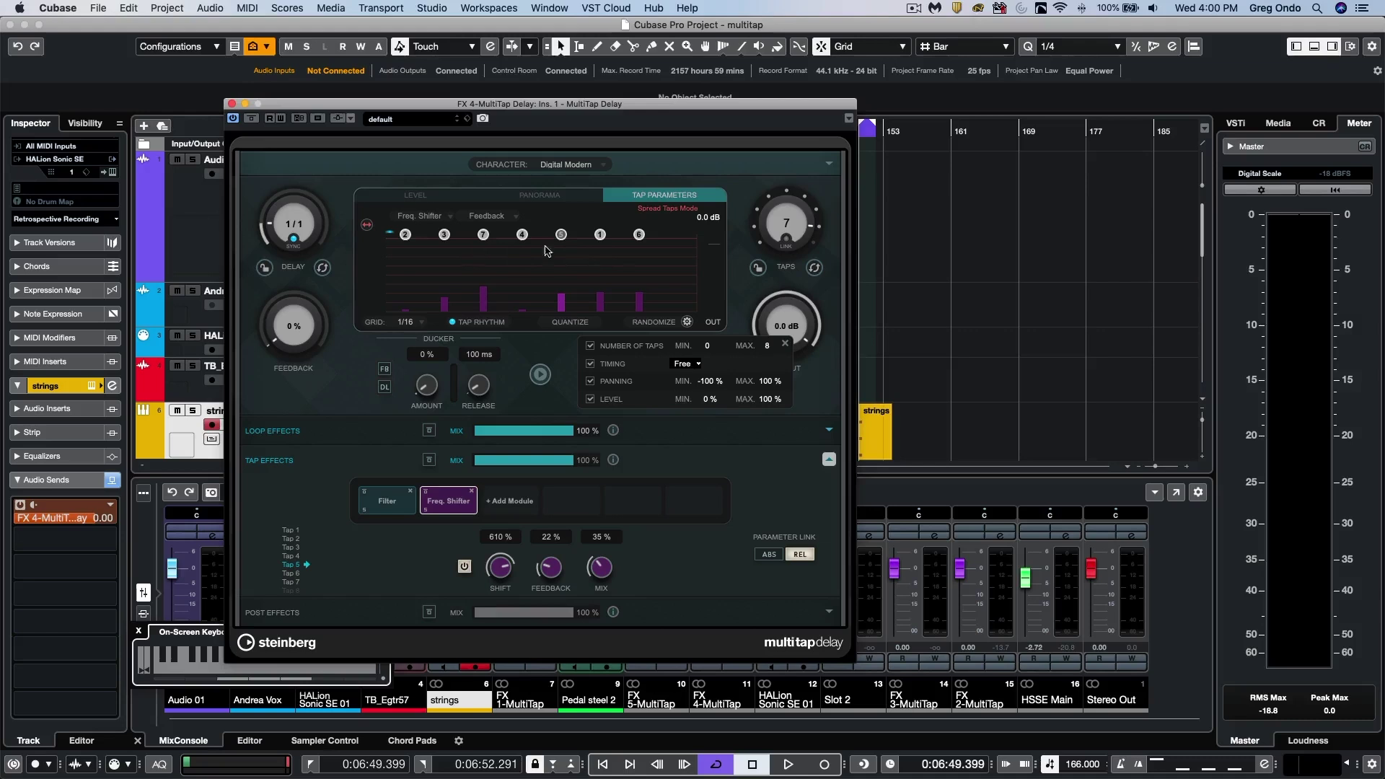
Turn off Spread Taps, show tap levels, shift all taps slightly earlier, and reveal Post Effects.
left_click(370, 227)
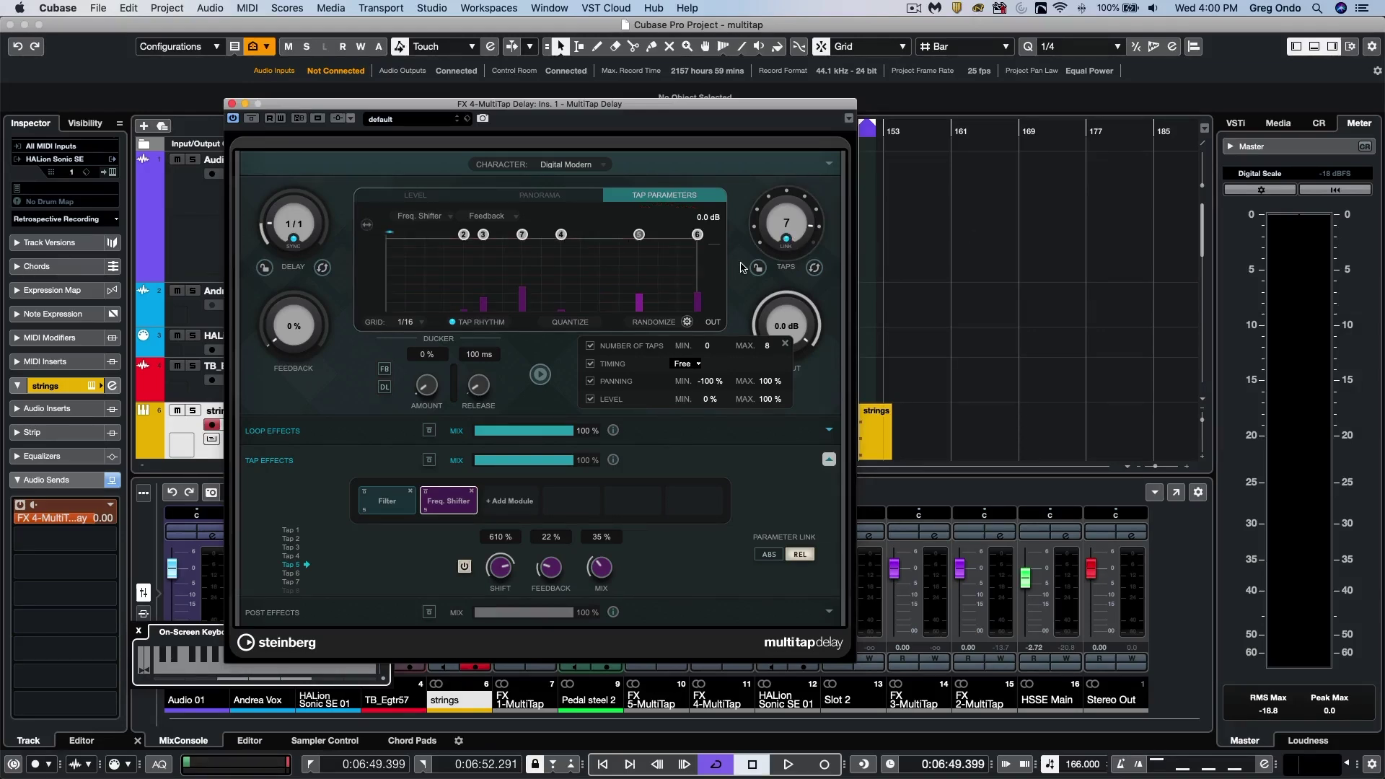
left_click(555, 195)
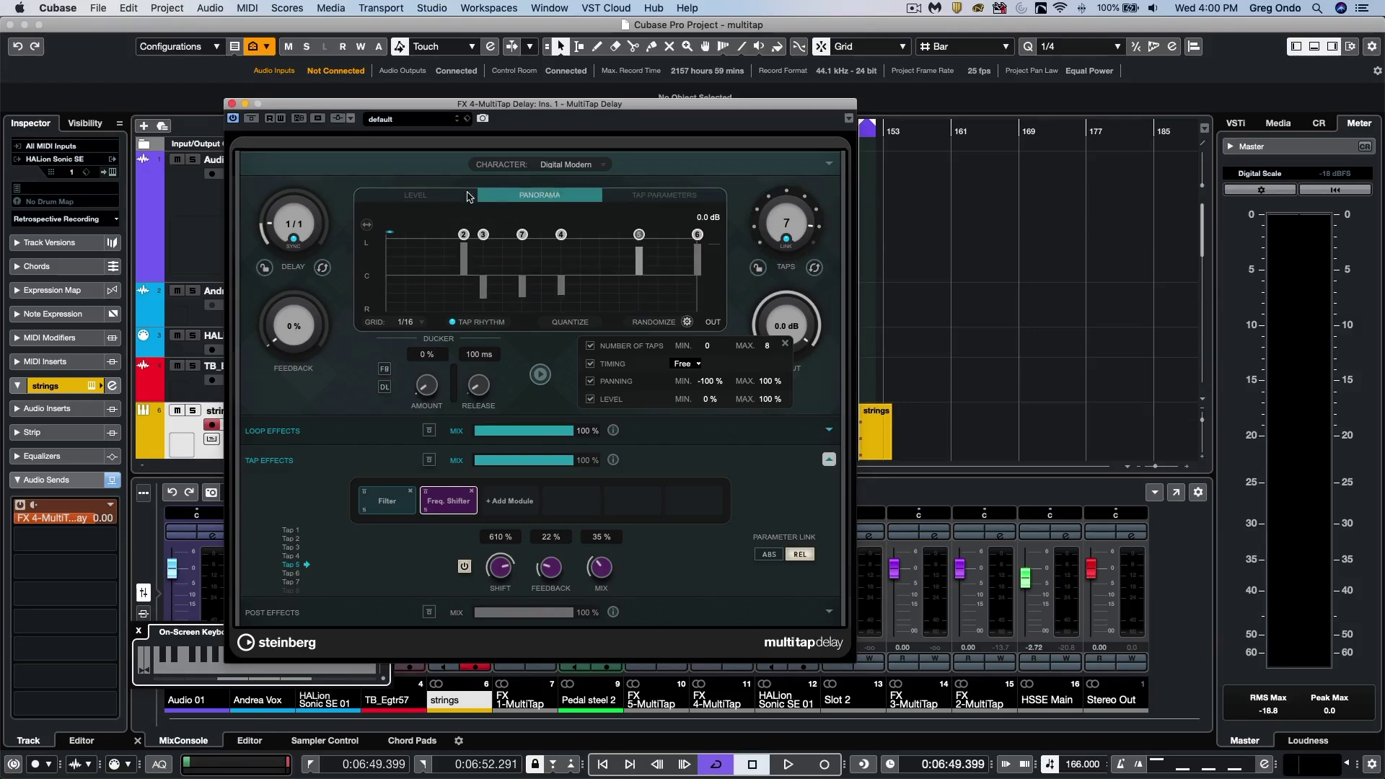
left_click(443, 201)
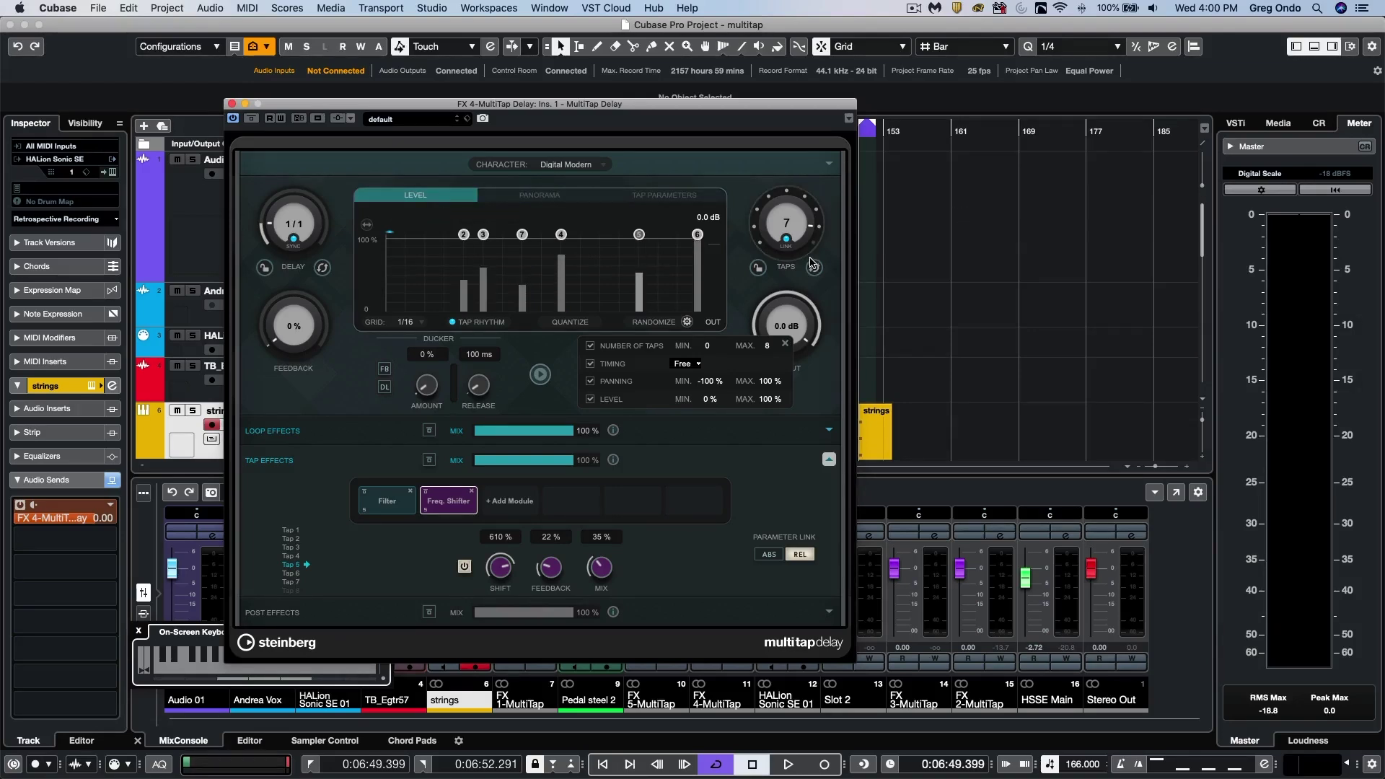
mouse_move(698, 238)
left_mouse_down()
mouse_move(658, 238)
mouse_move(678, 238)
left_mouse_up()
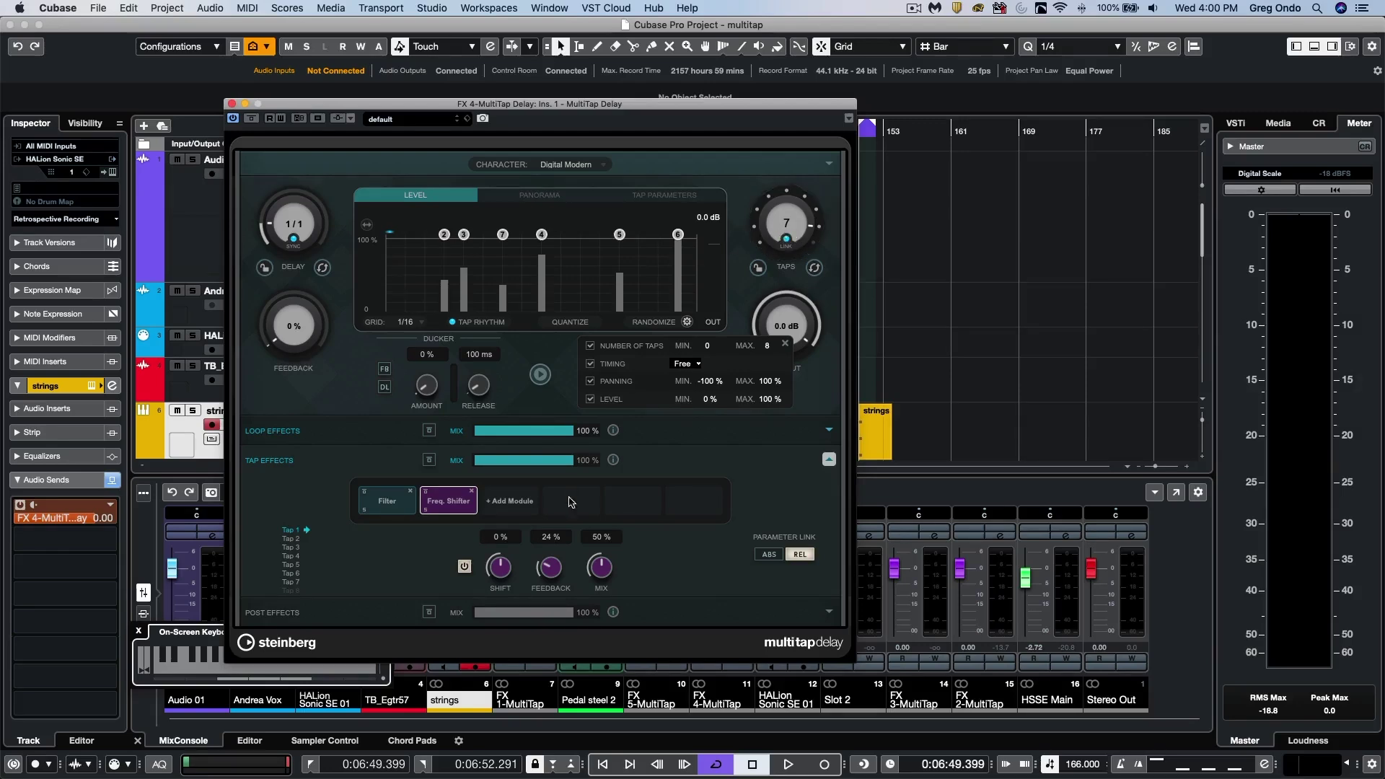
left_click(451, 612)
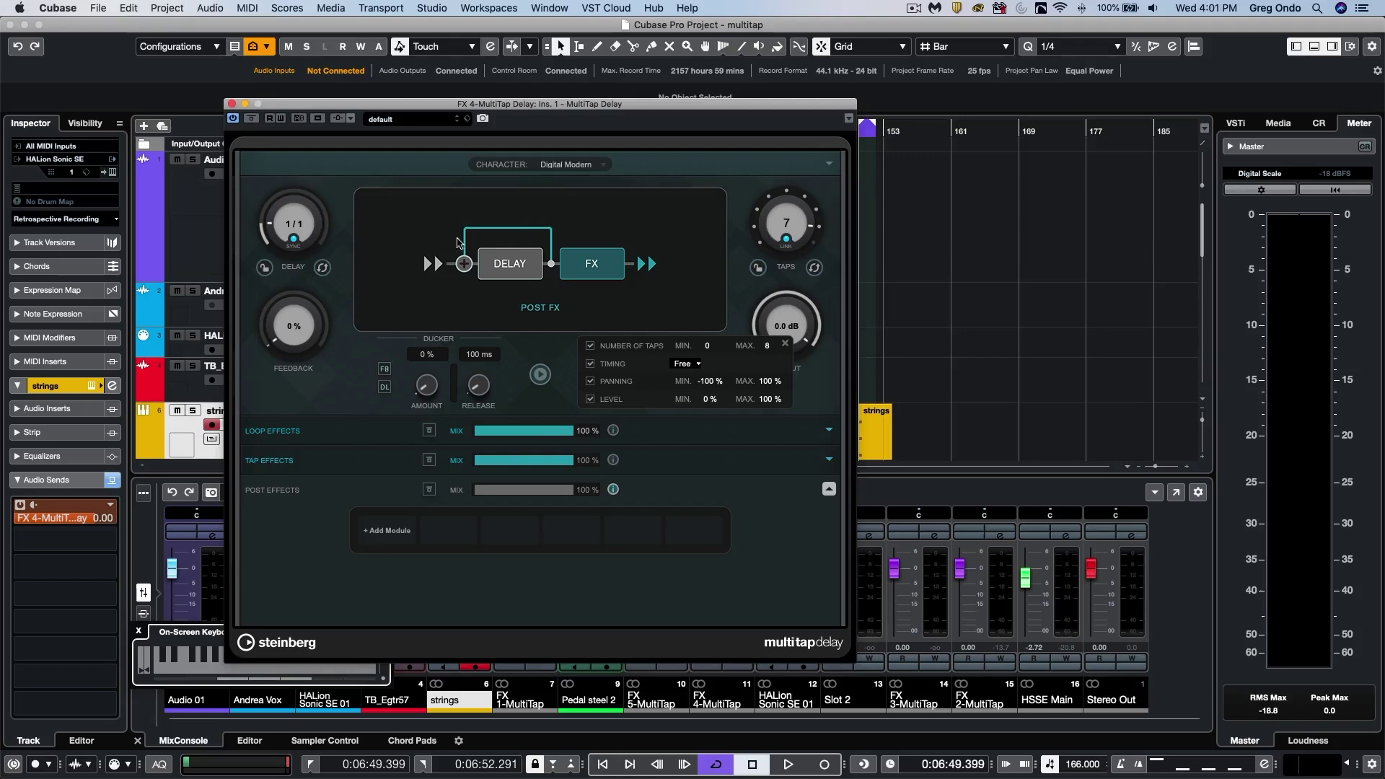
Load the Freq Repeat preset from the preset browser, then open the strings part in the key editor.
left_click(714, 458)
left_click(435, 123)
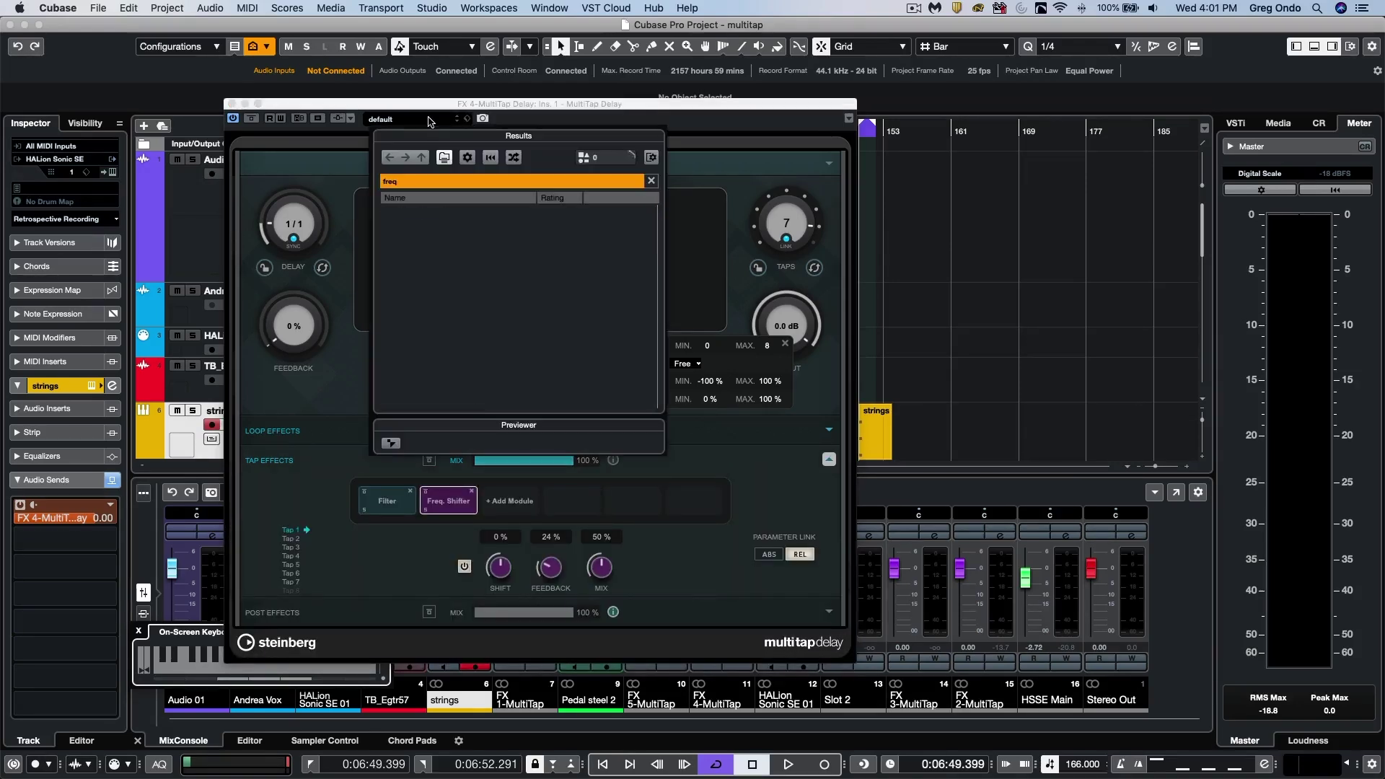
double_click(425, 212)
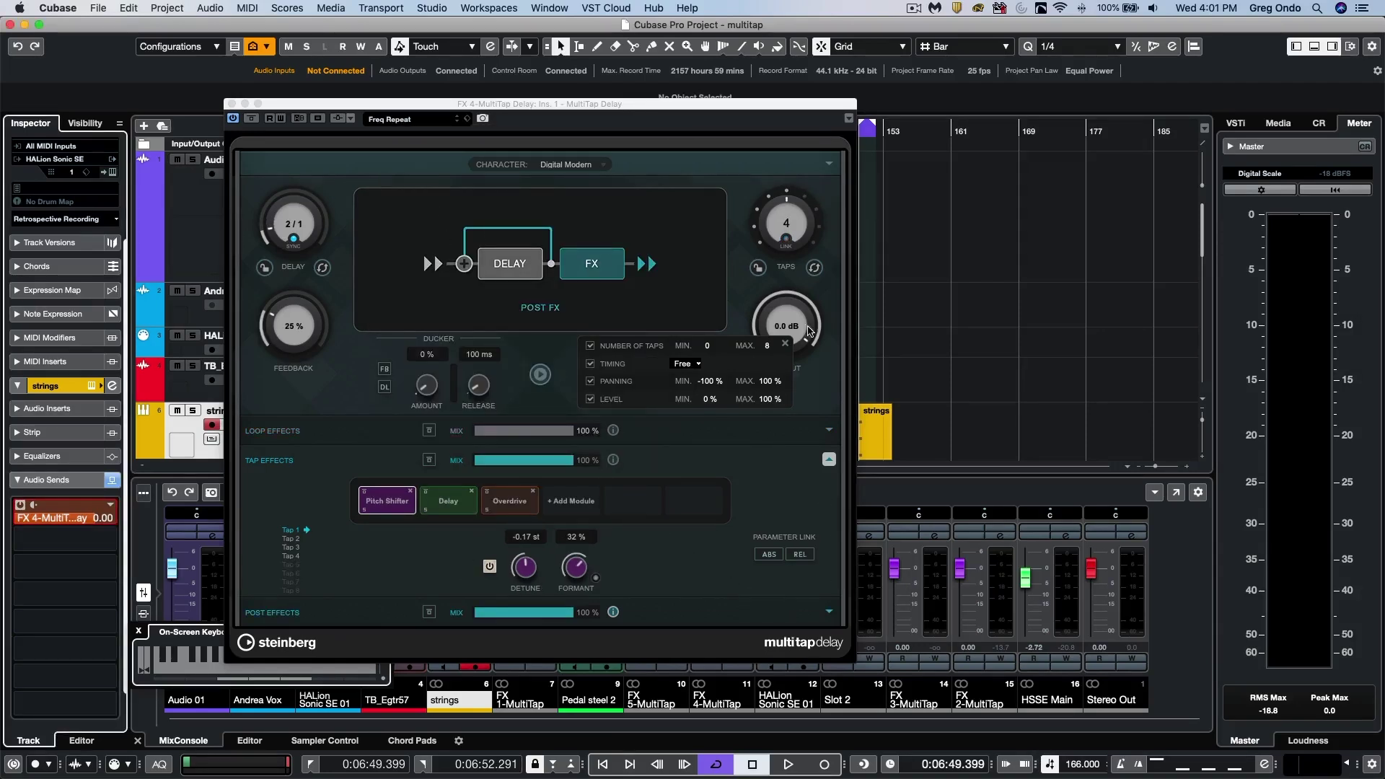
left_click(873, 442)
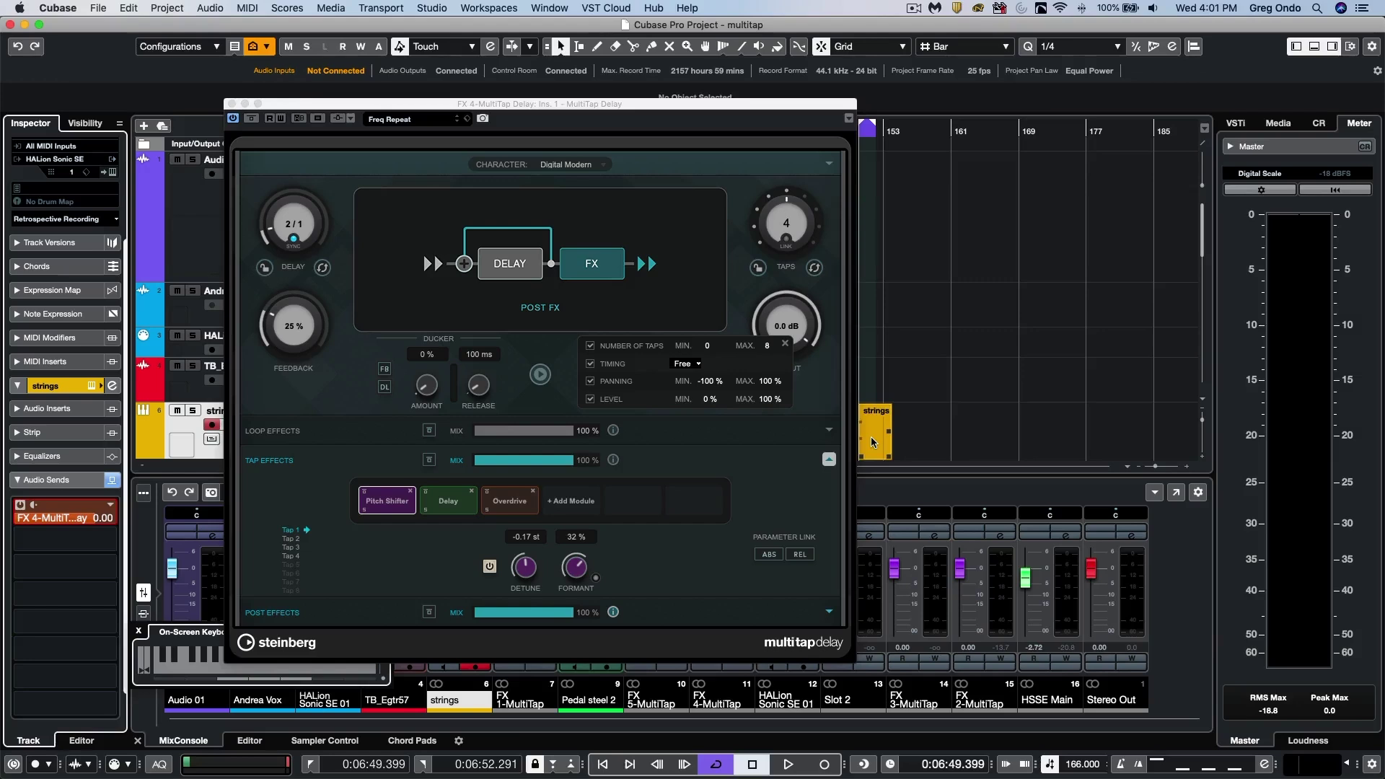
double_click(872, 442)
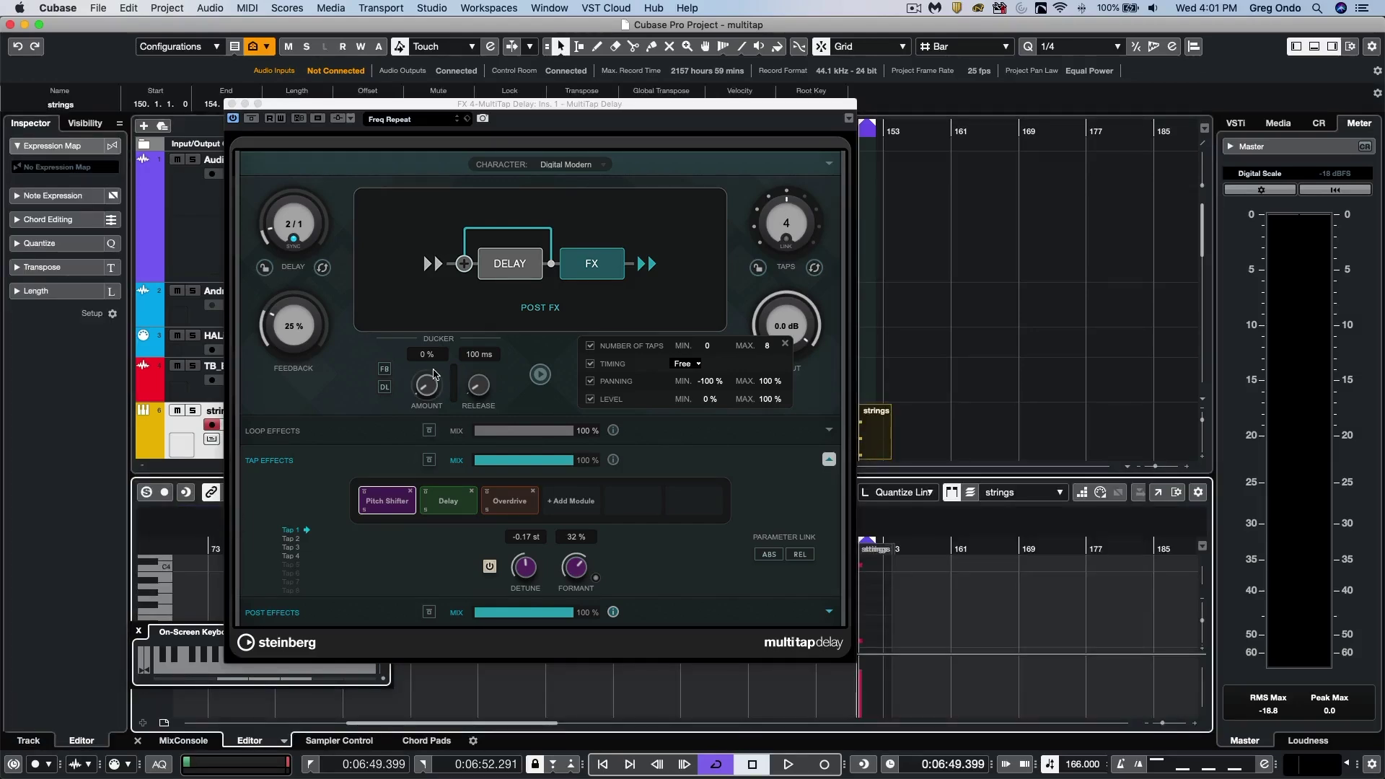
While the strings play, set the delay to 1/1 and feedback to 59%, closing the randomize options.
key("space")
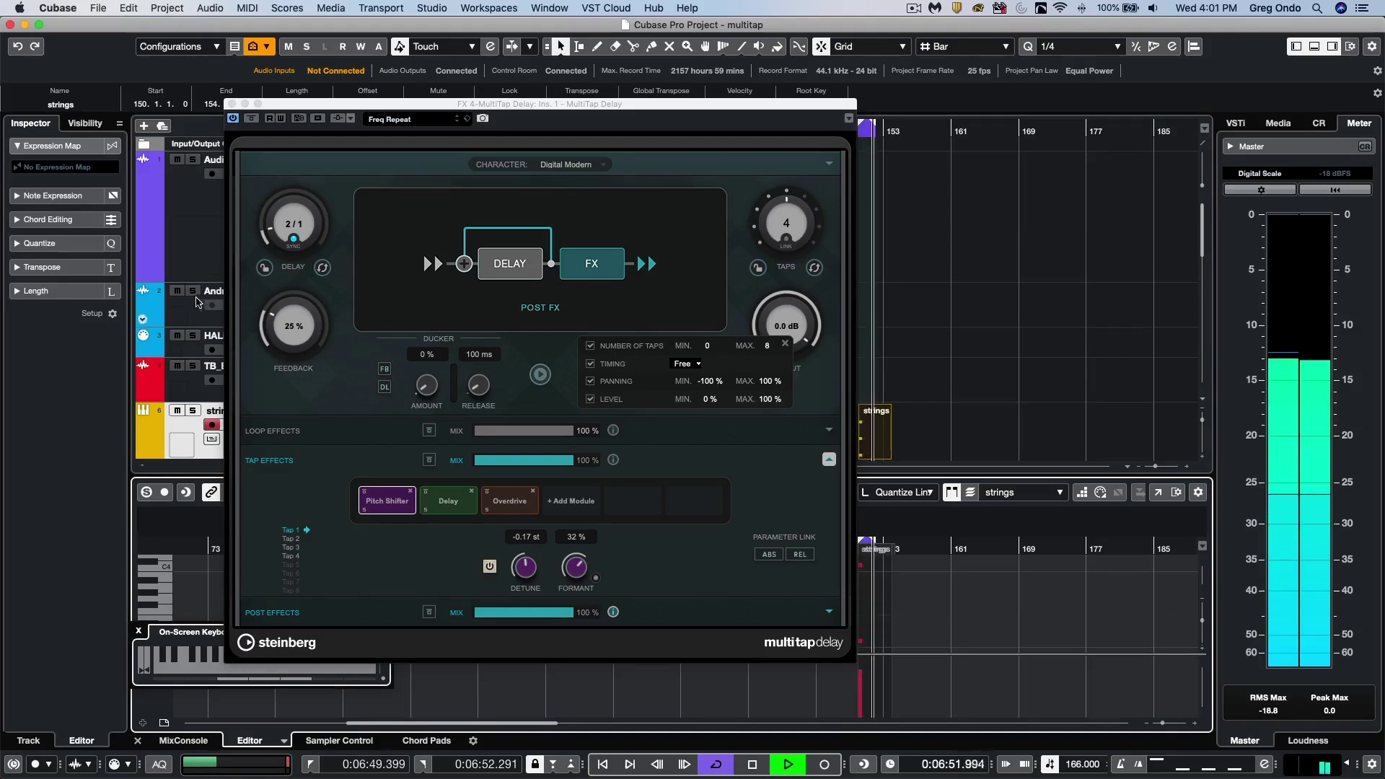
left_click_drag(261, 221, 261, 225)
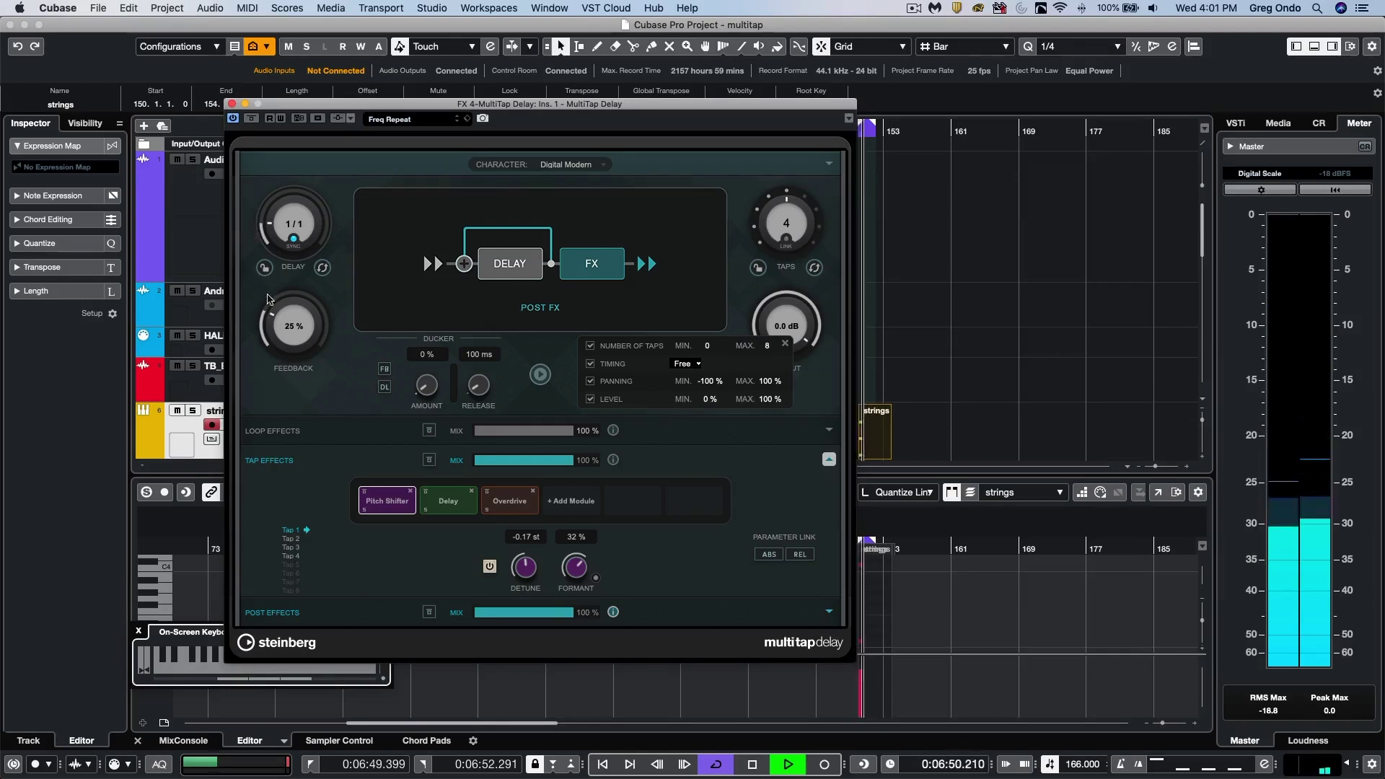
left_click_drag(261, 332, 262, 301)
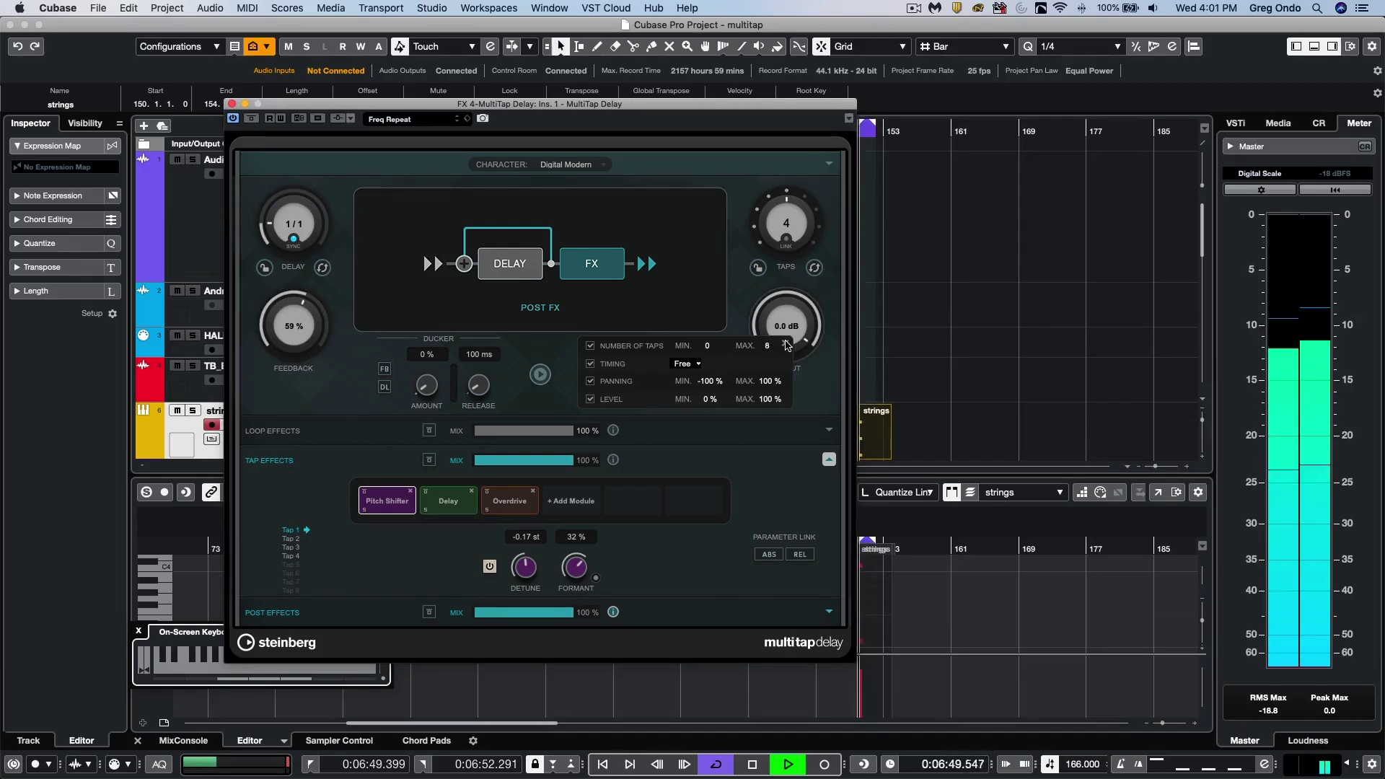
left_click(786, 344)
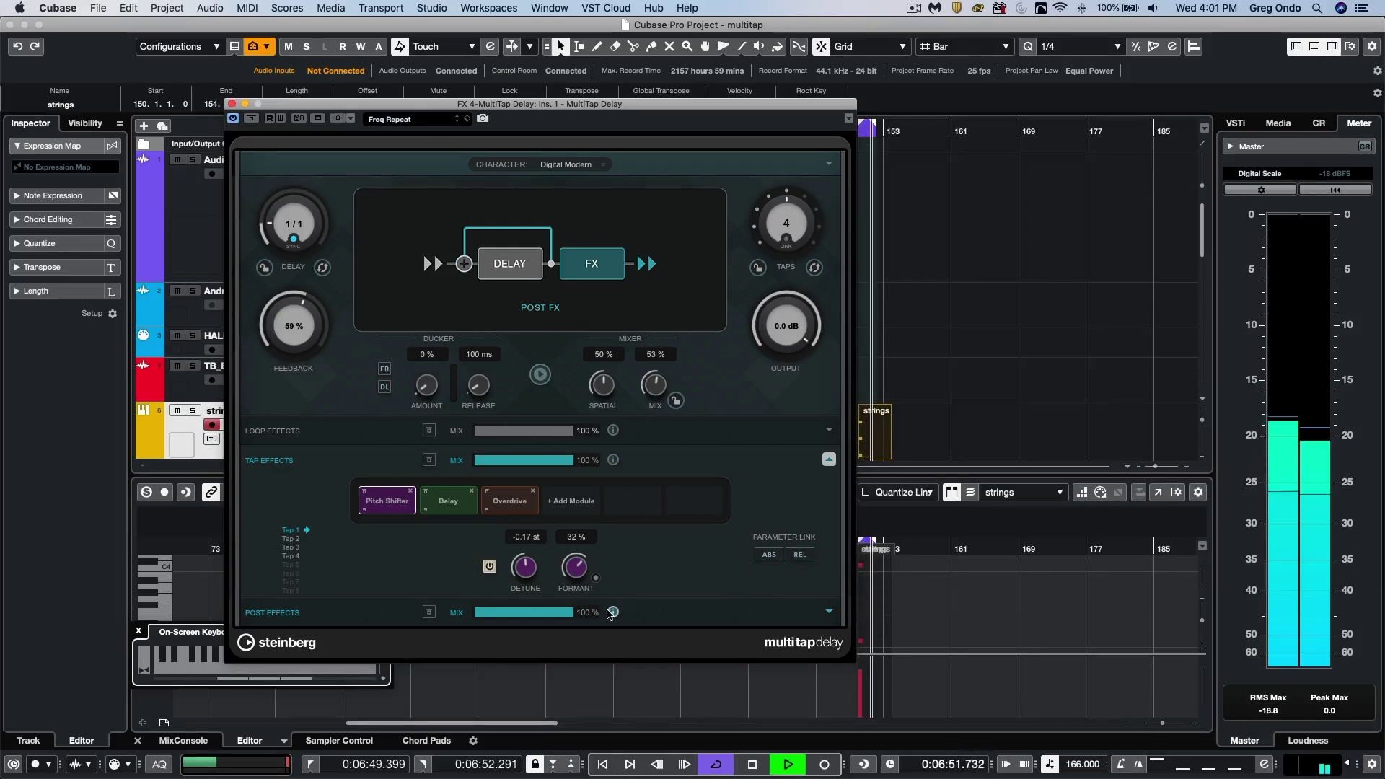
mouse_move(645, 238)
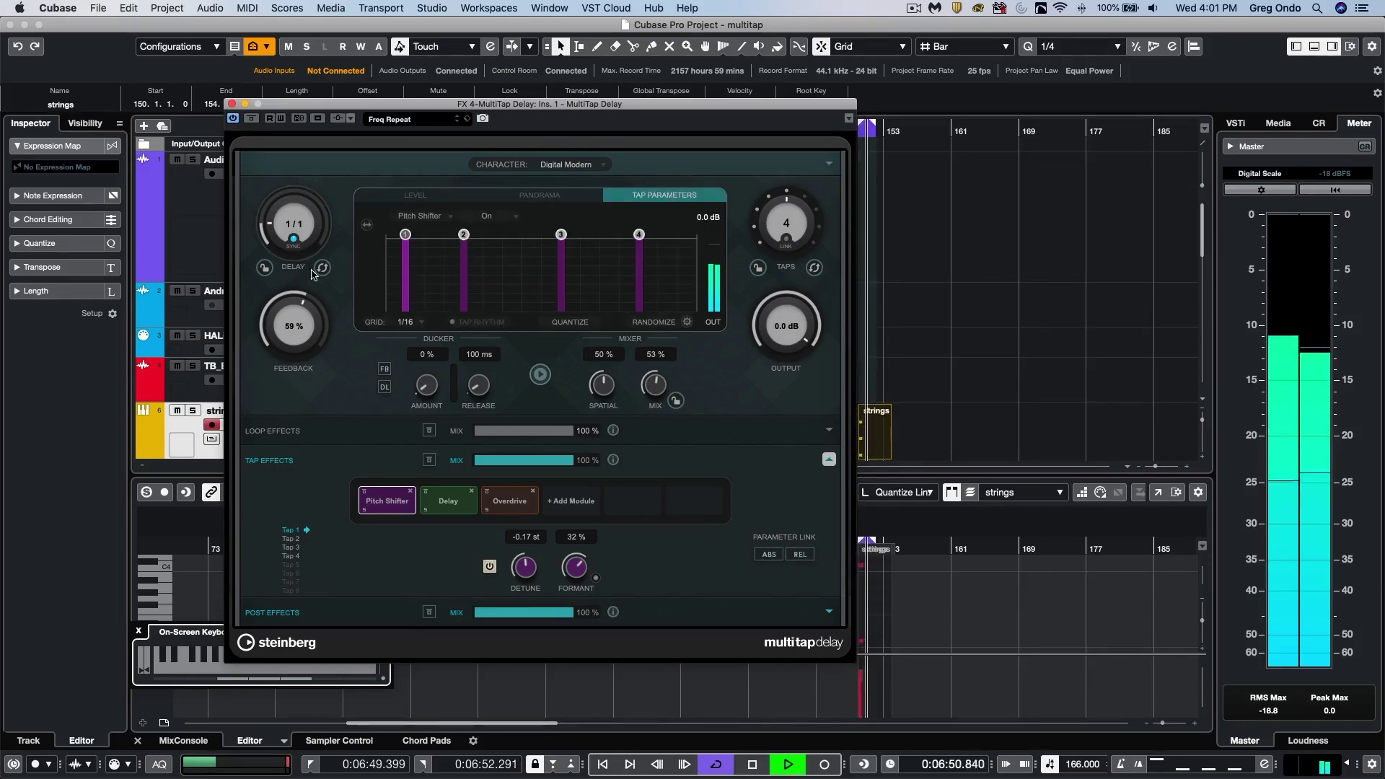
key("space")
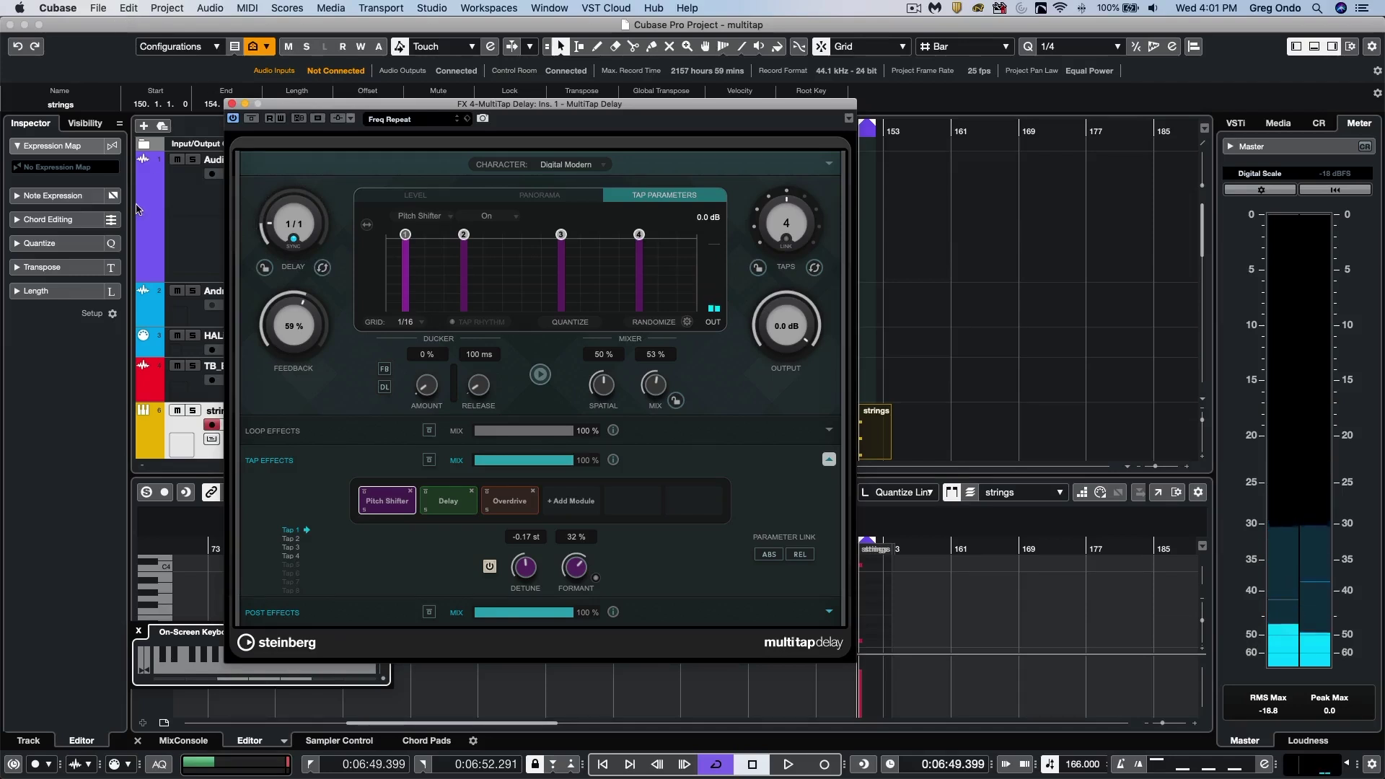
Close the delay, set playback near bar 158, select Pedal steel 2, and open its FX 5 MultiTap Delay.
left_click(244, 104)
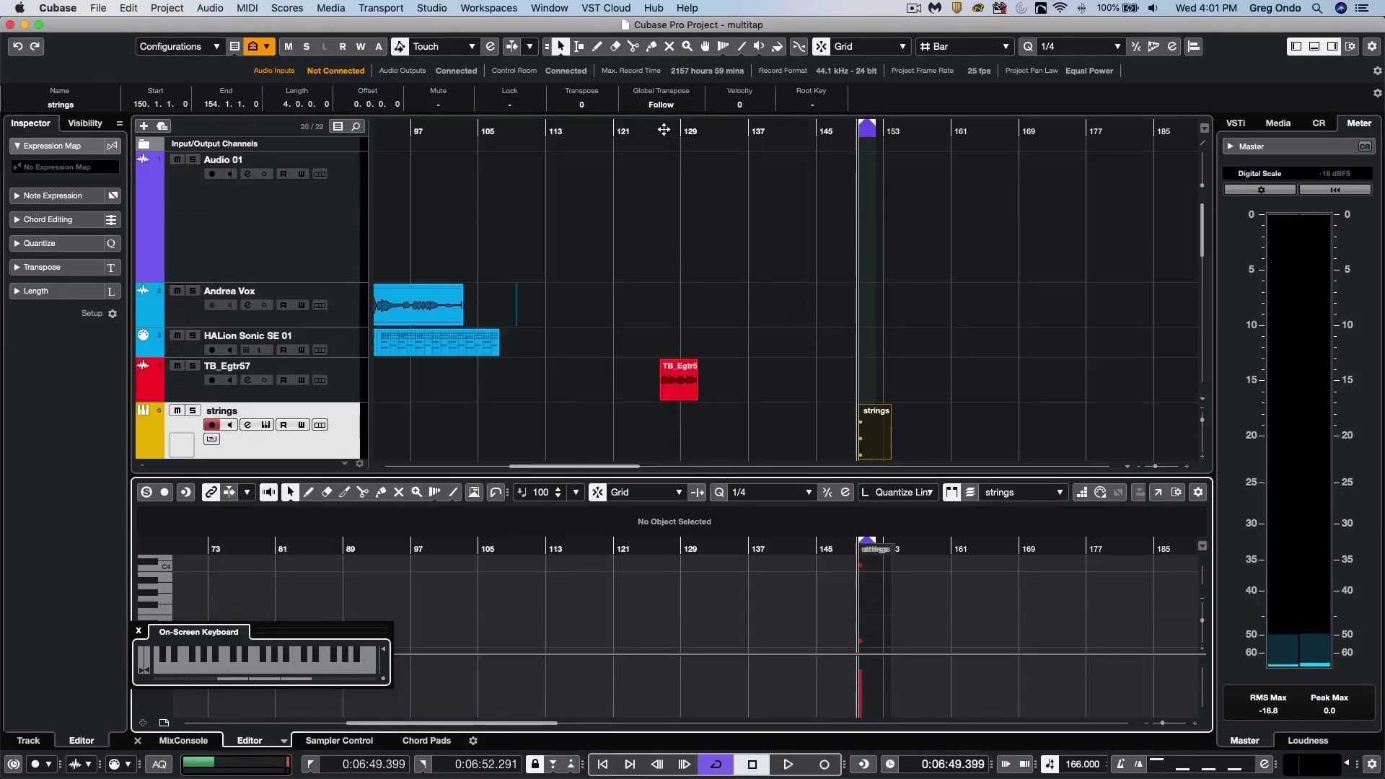
left_click(660, 130)
scroll(999, 311, "down", 3)
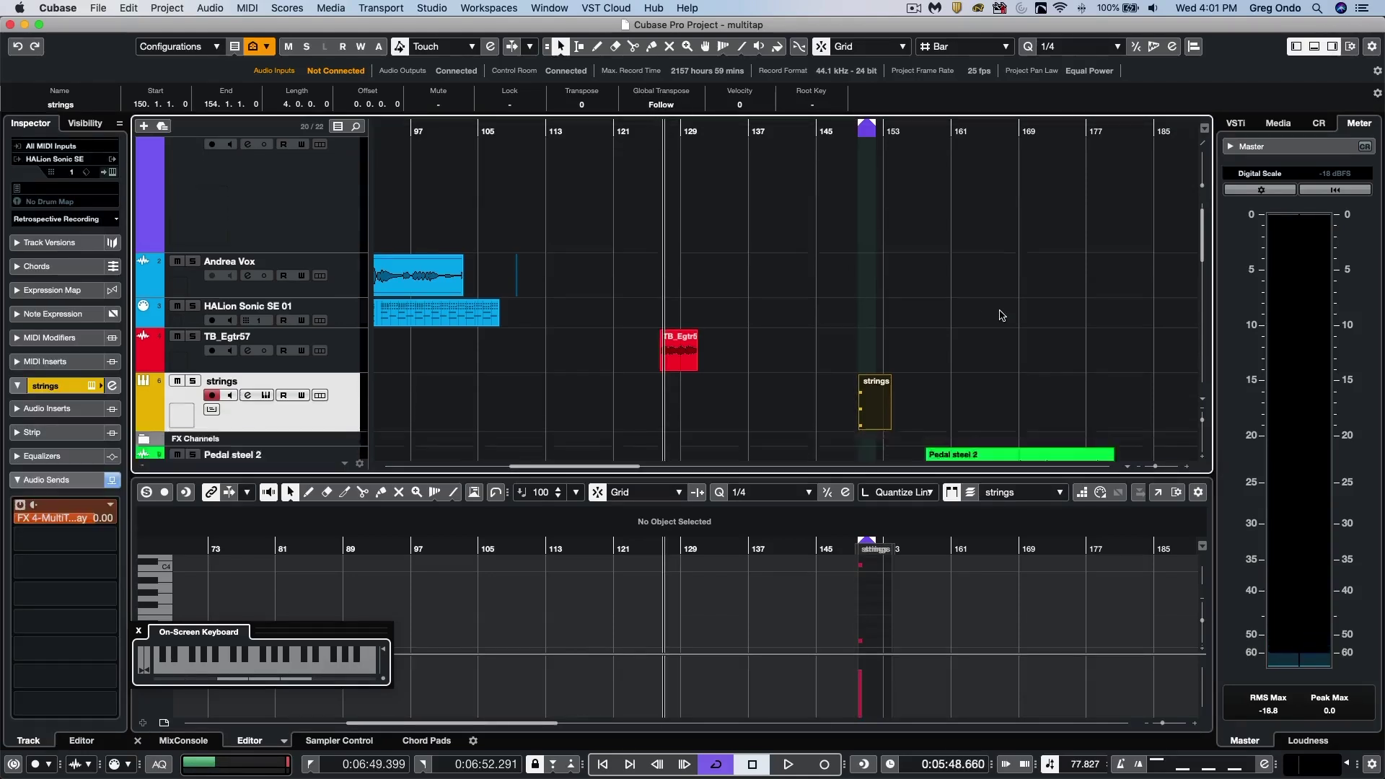
left_click_drag(927, 132, 925, 152)
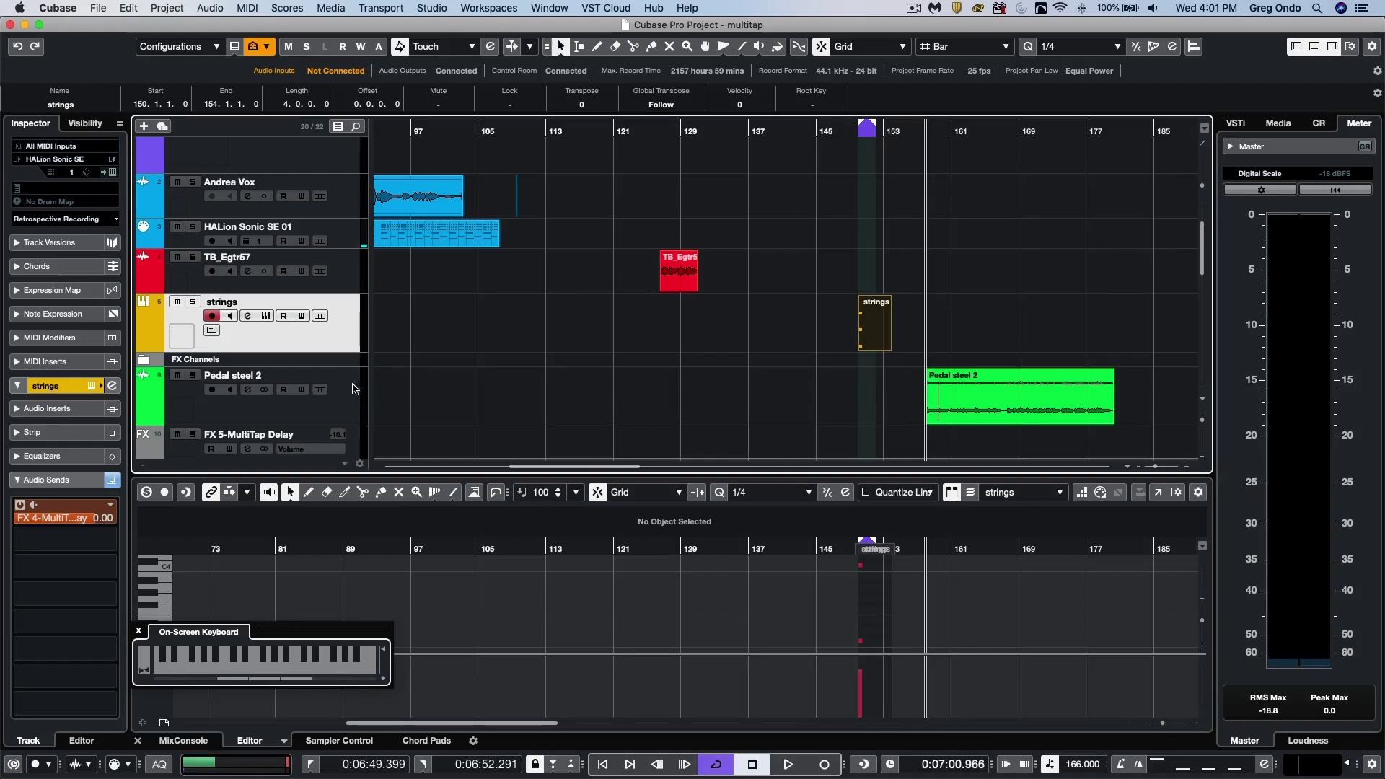
left_click(339, 408)
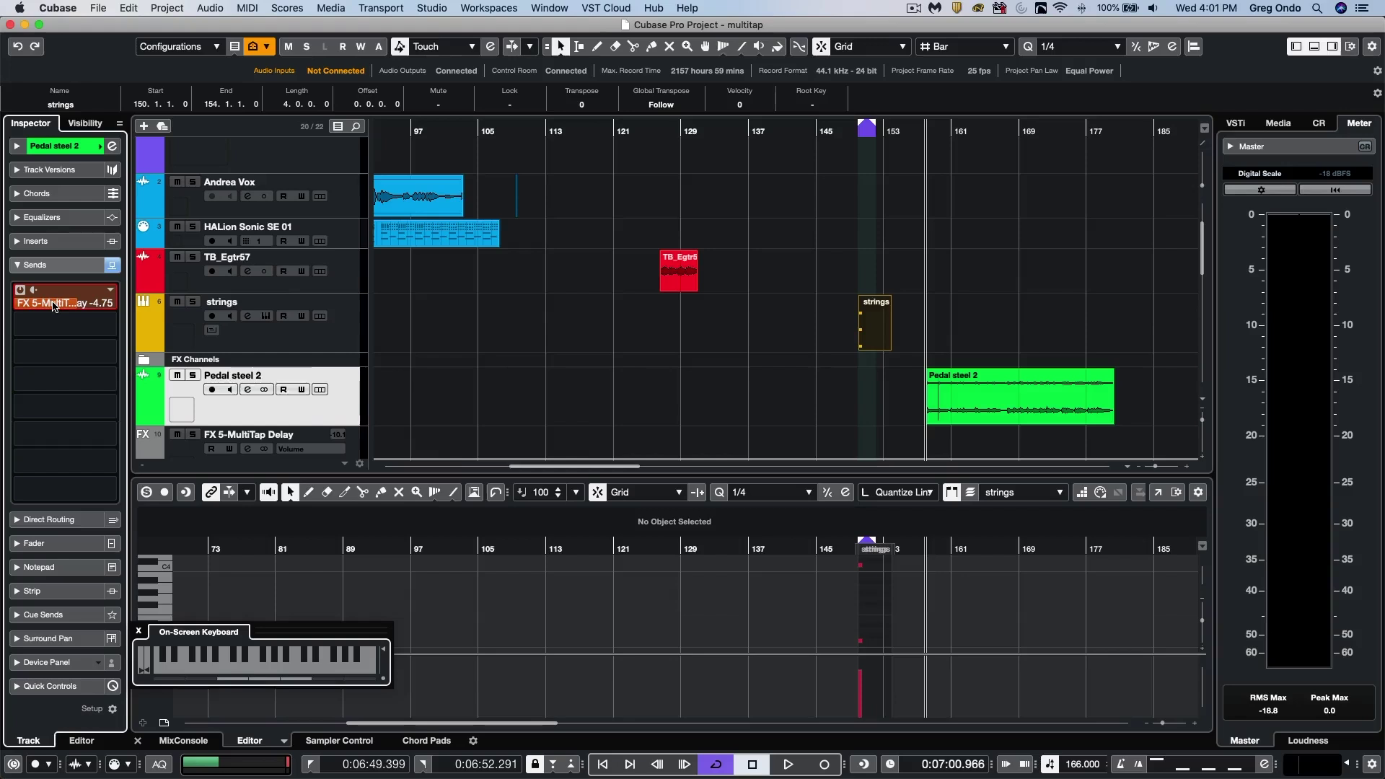
left_click(55, 303)
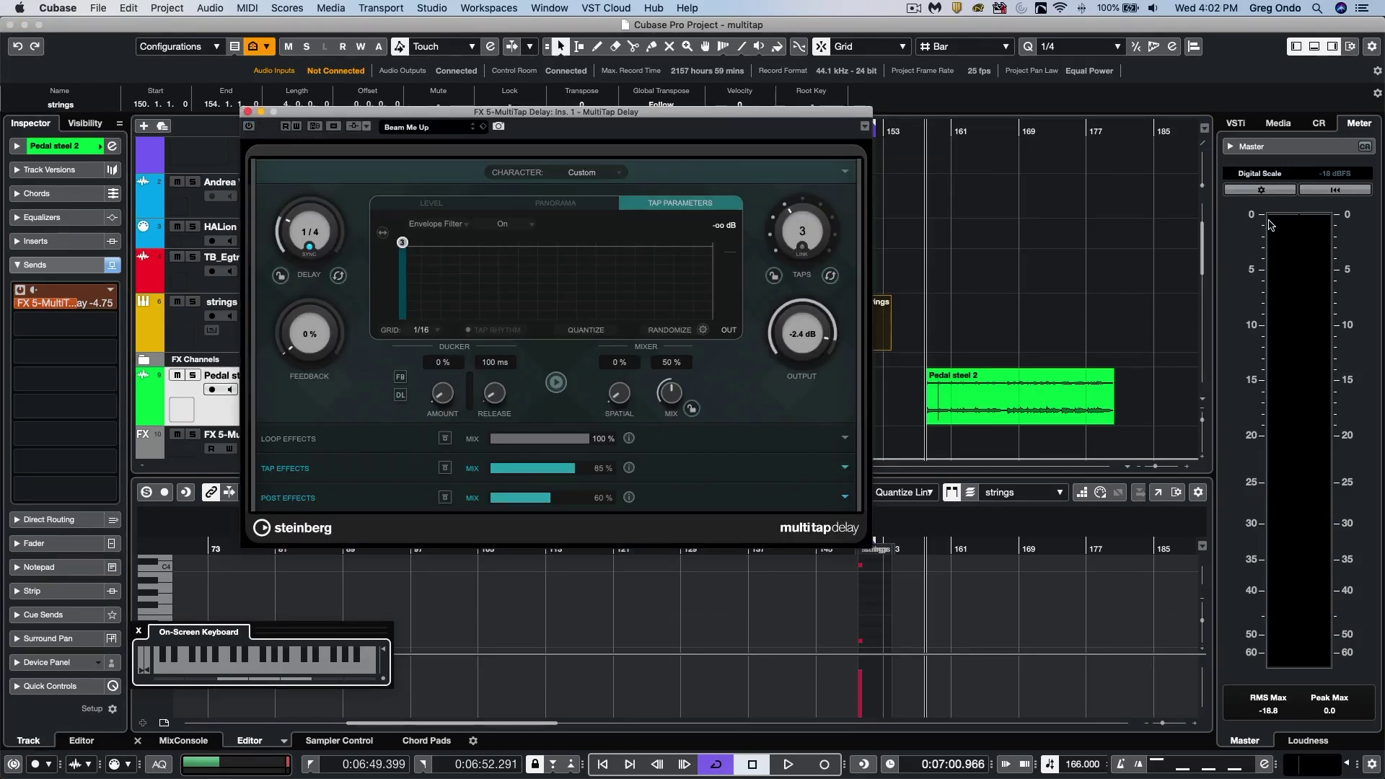
Play and stop the slide guitar through Beam Me Up, then switch the delay's processing on.
key("space")
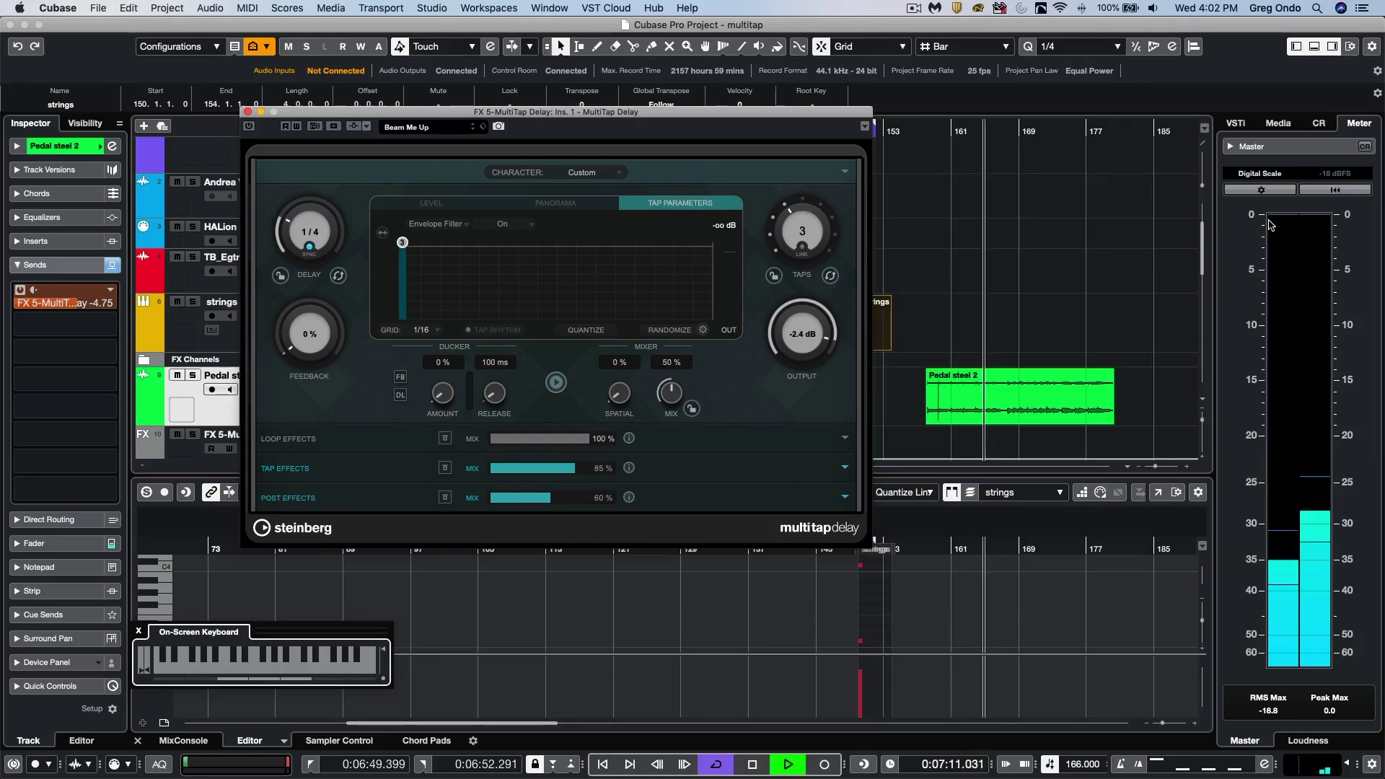
key("space")
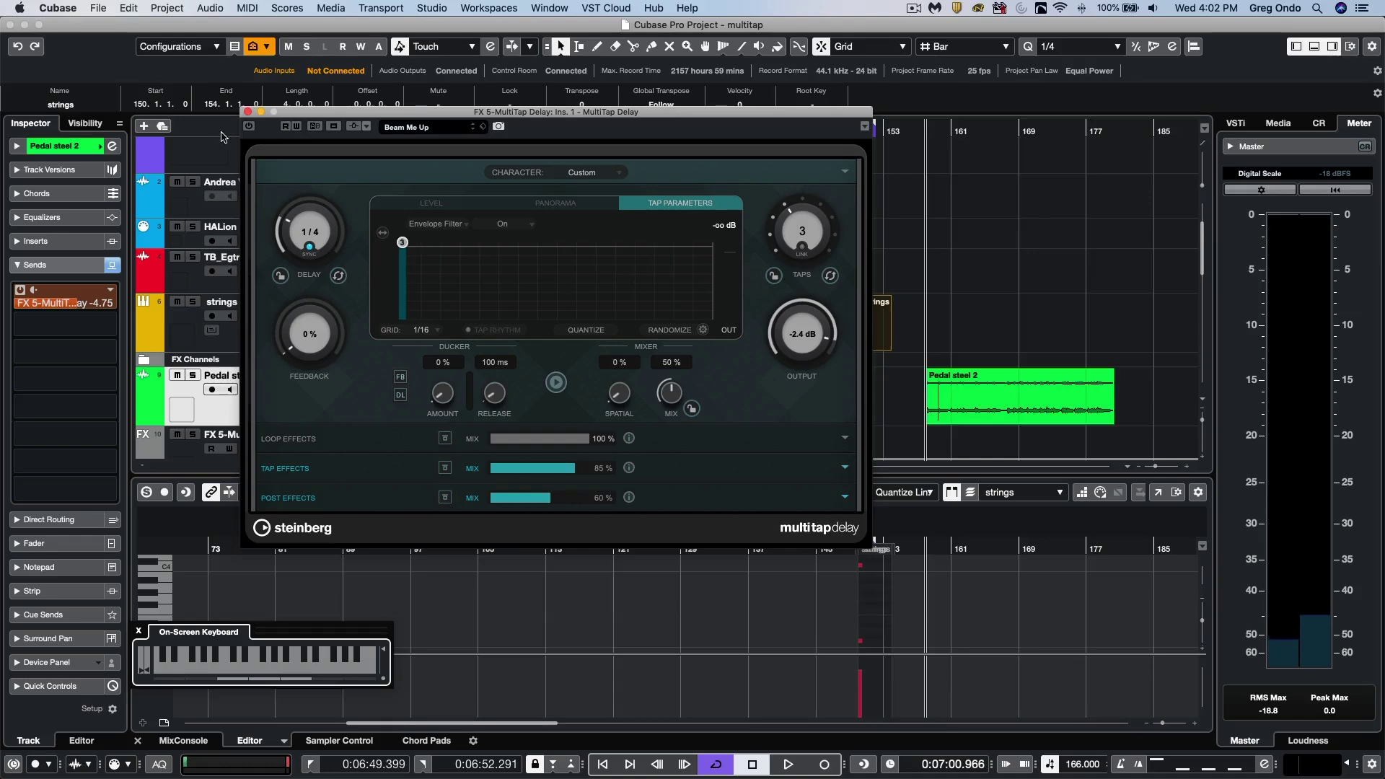
left_click(249, 127)
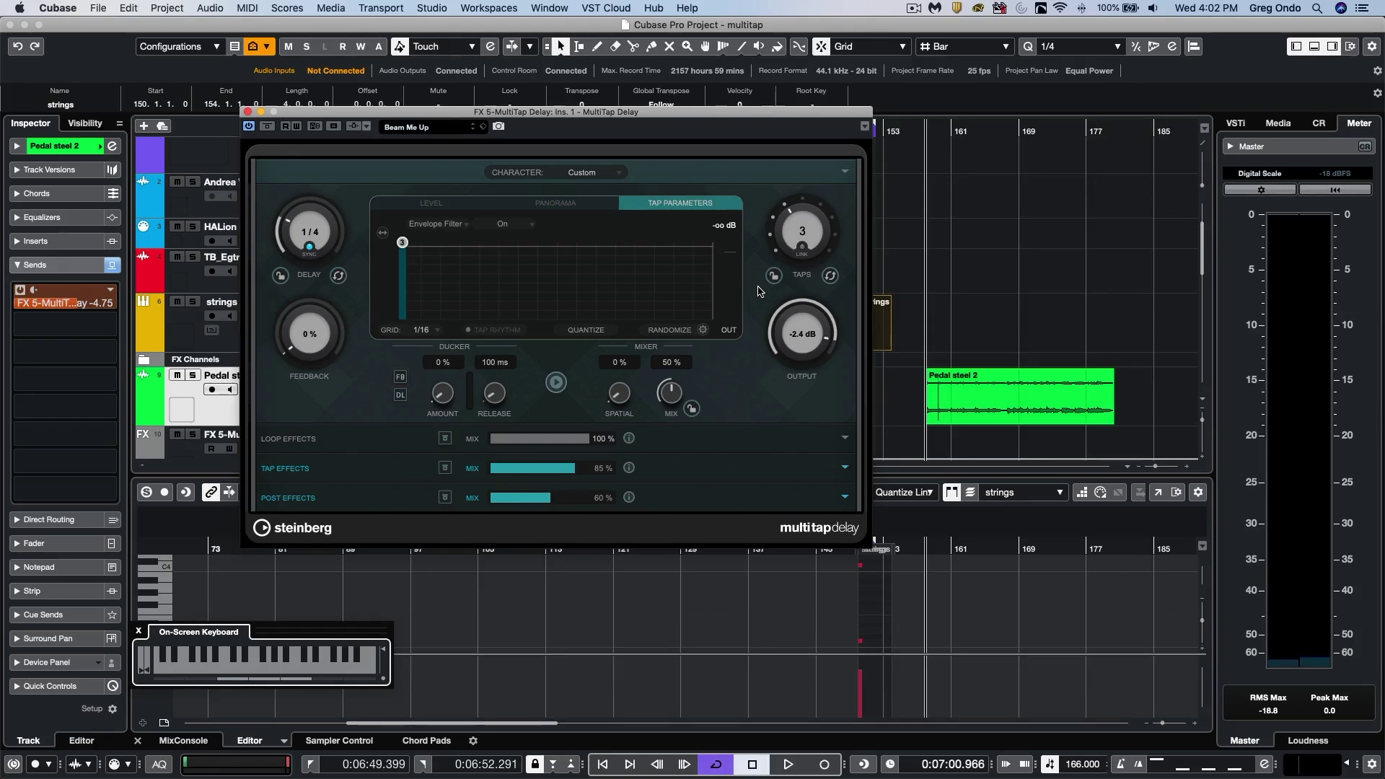
During playback, raise the Beam Me Up feedback to 26% and expand the Envelope Filter–Flanger tap effects.
key("space")
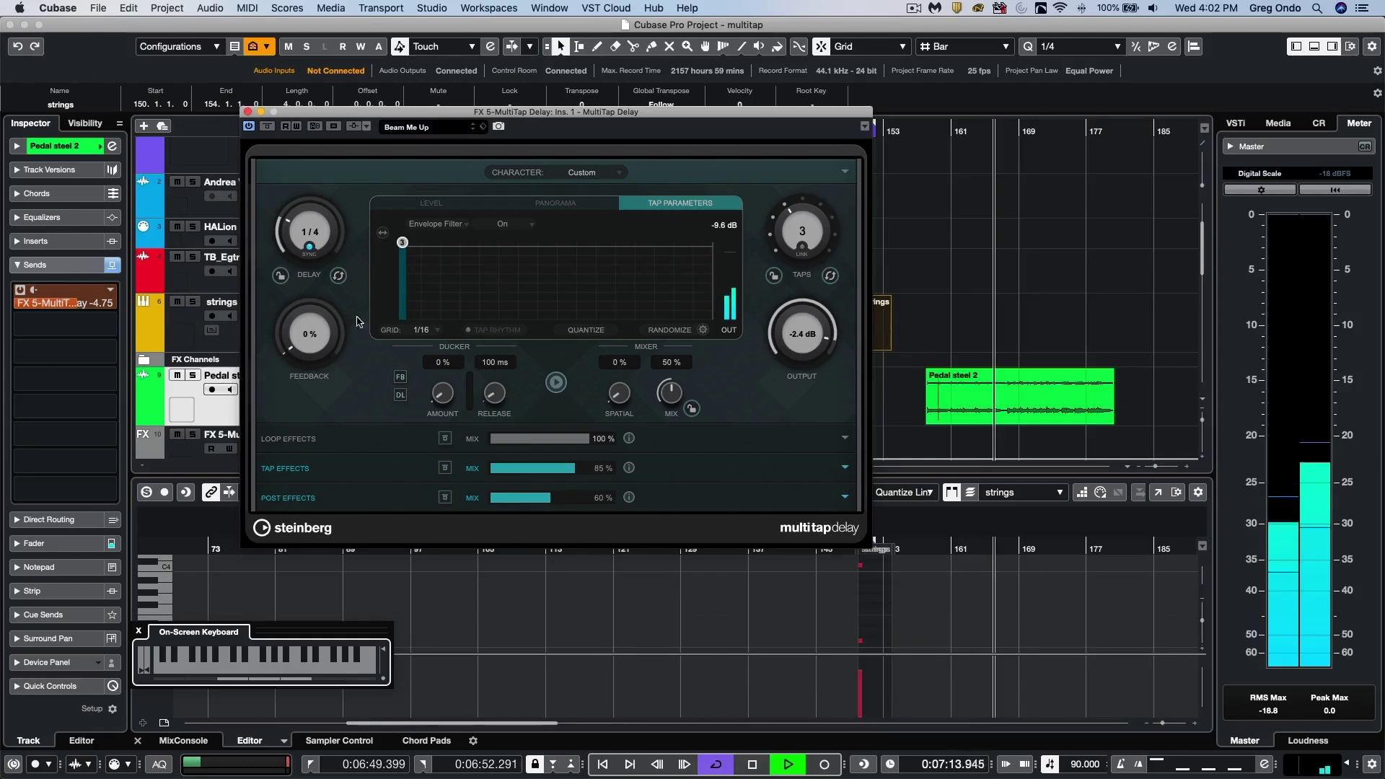
left_click_drag(287, 342, 343, 265)
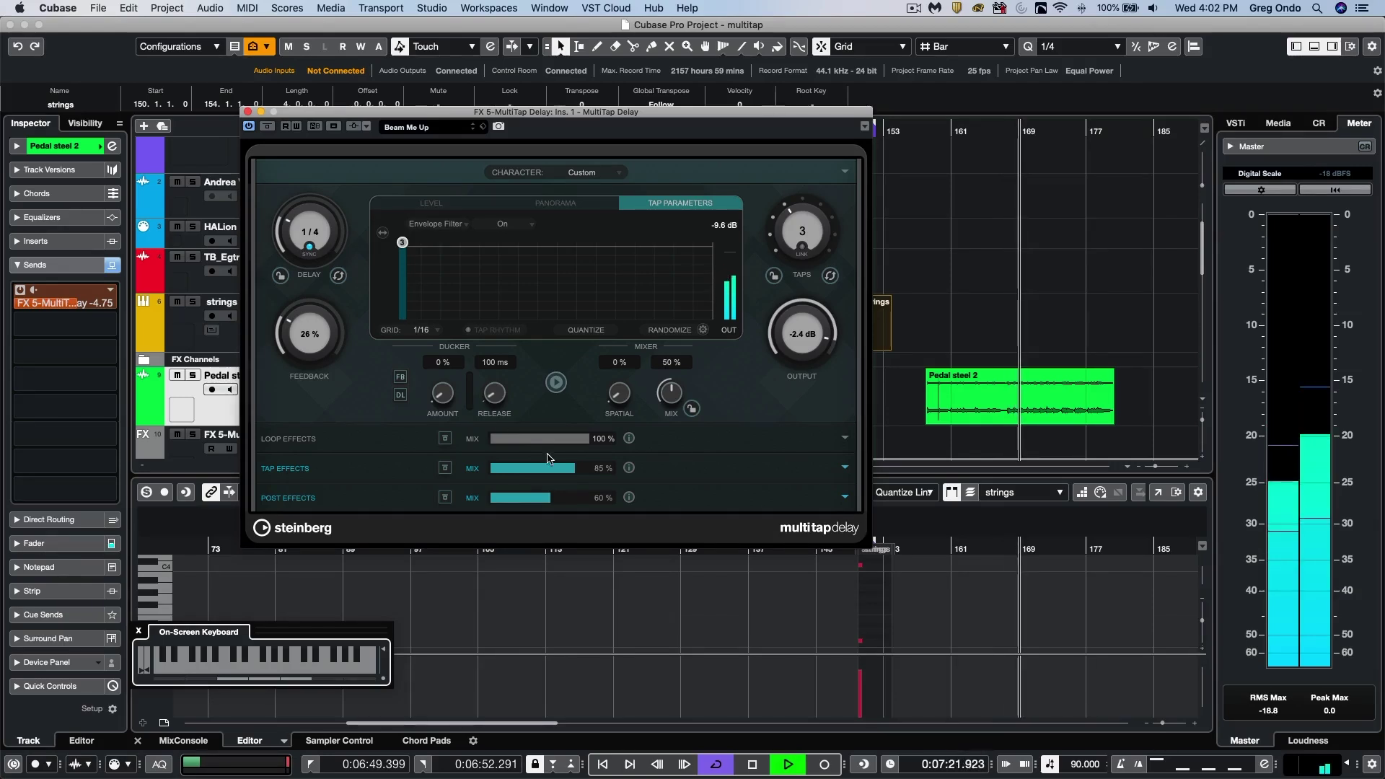
left_click(845, 468)
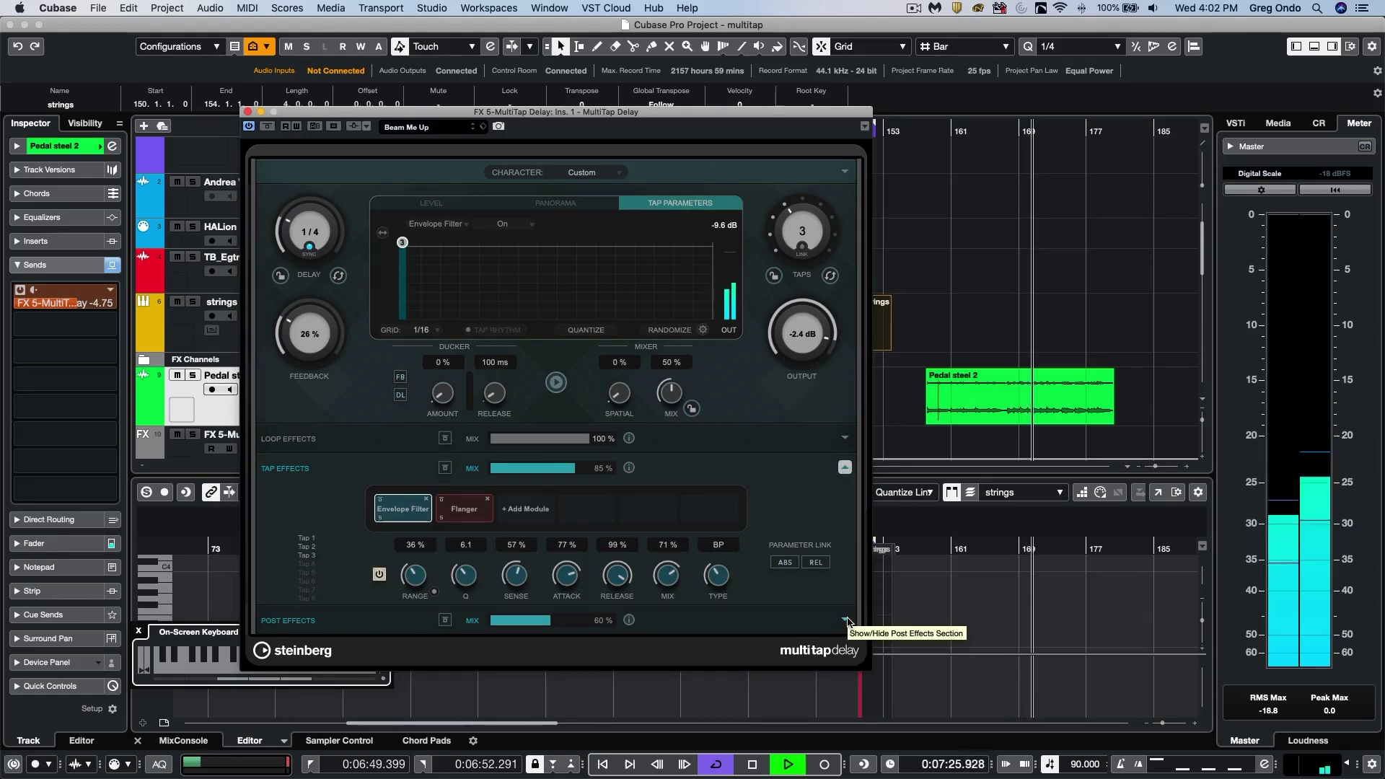
View tap 2's Envelope Filter settings, expand the Phaser and Reverb post effects, and stop playback.
left_click(307, 547)
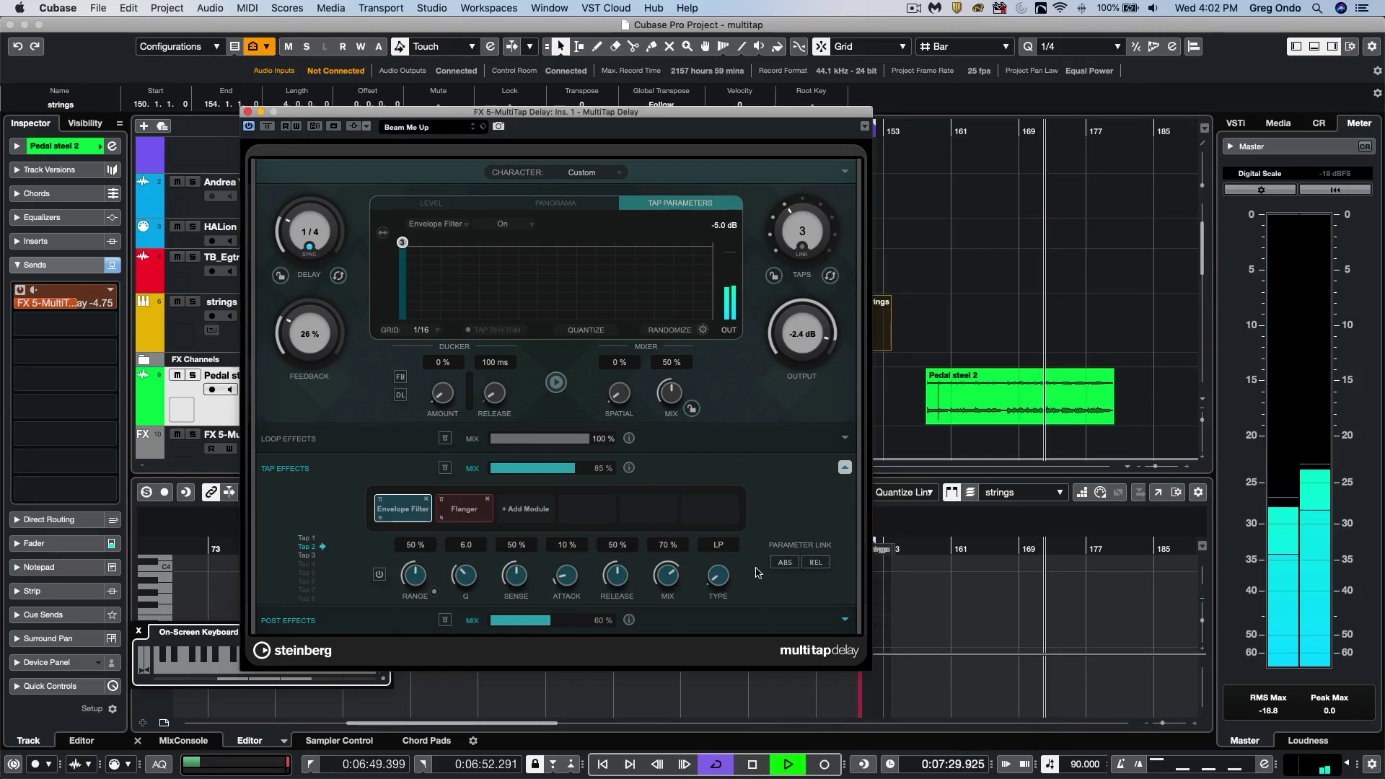
left_click(844, 619)
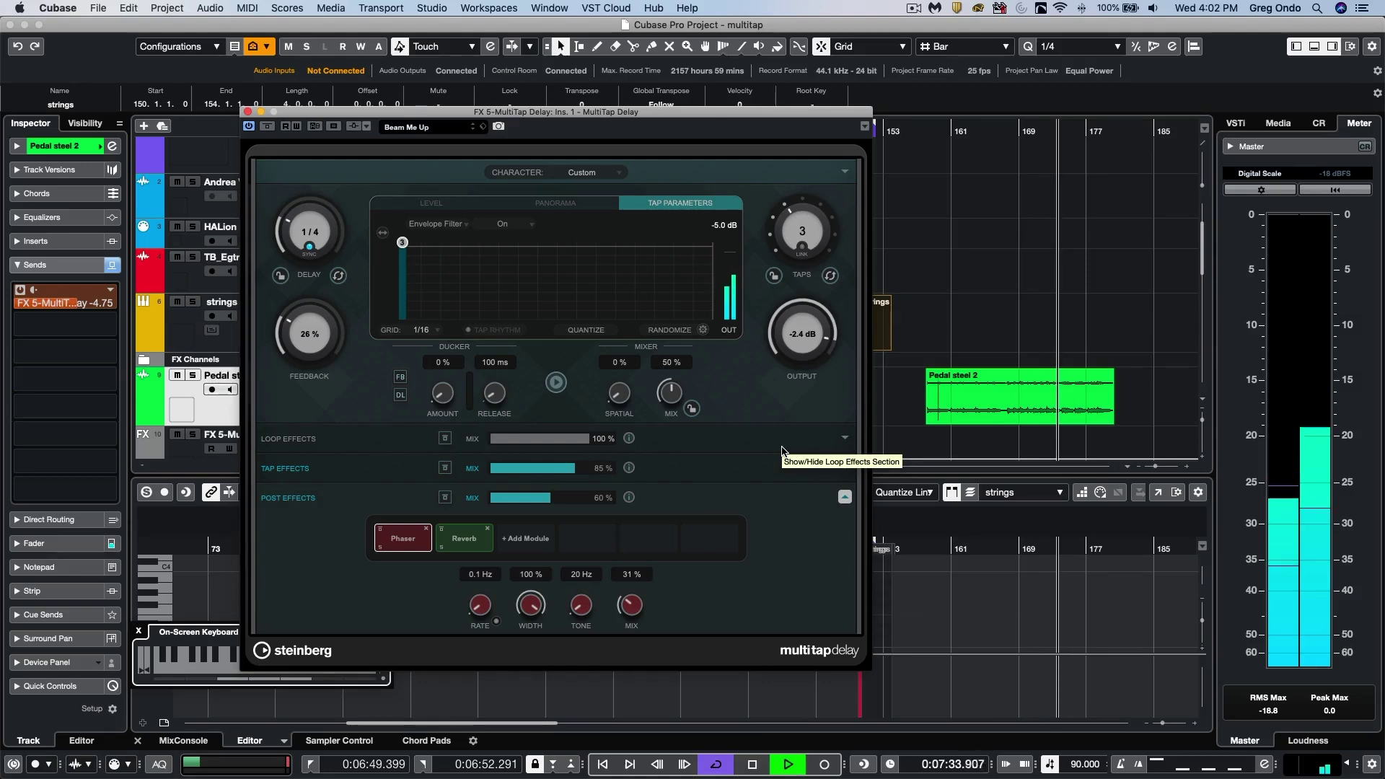
key("space")
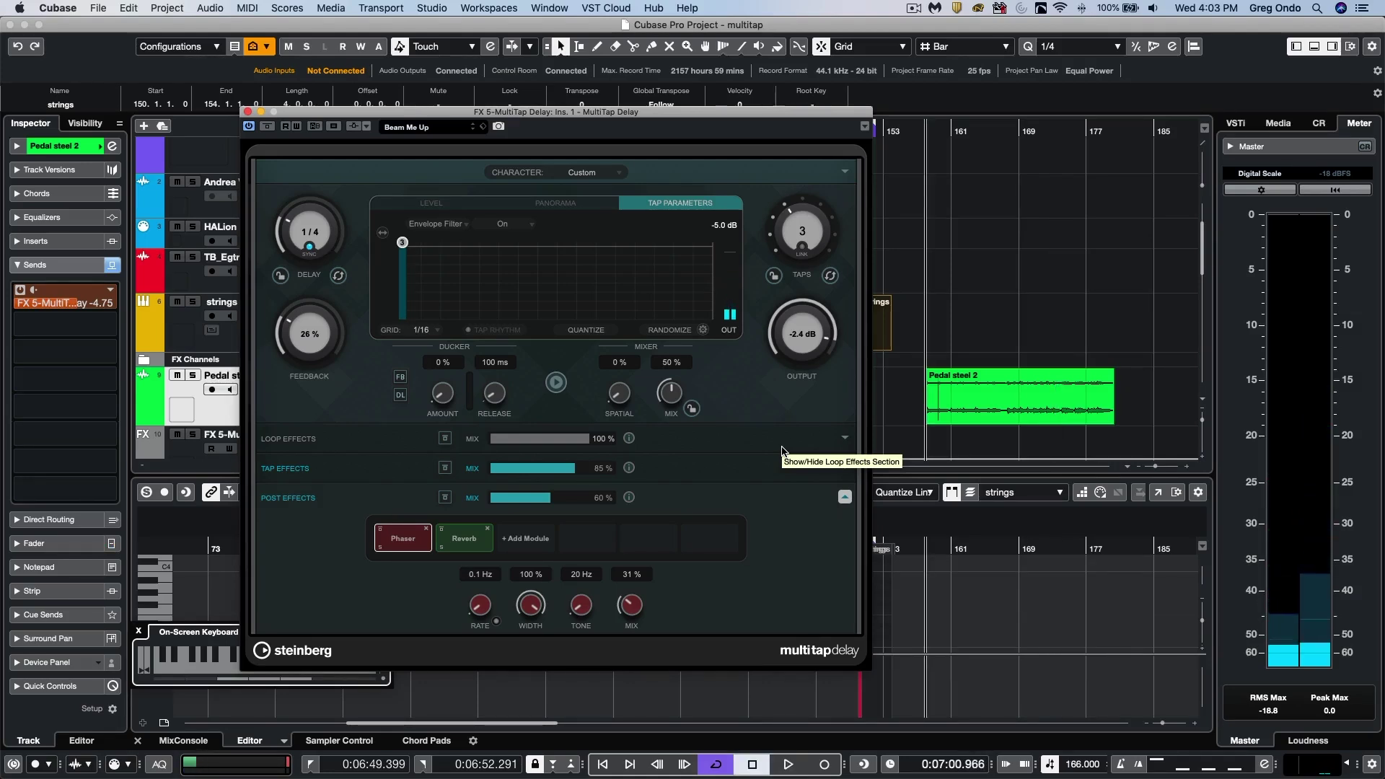